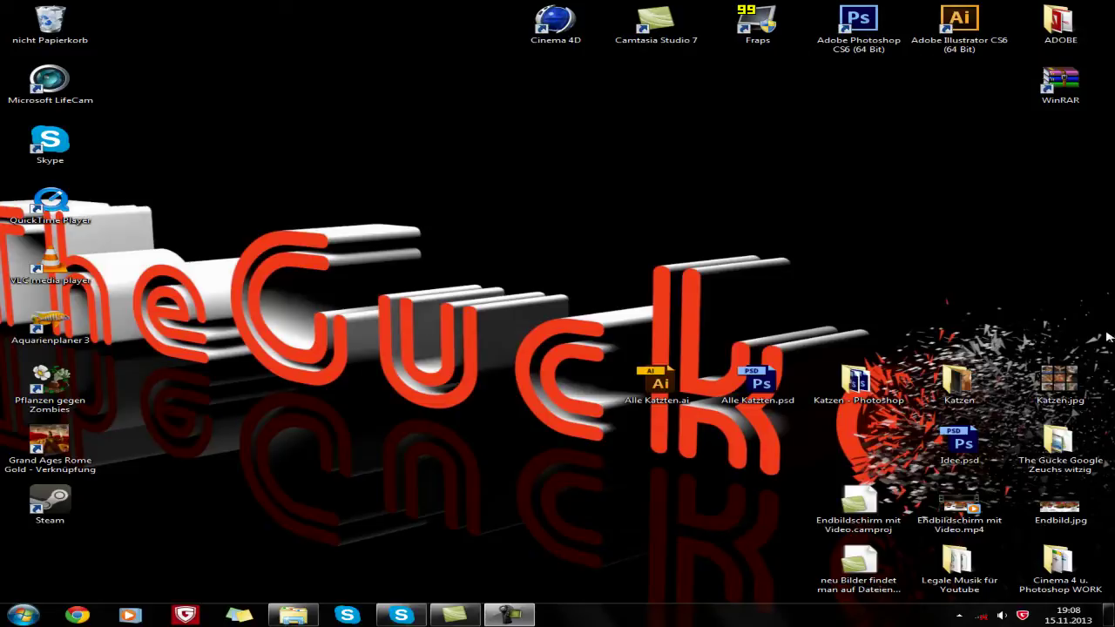
Step: Preview the Katzen.jpg collage, close the viewer, and launch Photoshop CS6
double_click(1080, 383)
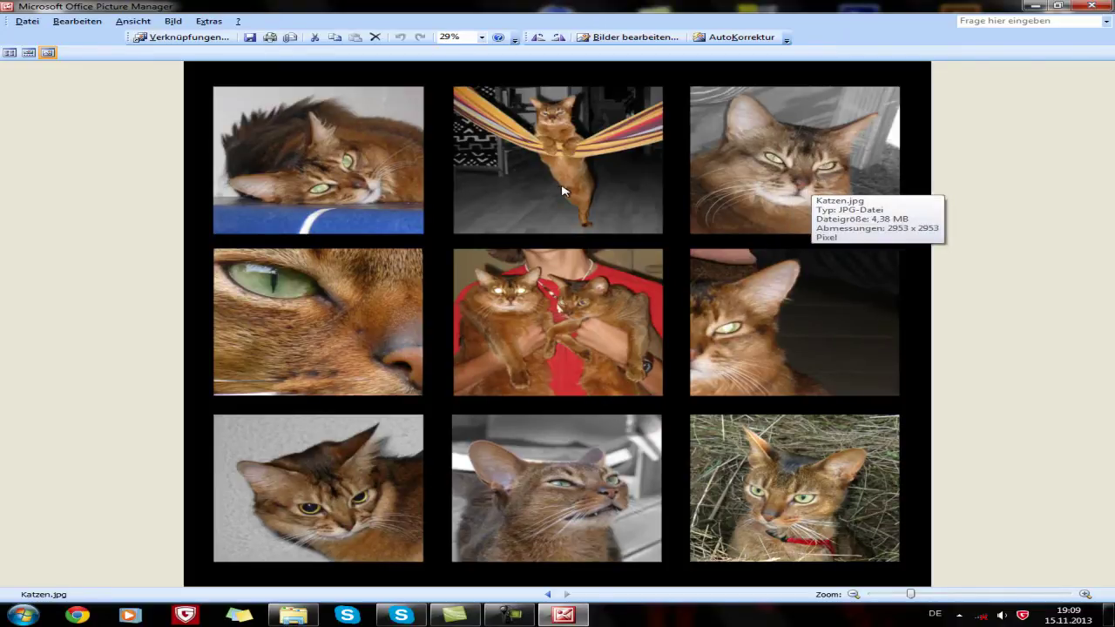
key("alt+F4")
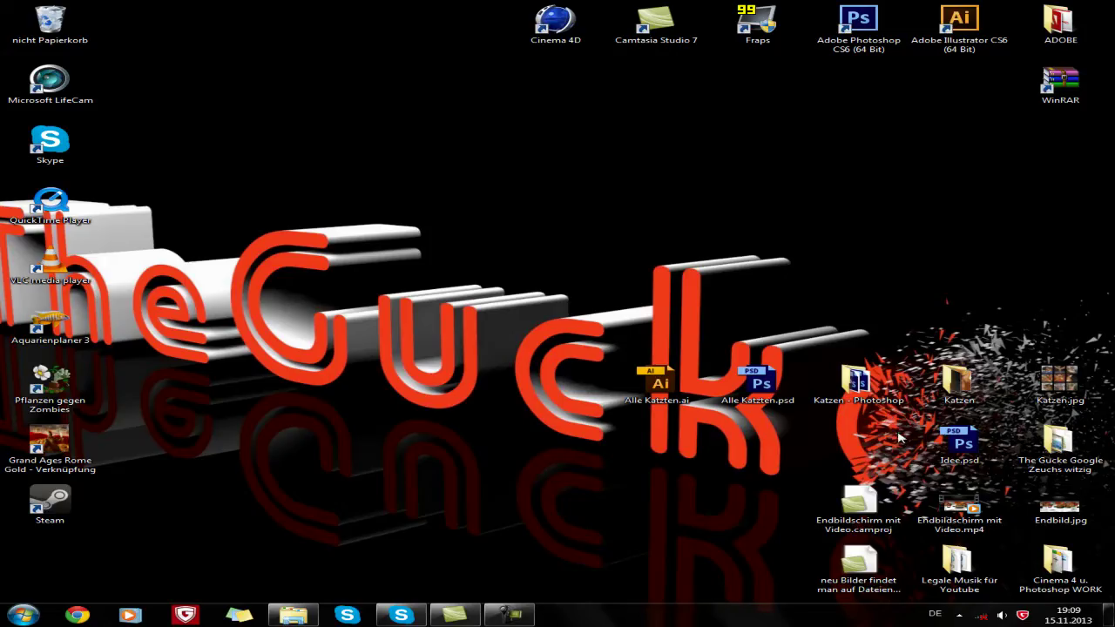
double_click(879, 44)
Step: Start a new 25 × 25 cm transparent document with centimetres as the unit
left_click(51, 8)
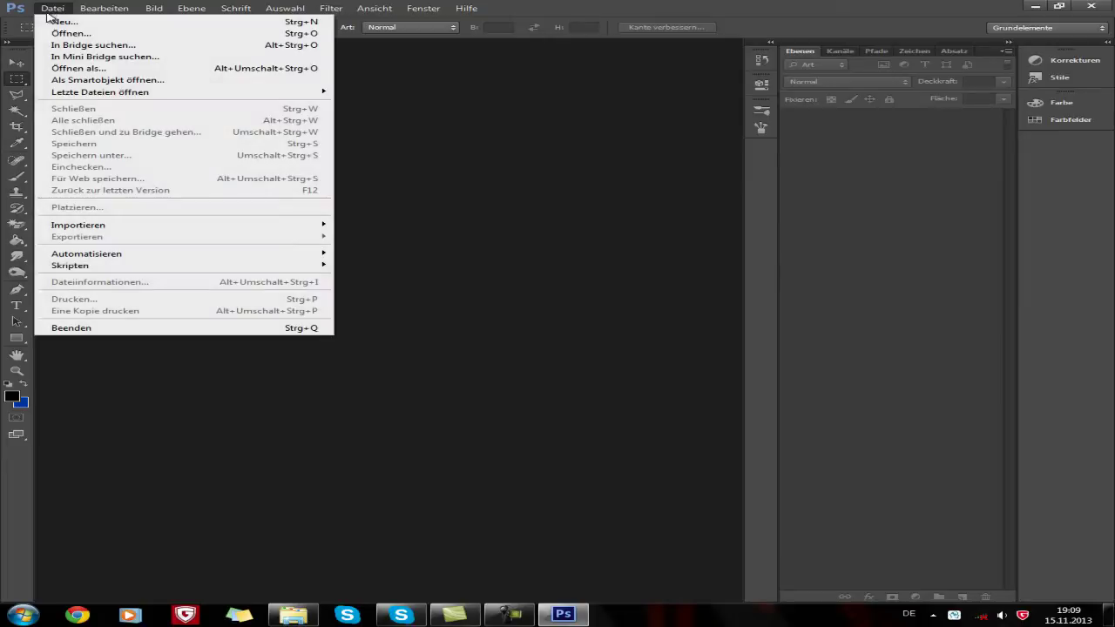
left_click(52, 23)
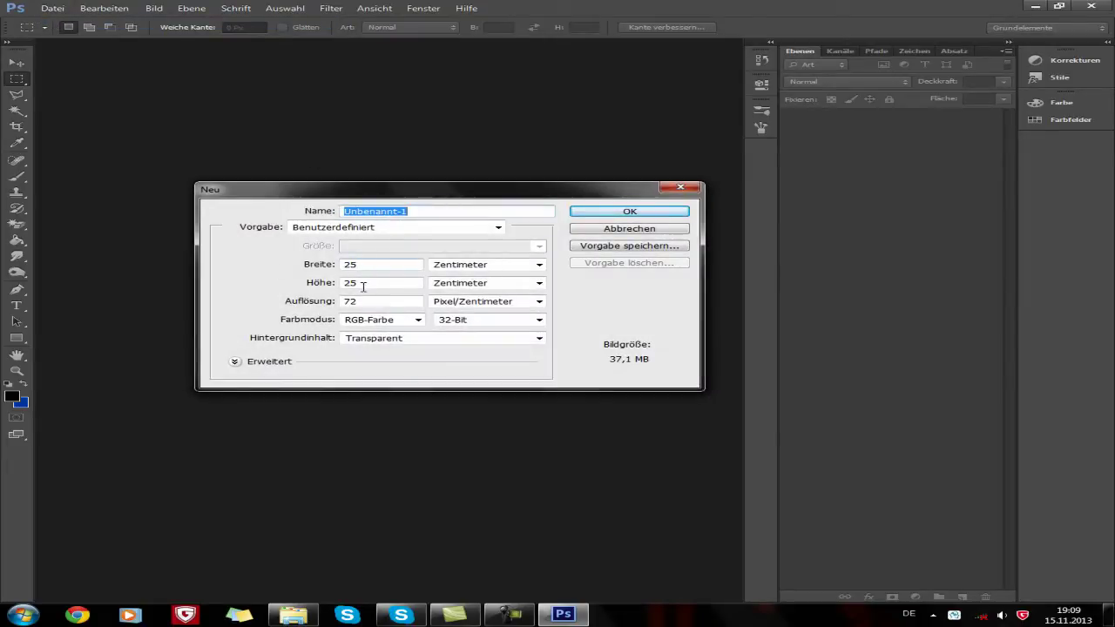
left_click(539, 265)
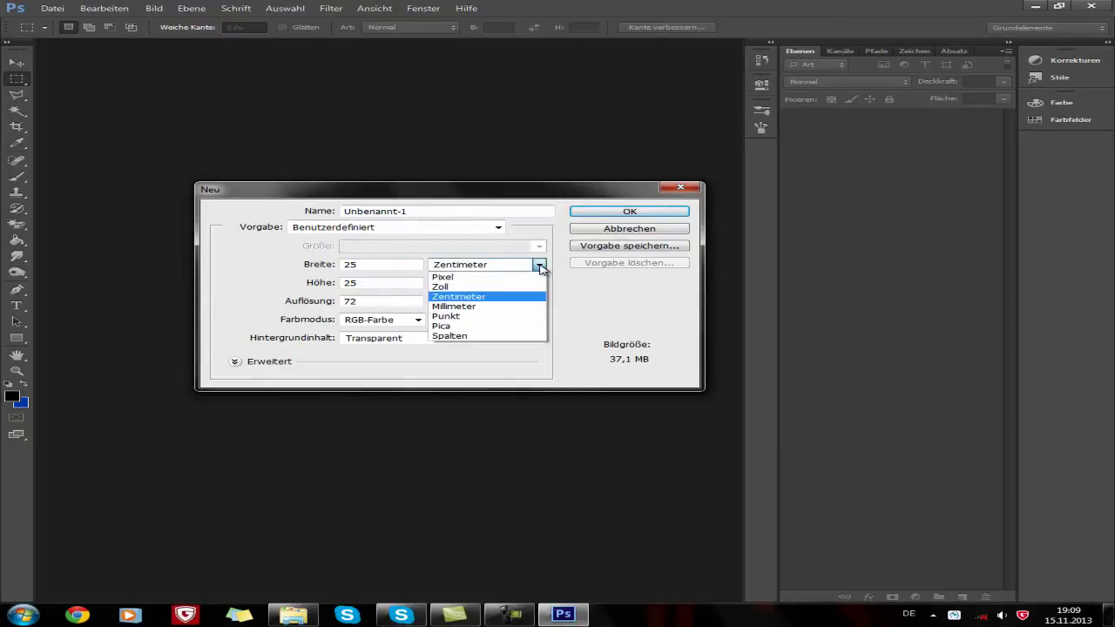
left_click(445, 299)
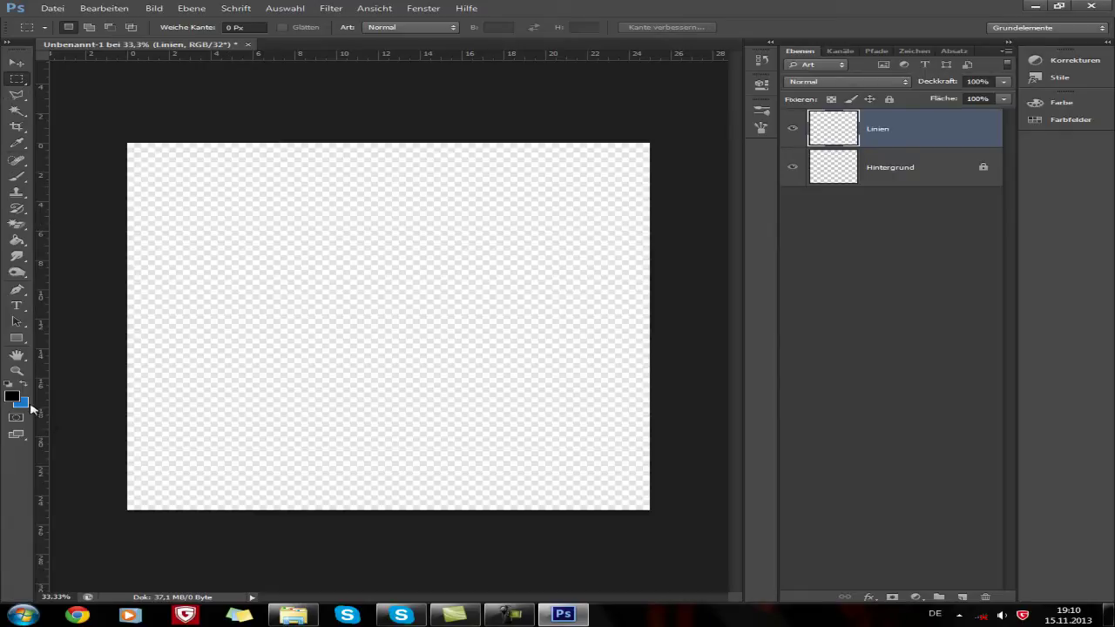
Step: Select the Linienzeichner-Werkzeug (Line tool) from the shape tool flyout
left_click(17, 339)
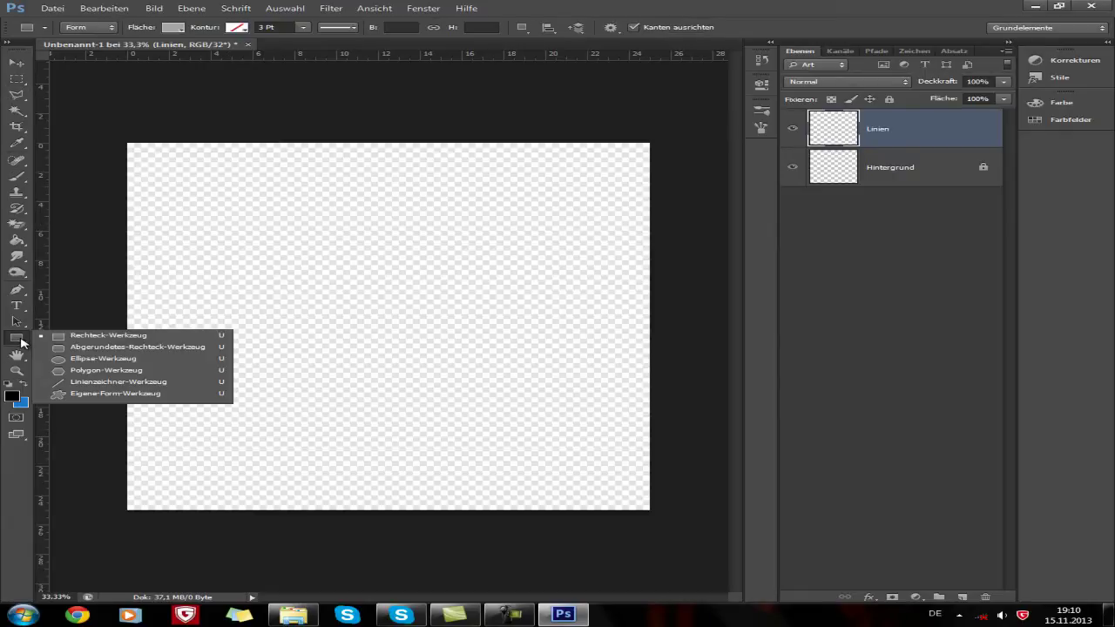
left_click(98, 382)
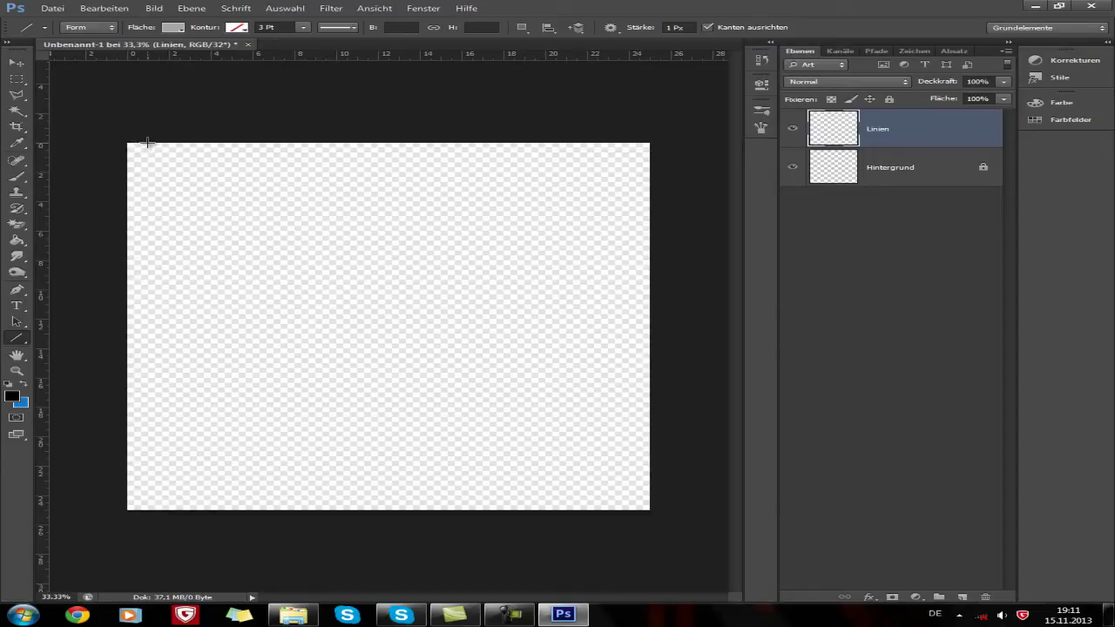
Step: Remove the empty Linien layer and draw full-height vertical lines near the left and right edges
key("ctrl+z")
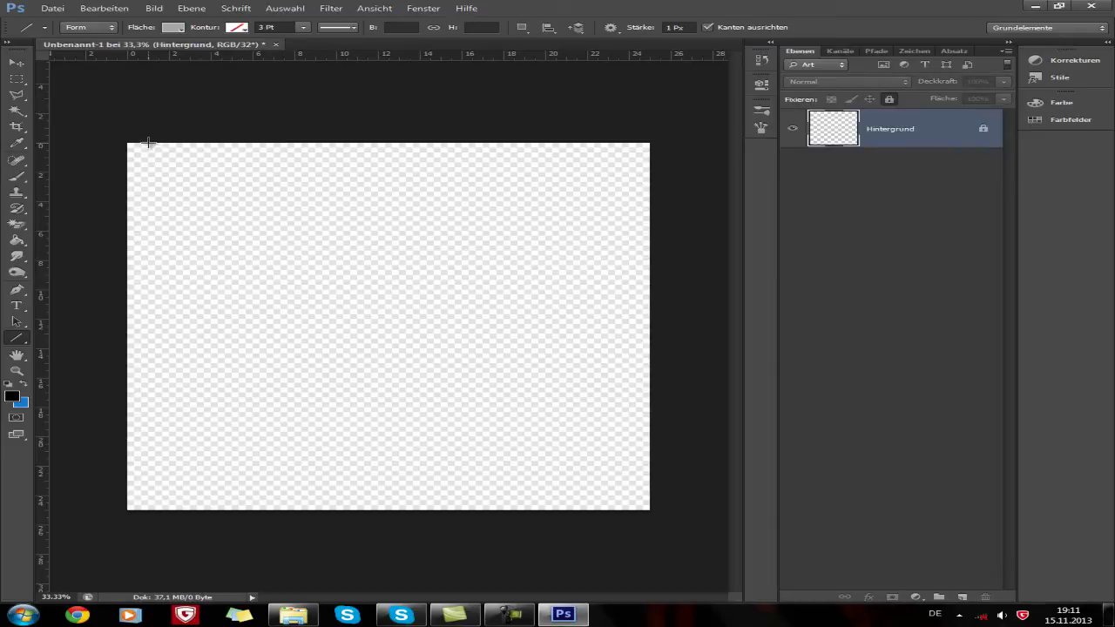
mouse_move(148, 142)
left_mouse_down()
mouse_move(145, 399)
mouse_move(162, 428)
left_mouse_up()
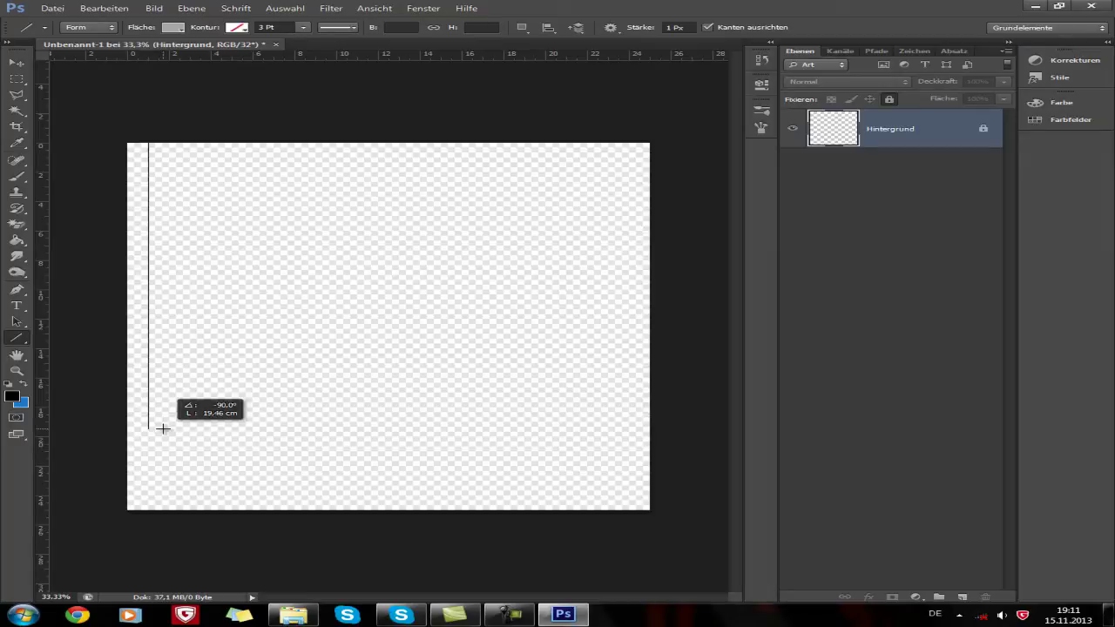
mouse_move(162, 429)
left_mouse_down()
mouse_move(286, 333)
mouse_move(165, 451)
mouse_move(400, 415)
mouse_move(187, 361)
mouse_move(179, 371)
left_mouse_up()
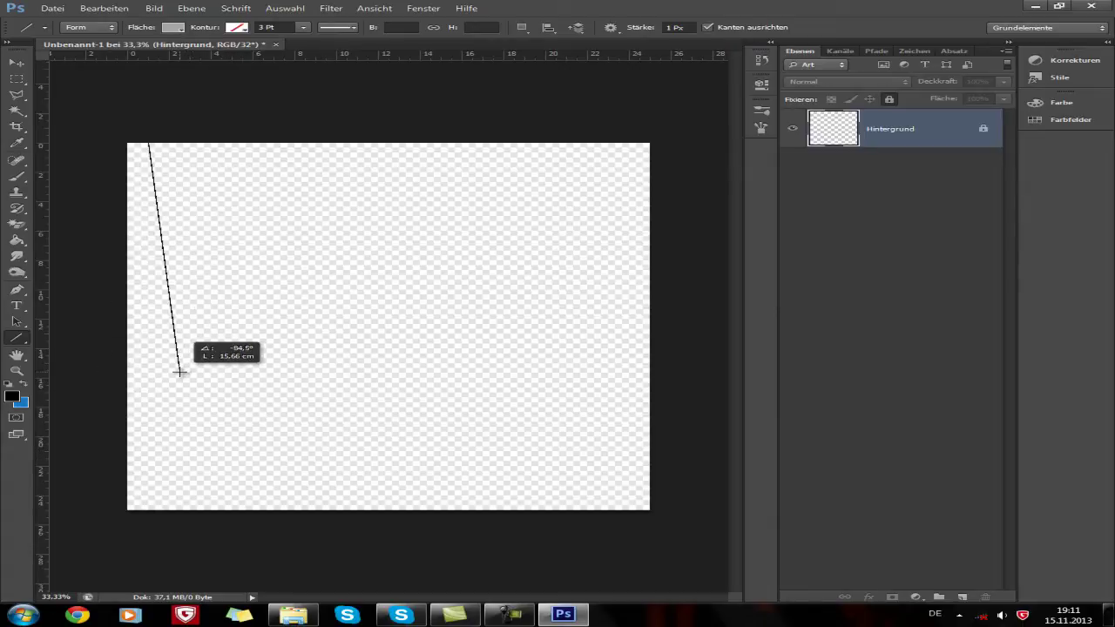
key("shift")
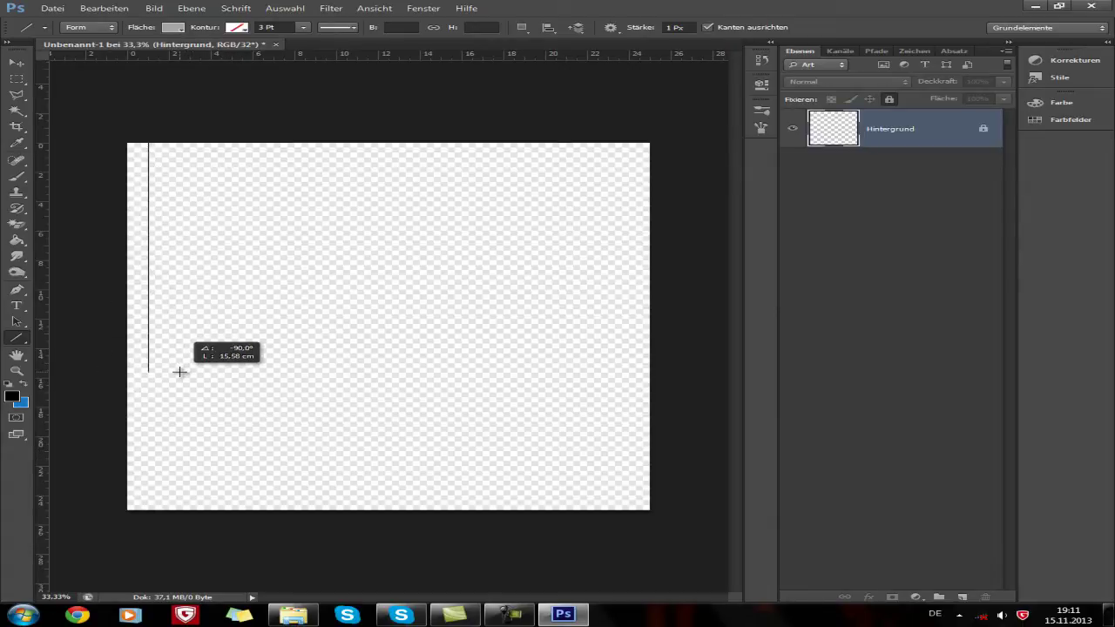
mouse_move(179, 372)
left_mouse_down()
mouse_move(232, 356)
mouse_move(211, 372)
mouse_move(195, 430)
mouse_move(188, 512)
left_mouse_up()
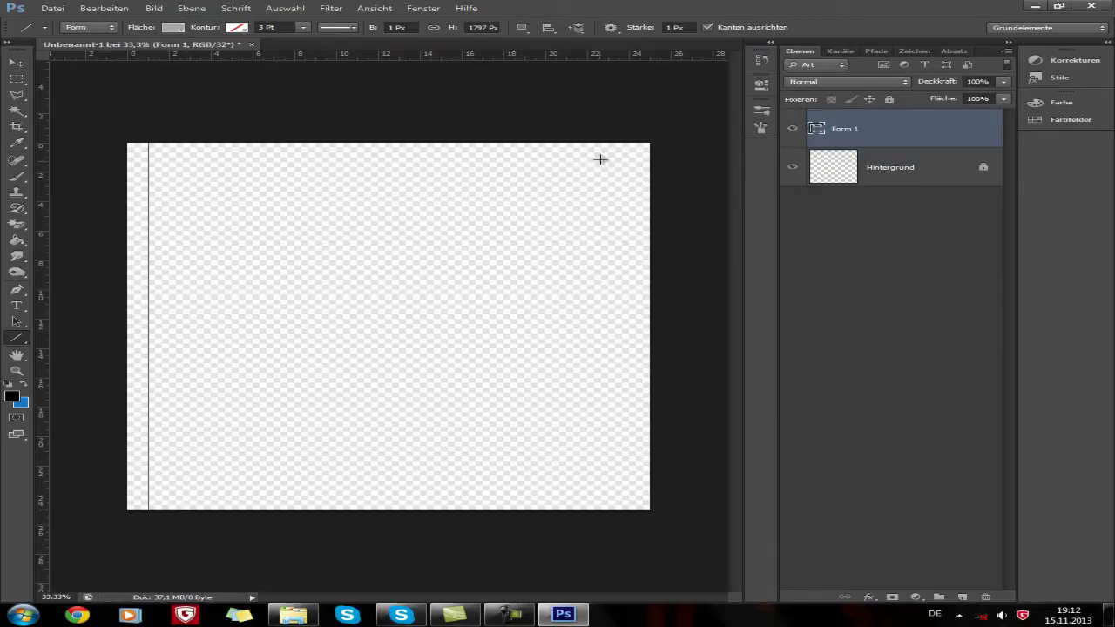
left_click_drag(631, 143, 628, 512)
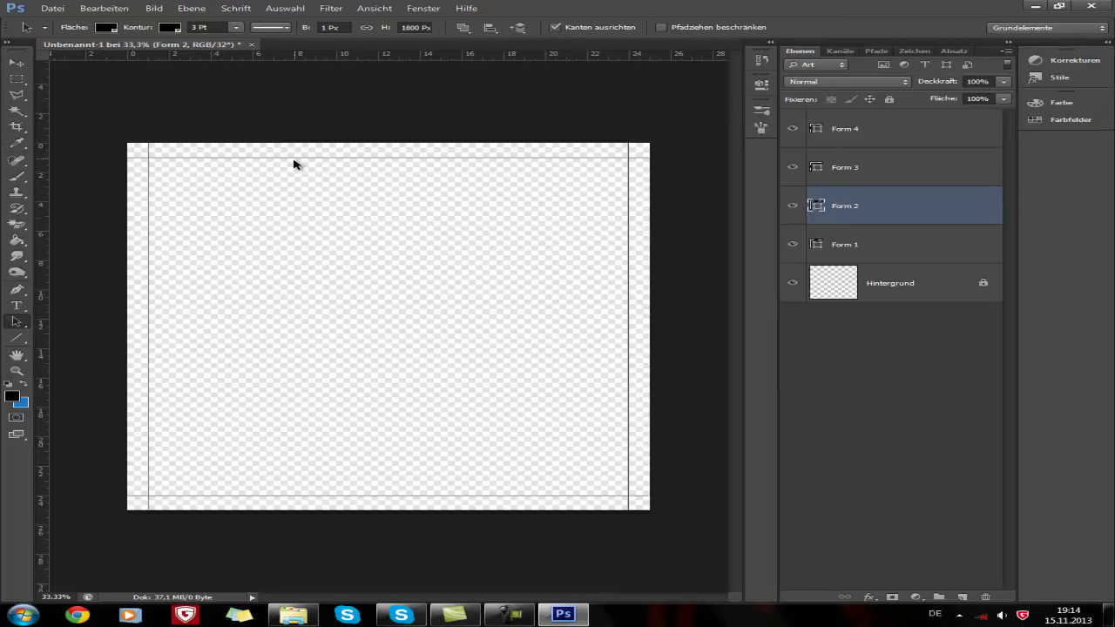
Step: Draw a vertical dividing line at the canvas's first third, then minimize Photoshop
left_click(16, 337)
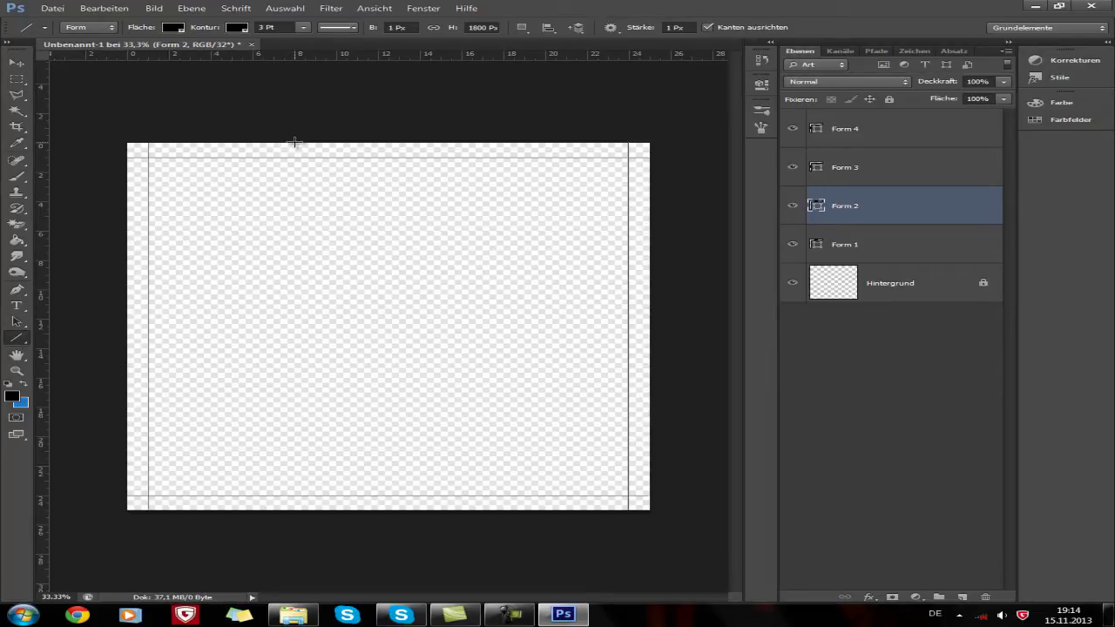
left_click_drag(294, 142, 299, 511)
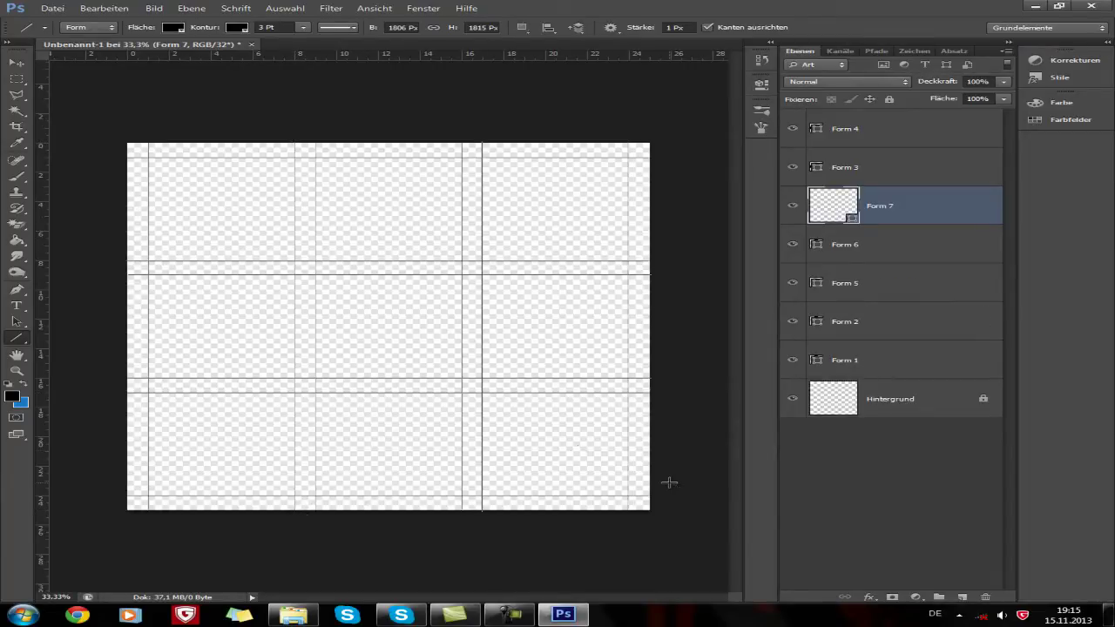
left_click(1034, 6)
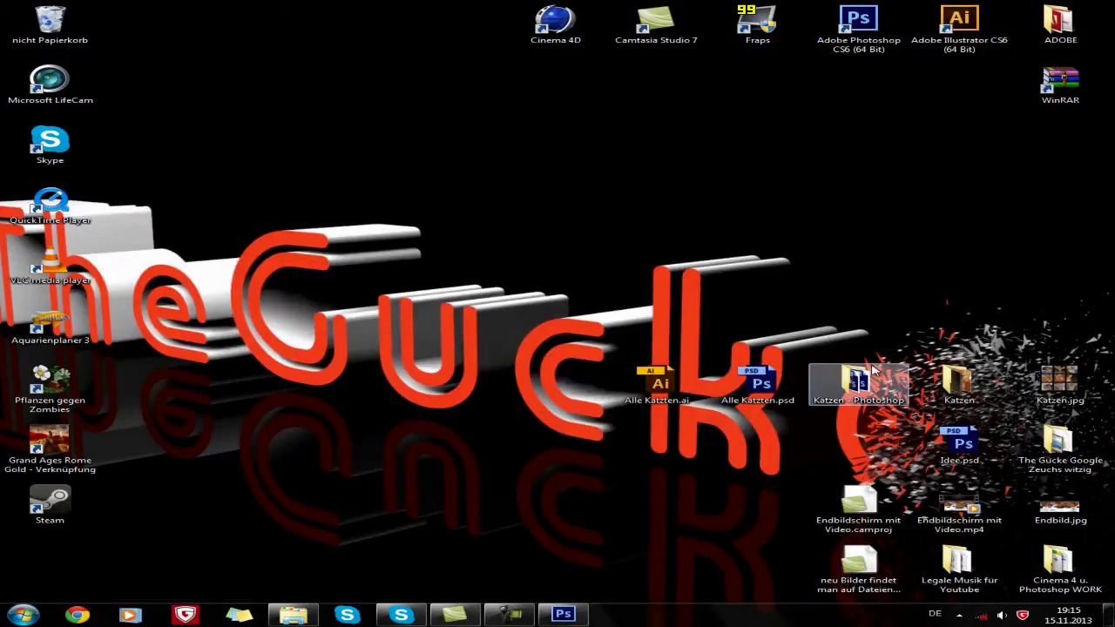
Step: Open the Katzen folder, enlarge its window, and view 1.JPG in Picture Manager
double_click(974, 379)
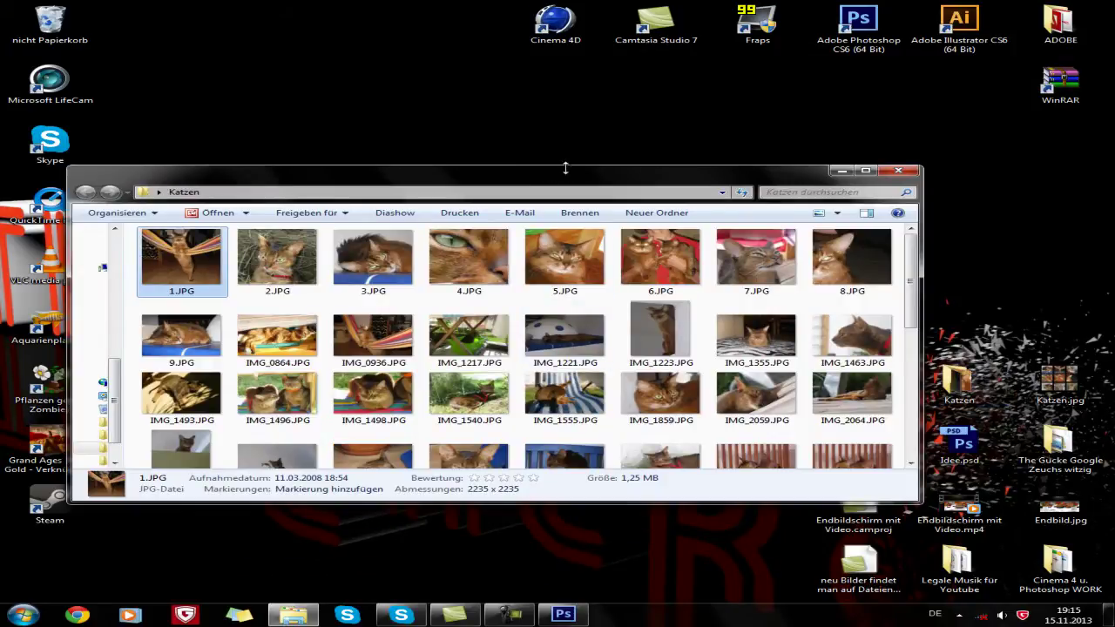
left_click_drag(565, 169, 565, 49)
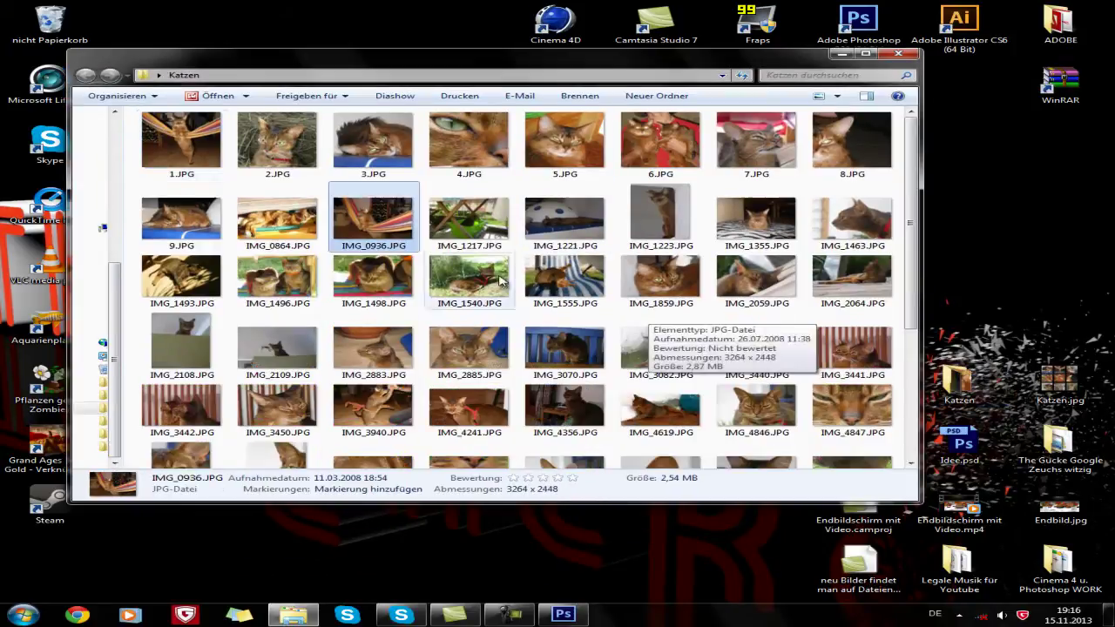
double_click(182, 130)
Step: Scroll through the cat photos in Picture Manager
scroll(846, 361, "down", 1)
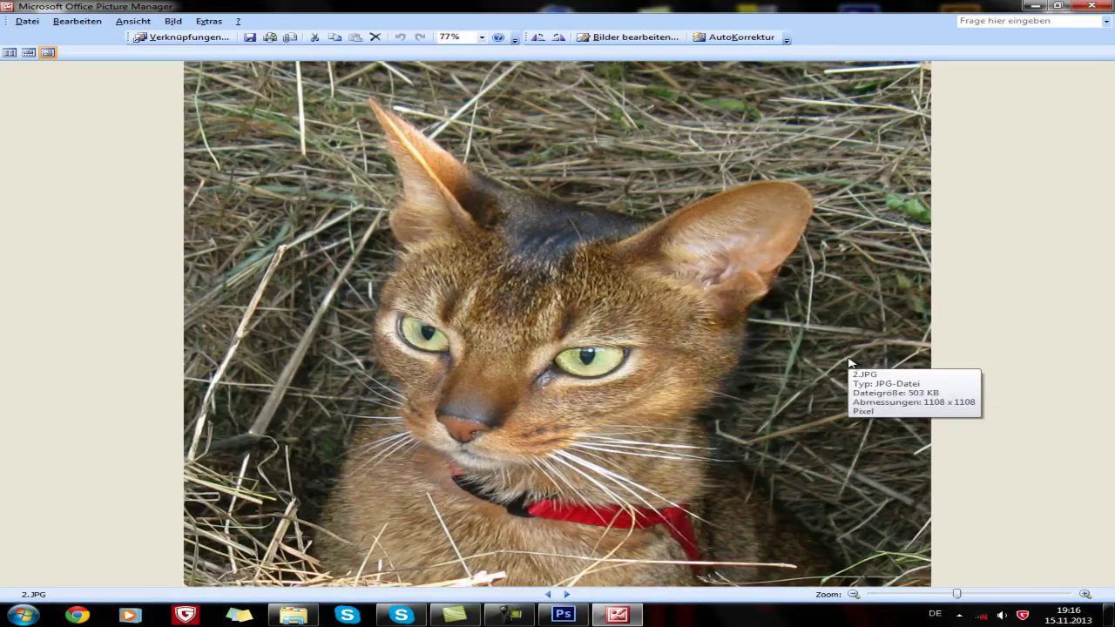
scroll(850, 363, "down", 1)
scroll(849, 362, "down", 1)
scroll(849, 362, "down", 1)
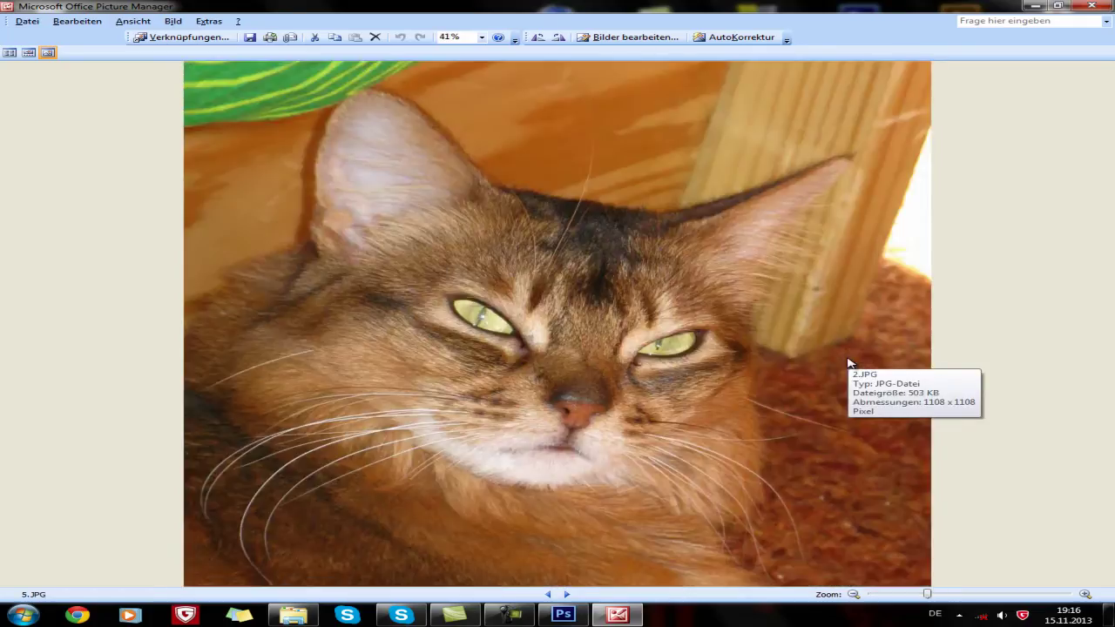
scroll(849, 362, "down", 1)
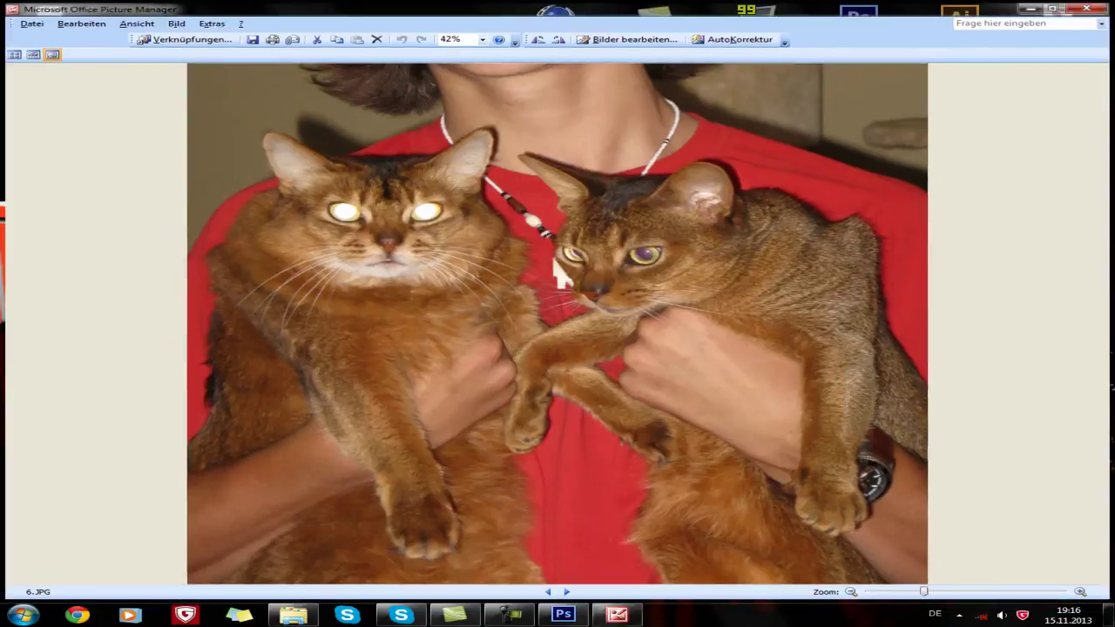
scroll(850, 362, "down", 1)
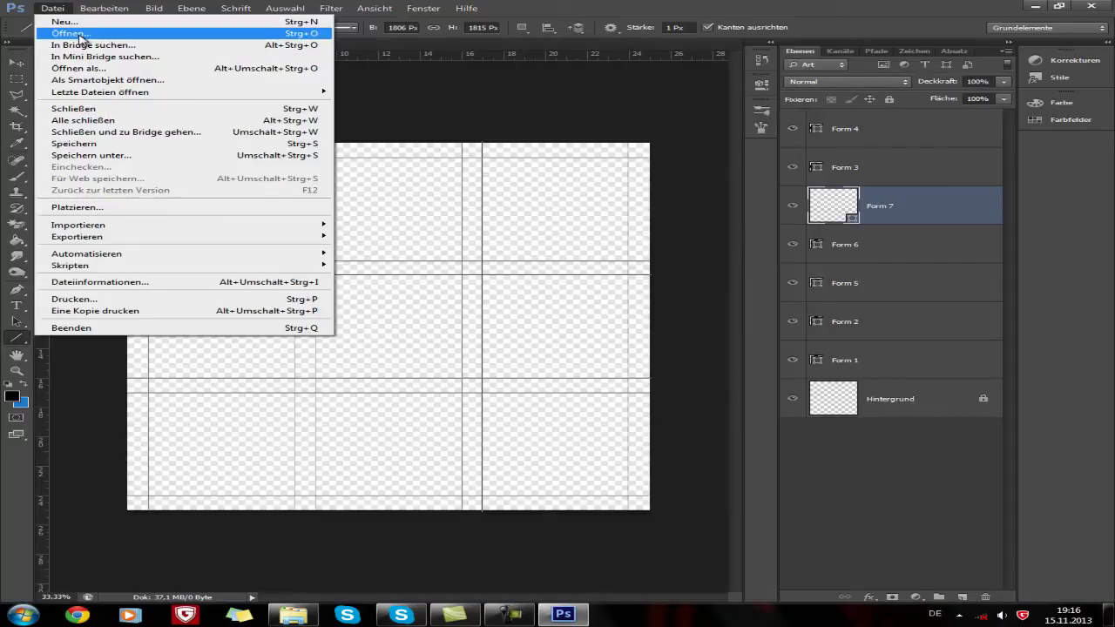
Step: Open cat photos 1.JPG through 9.JPG from the Katzen folder in Photoshop
left_click(80, 35)
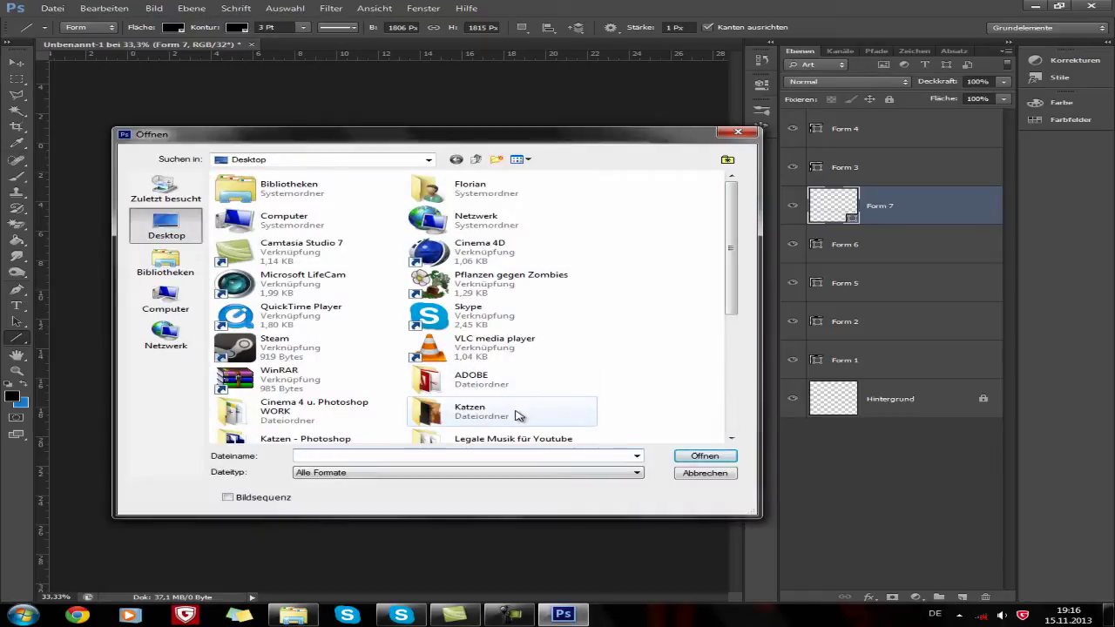
double_click(515, 415)
left_click(284, 205)
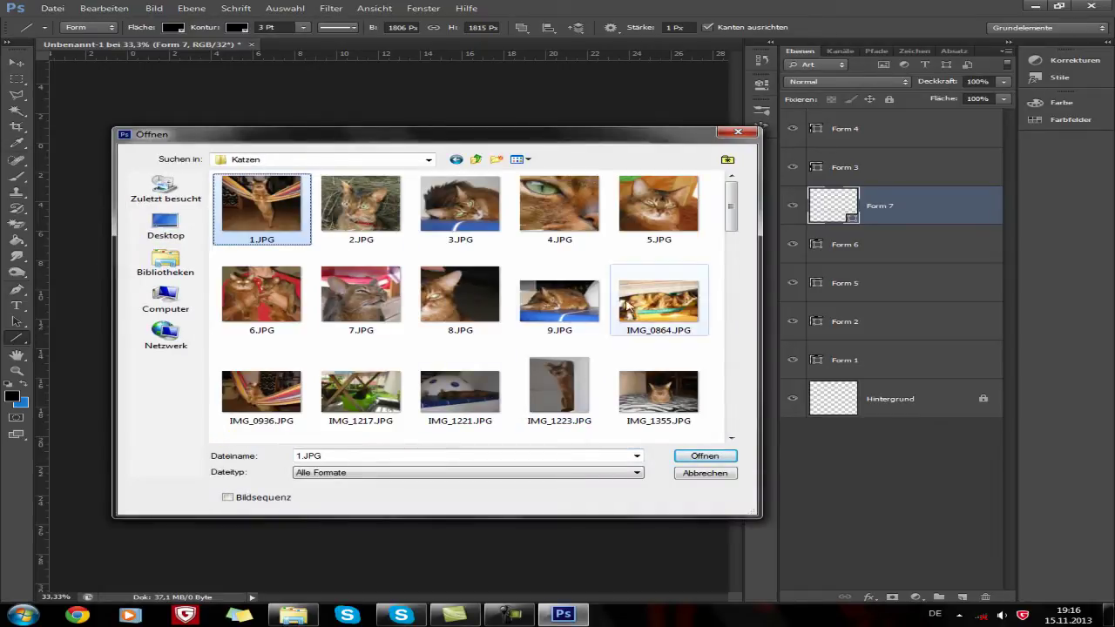
left_click(560, 301, "shift")
left_click(705, 454)
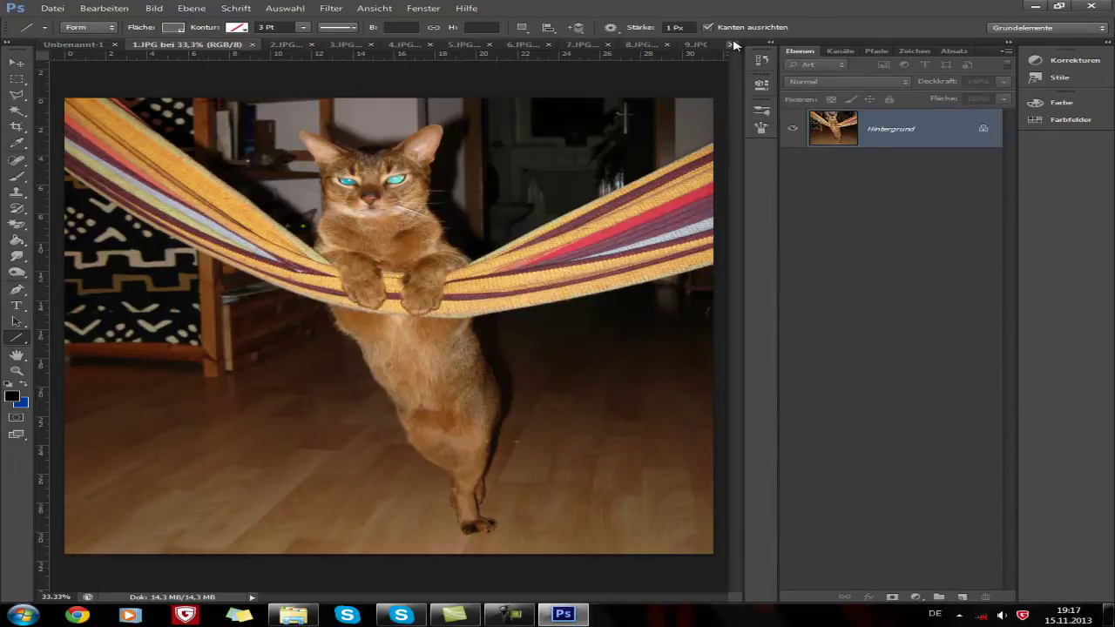
Step: Switch between the open documents, ending on the 1.JPG photo
left_click(730, 44)
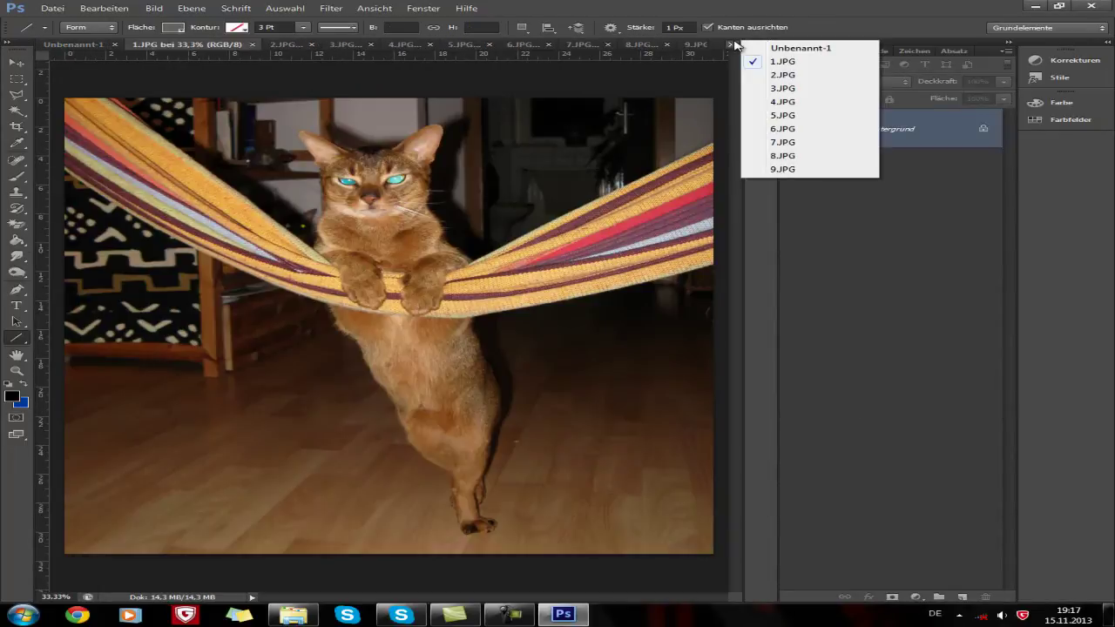
left_click(767, 45)
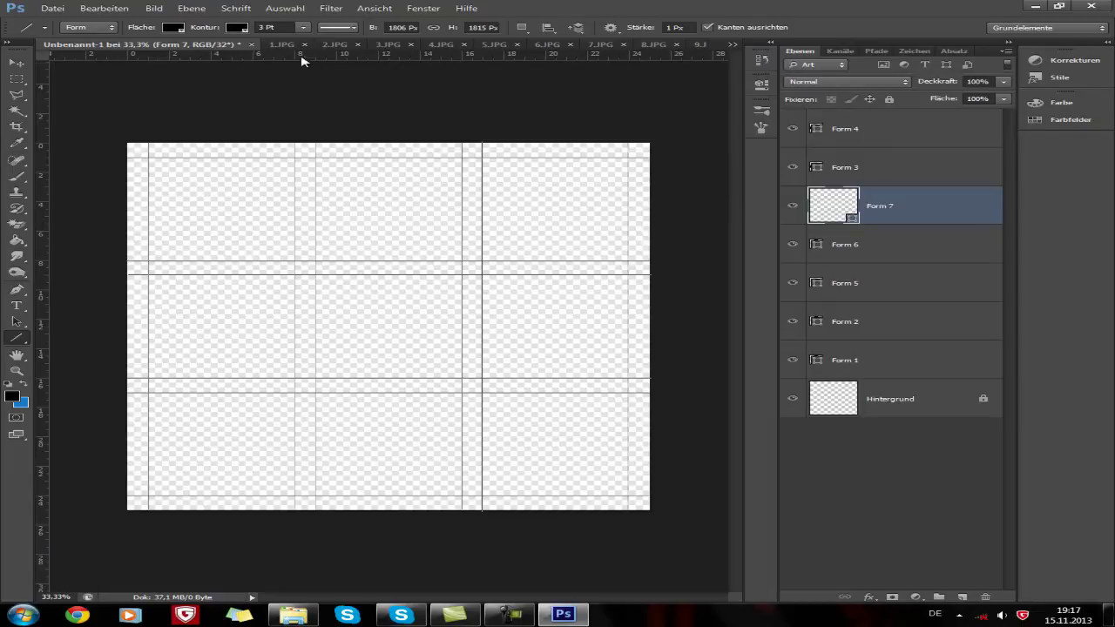
left_click(281, 44)
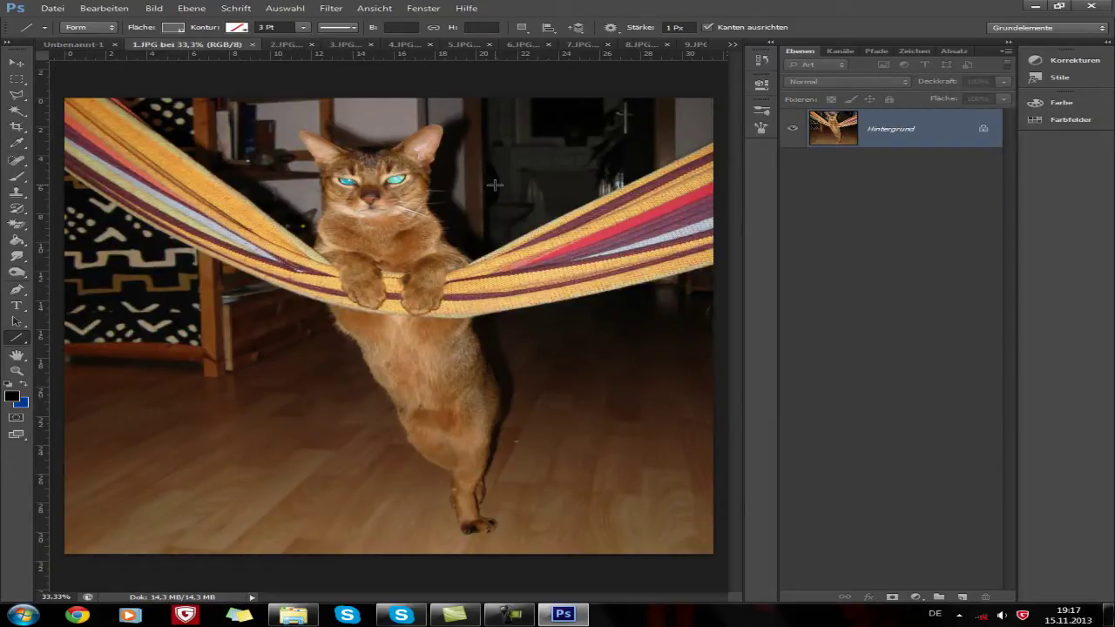
Step: Unlock the 1.JPG background layer and pick the Lasso tool
left_click_drag(986, 138, 985, 596)
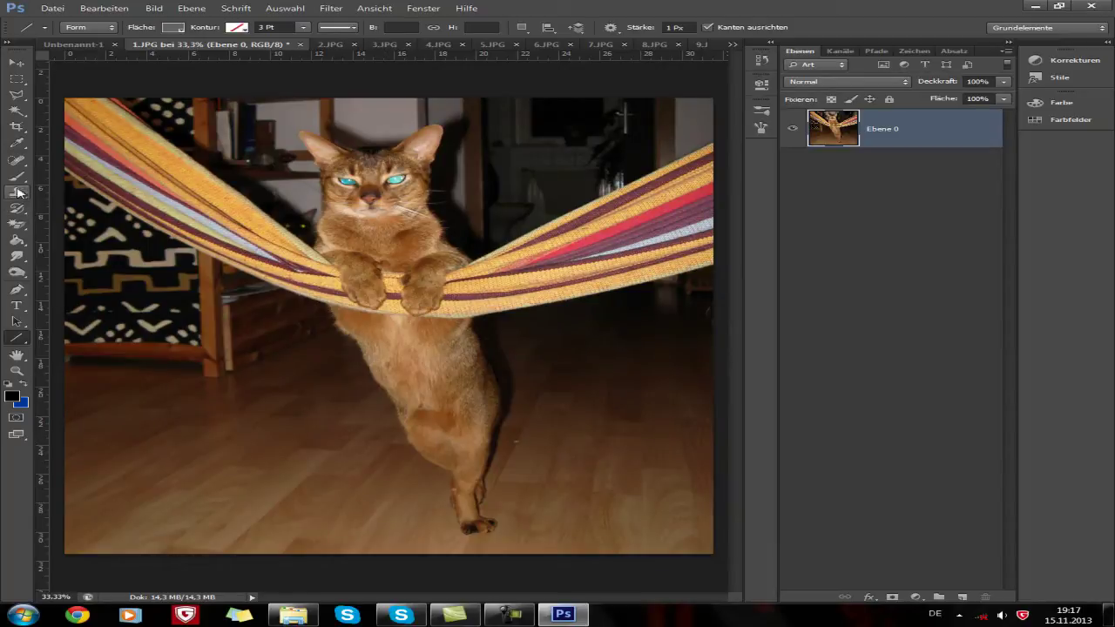
left_click(16, 94)
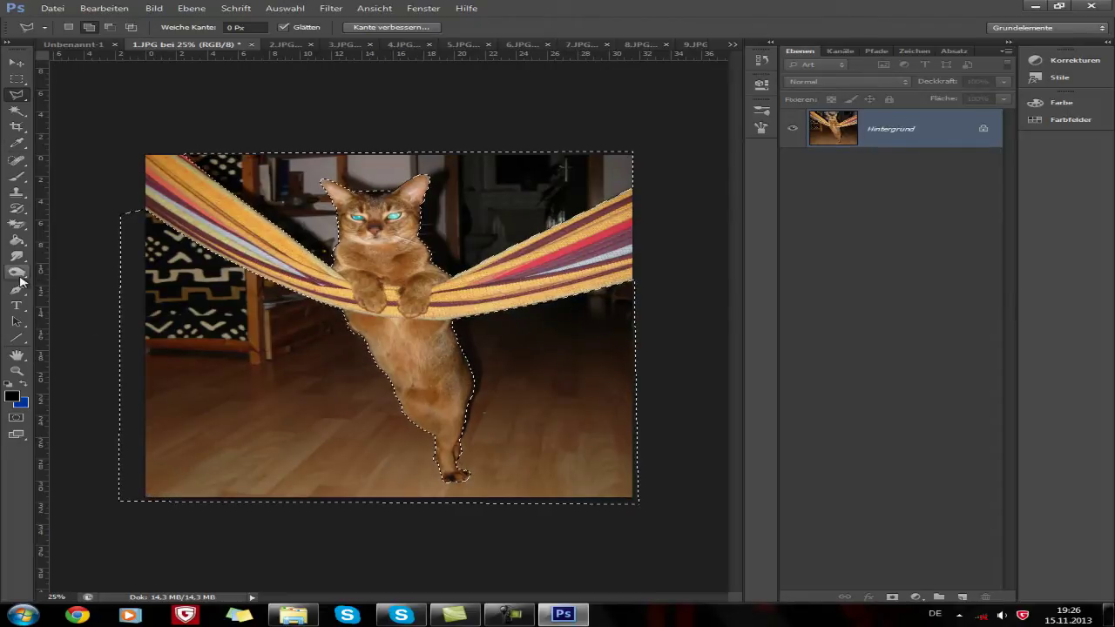
Step: Set the Brush to Sättigung blend mode at 100% opacity
left_click(16, 176)
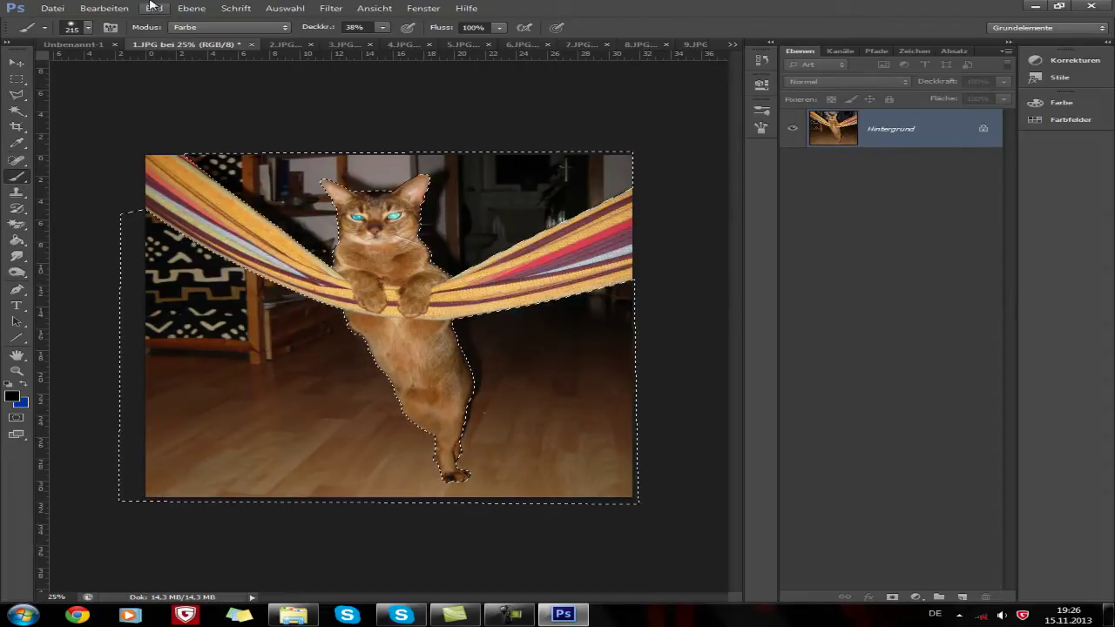
left_click(183, 30)
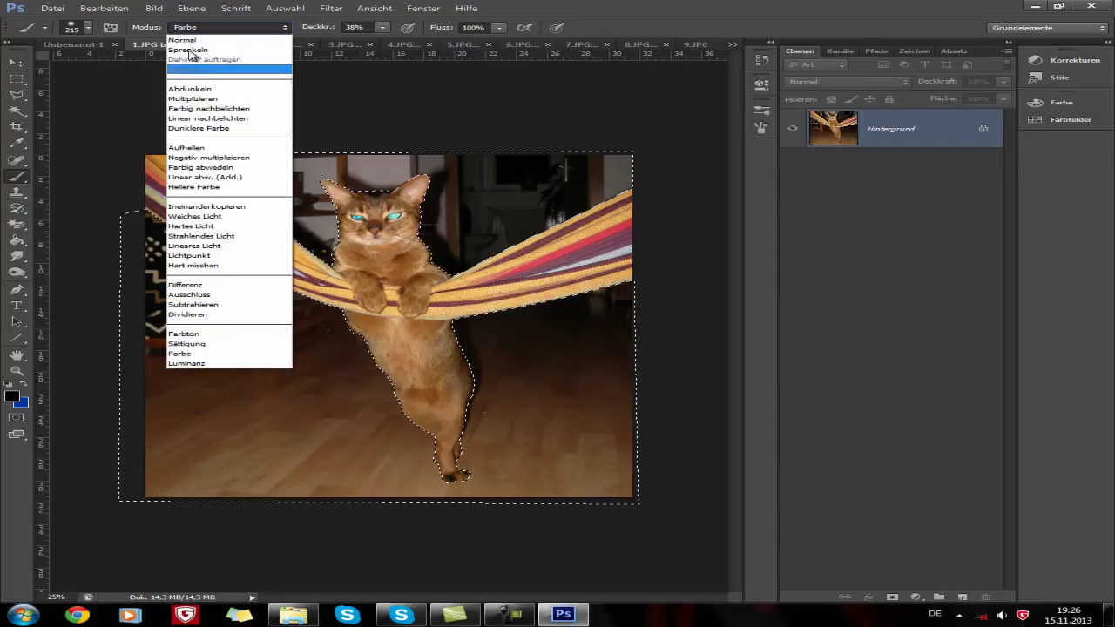
left_click(206, 345)
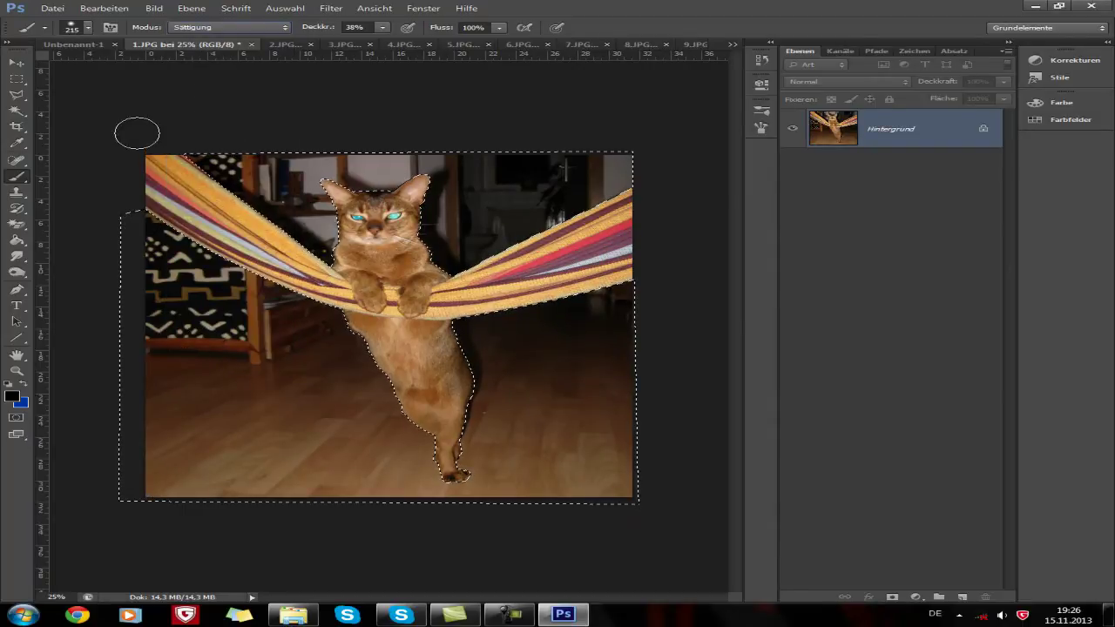
key("0")
Step: Paint over the room background to turn it grey, then deselect
left_click_drag(257, 431, 301, 331)
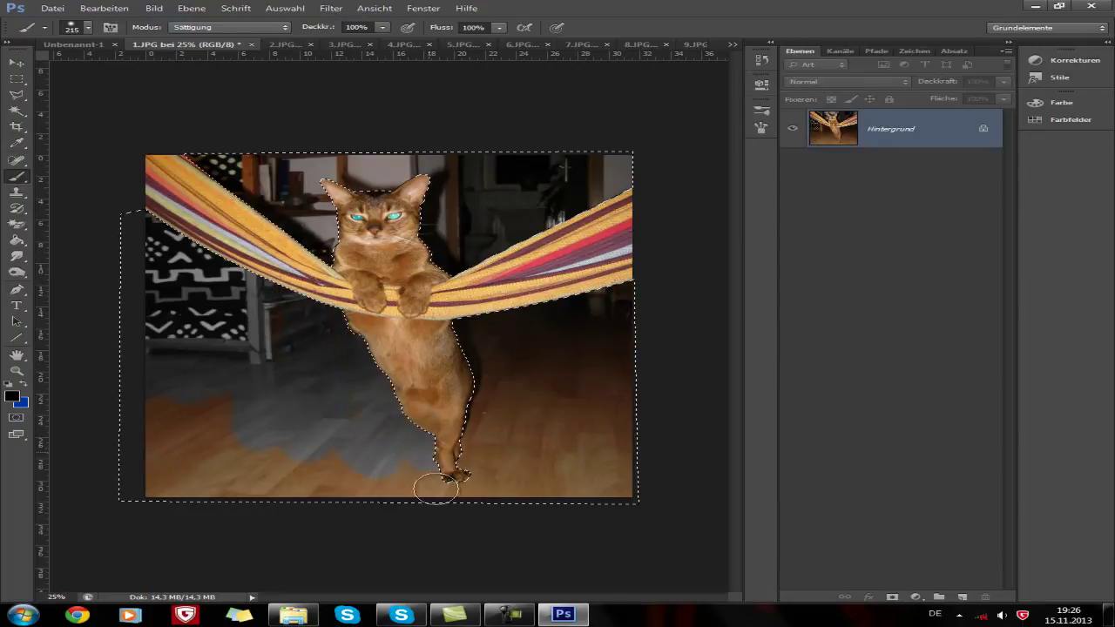
left_click_drag(366, 497, 292, 458)
left_click_drag(326, 496, 390, 216)
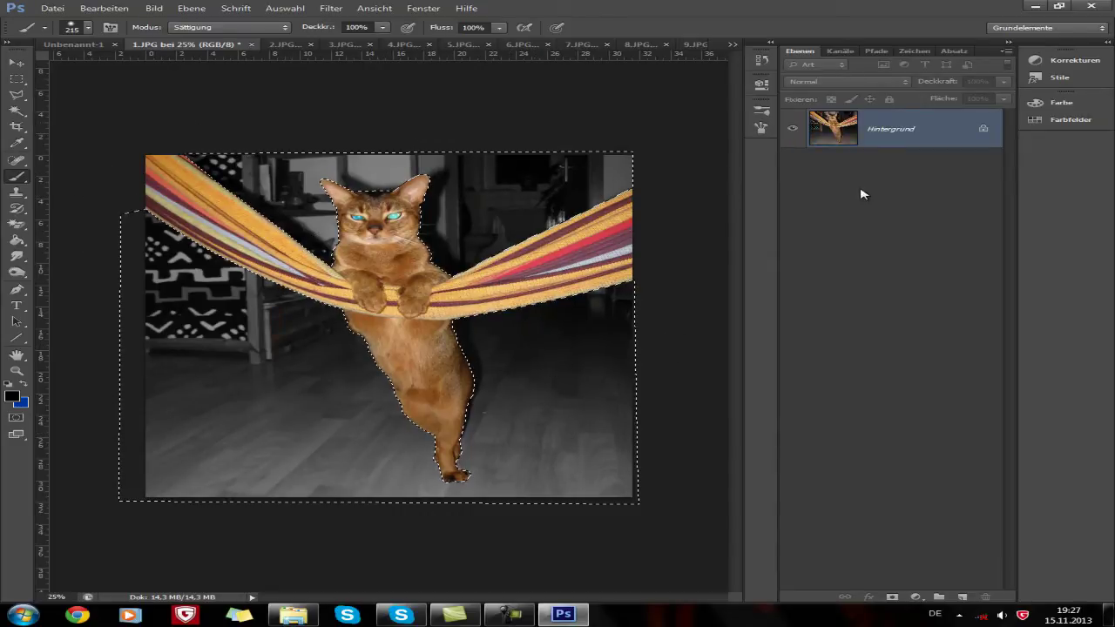
left_click(285, 9)
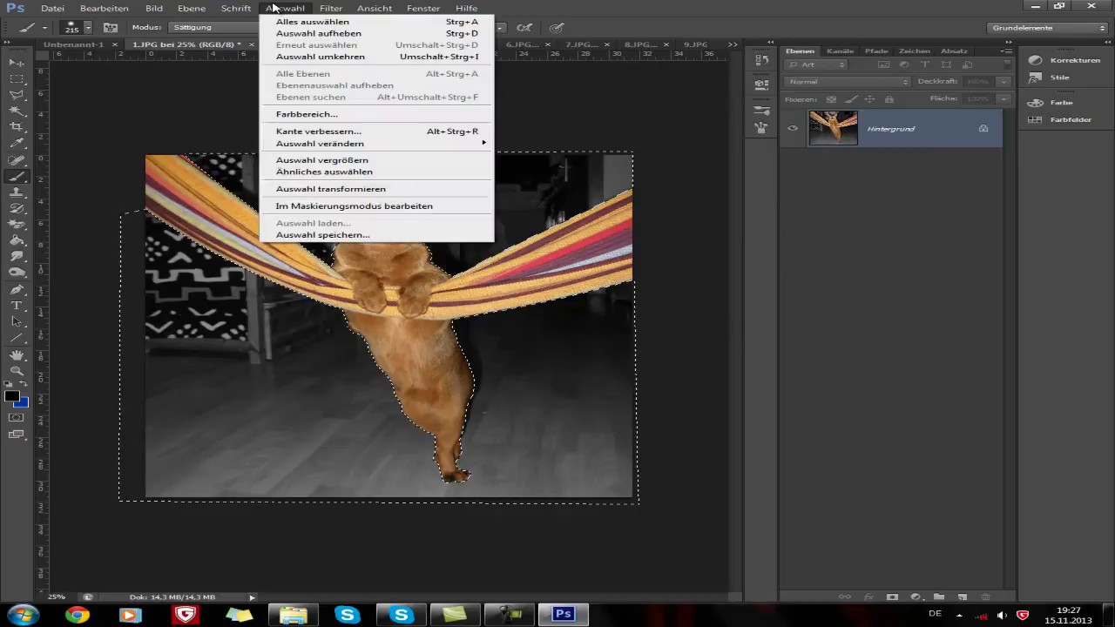
left_click(309, 34)
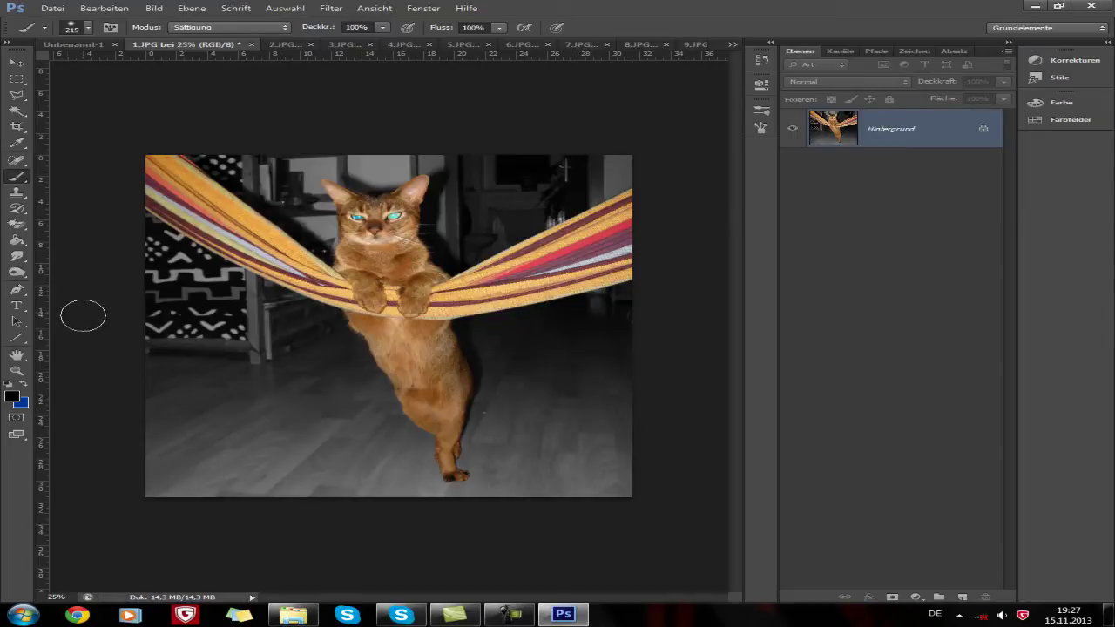
Step: Zoom in on the cat's face and lasso around its eyes
left_click(18, 96)
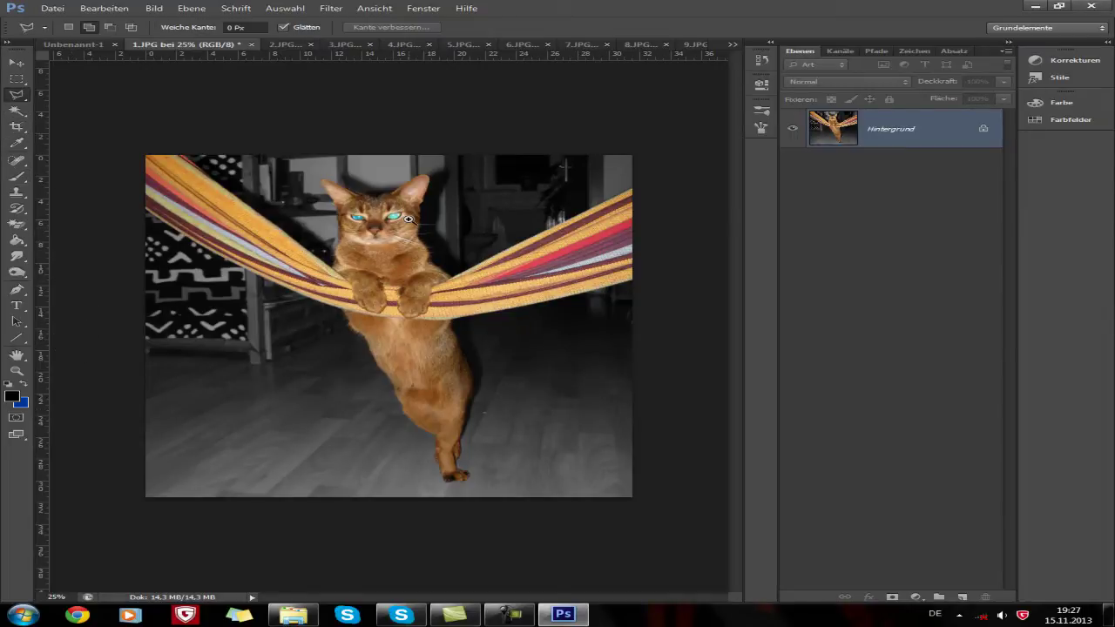
scroll(409, 219, "up", 2)
scroll(398, 207, "up", 2)
scroll(372, 157, "up", 2)
scroll(376, 132, "up", 1)
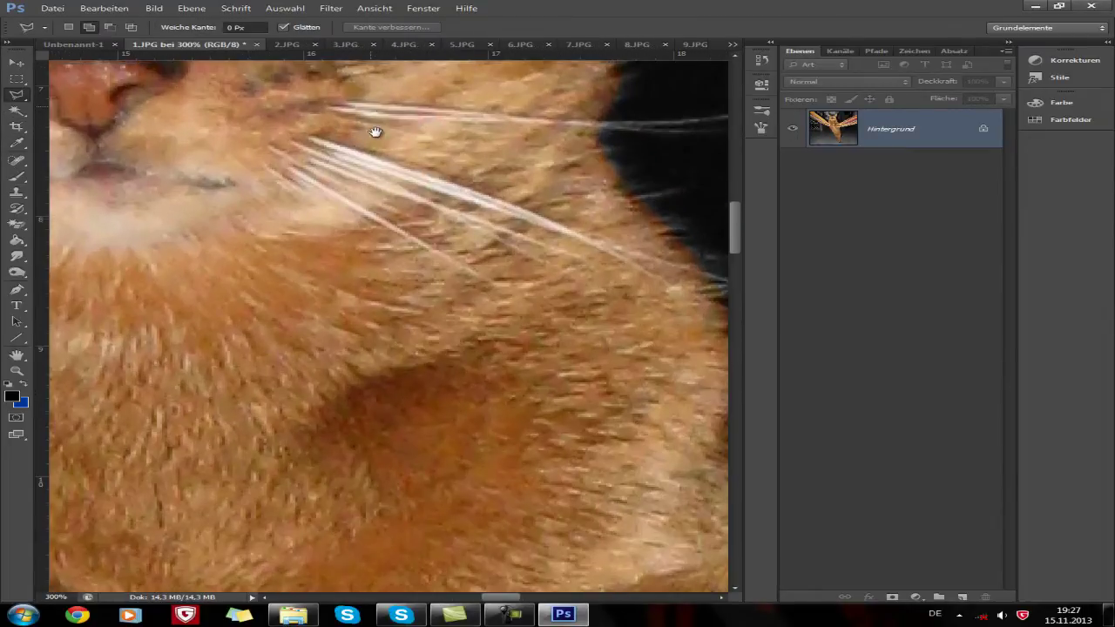
left_click_drag(375, 132, 380, 316)
scroll(357, 305, "up", 1)
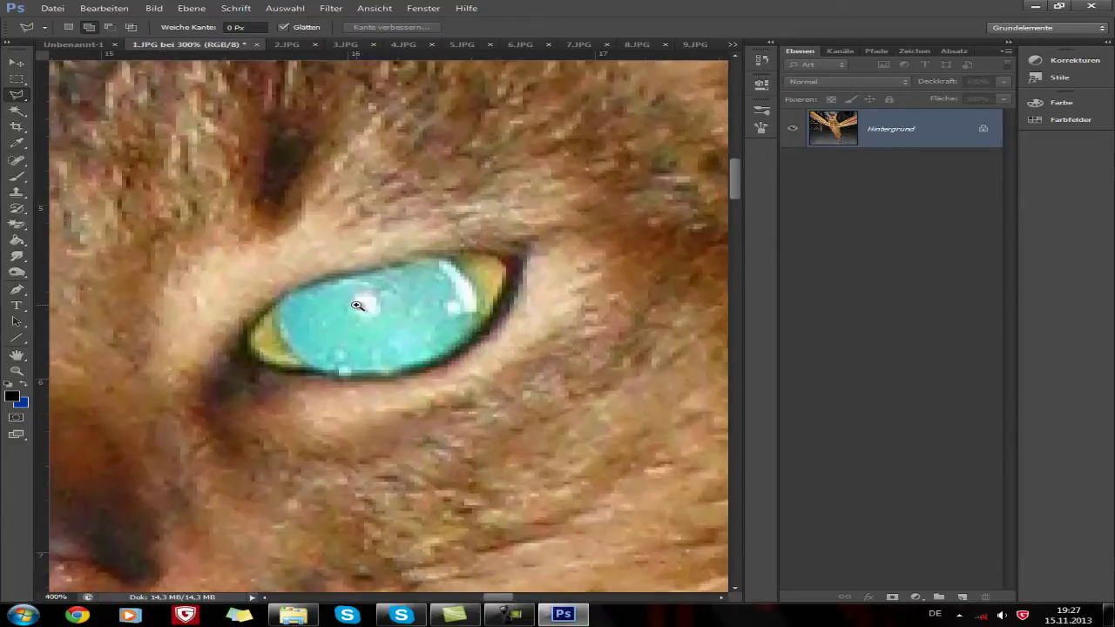
scroll(357, 305, "up", 1)
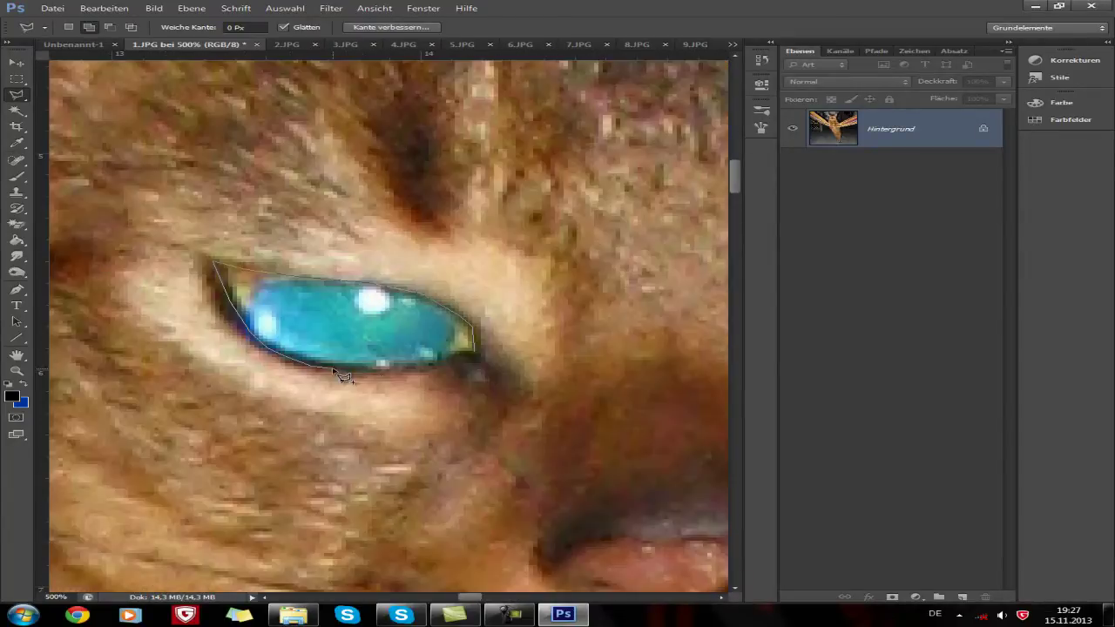
mouse_move(335, 371)
left_mouse_down()
mouse_move(402, 375)
mouse_move(475, 354)
left_mouse_up()
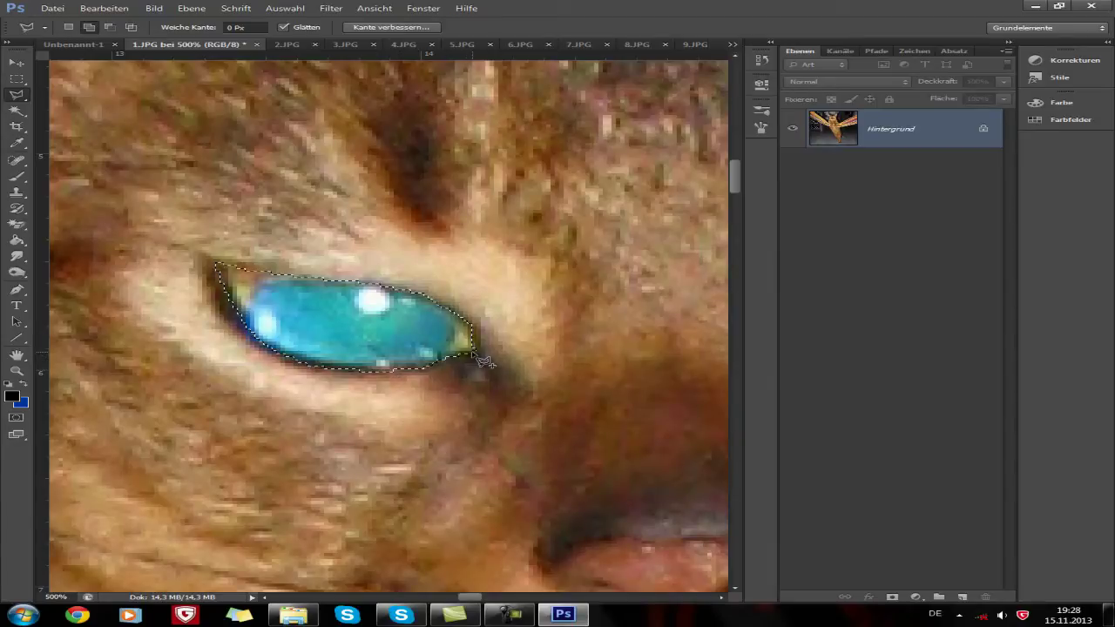
Step: Refine the eye selection's edge in Kante verbessern with Abrunden 1 and confirm
left_click(400, 29)
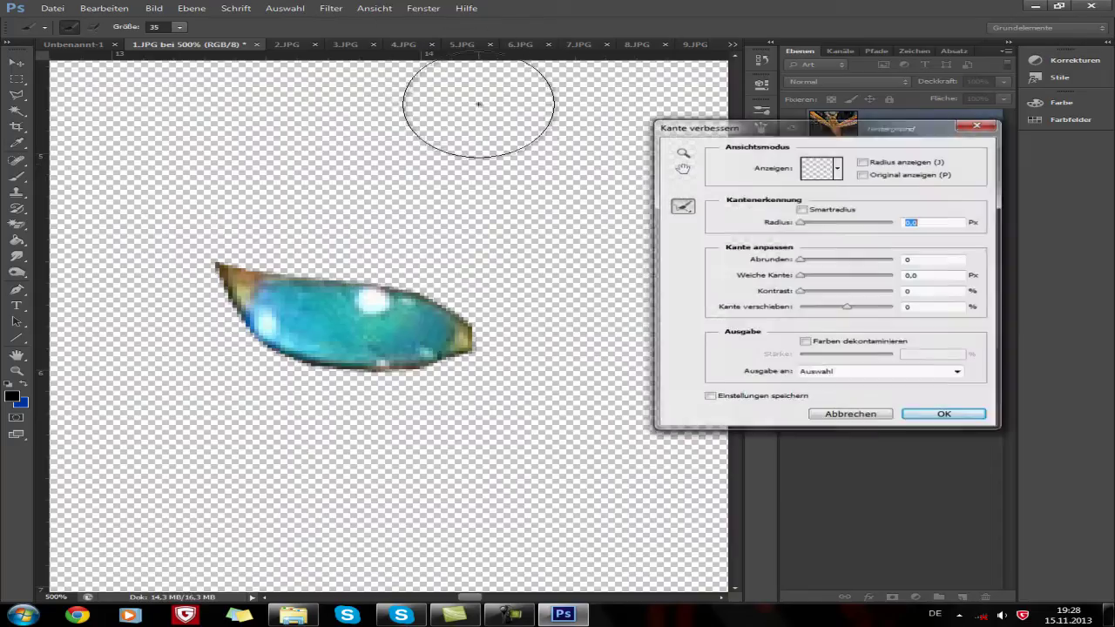
left_click(586, 258, "alt")
mouse_move(586, 258)
left_mouse_down()
mouse_move(336, 218)
mouse_move(253, 219)
mouse_move(279, 219)
left_mouse_up()
left_click(277, 218, "alt")
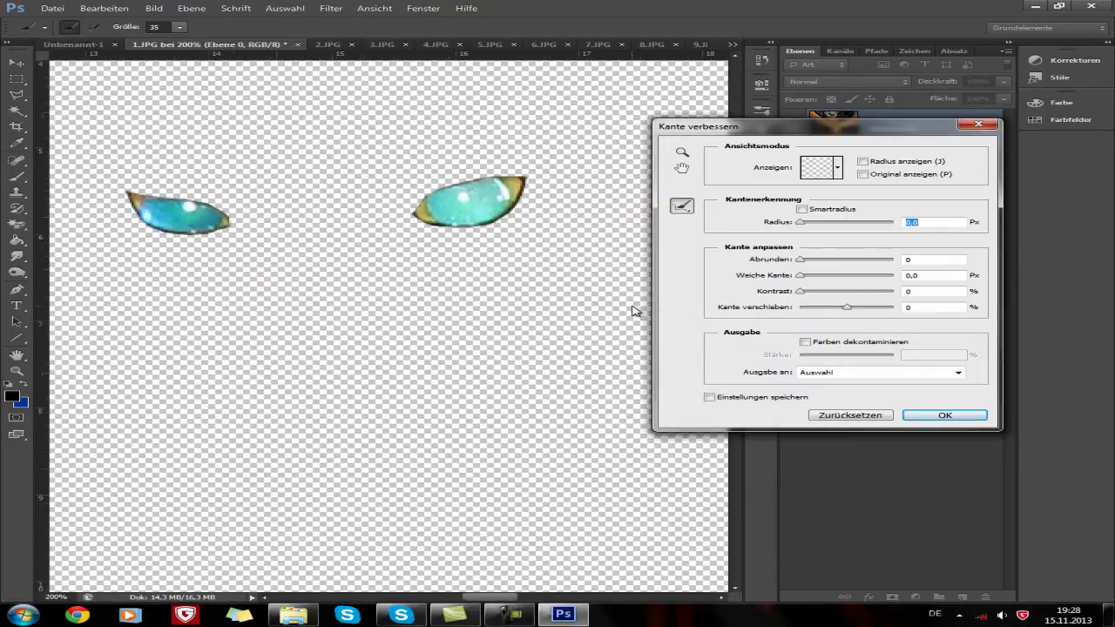
left_click(942, 415)
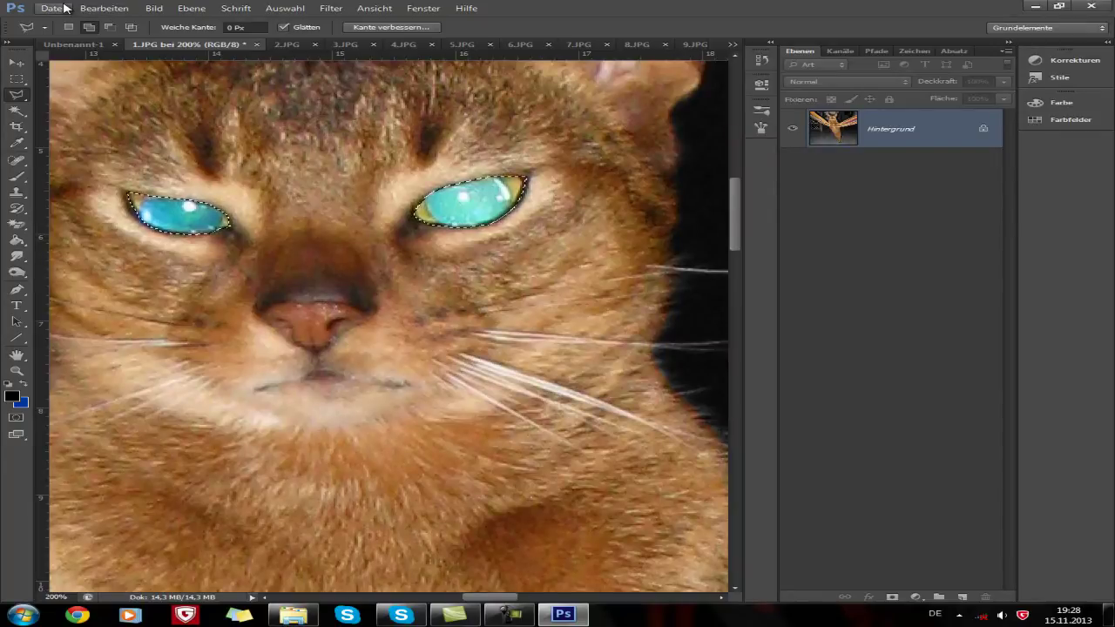
left_click(154, 8)
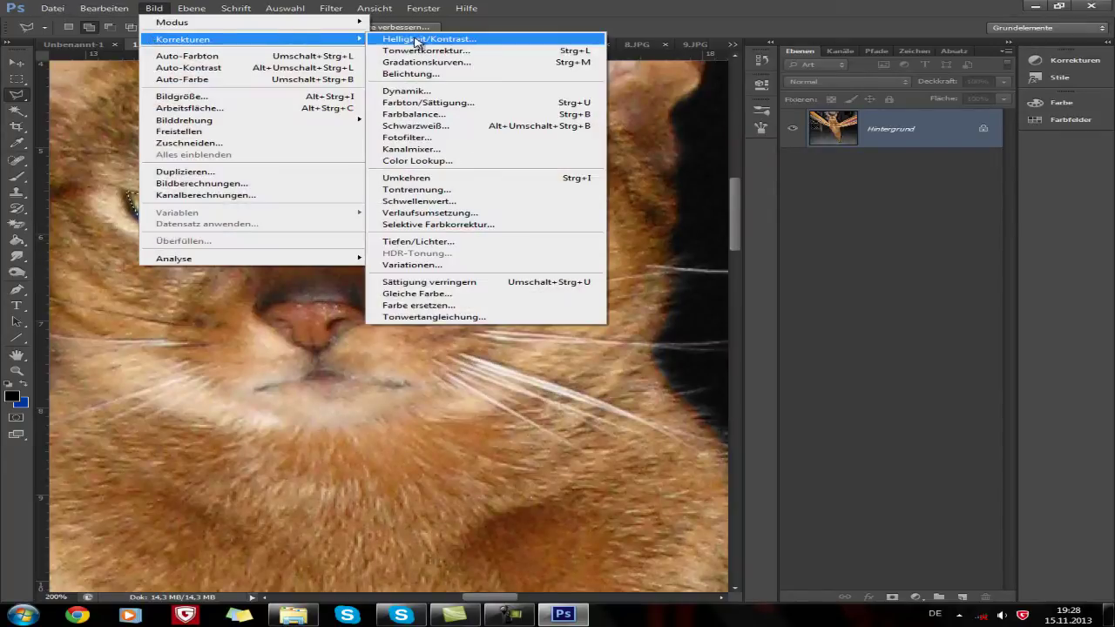
Step: Open Hue/Saturation on 1.JPG and slightly darken the Blues range
left_click(485, 101)
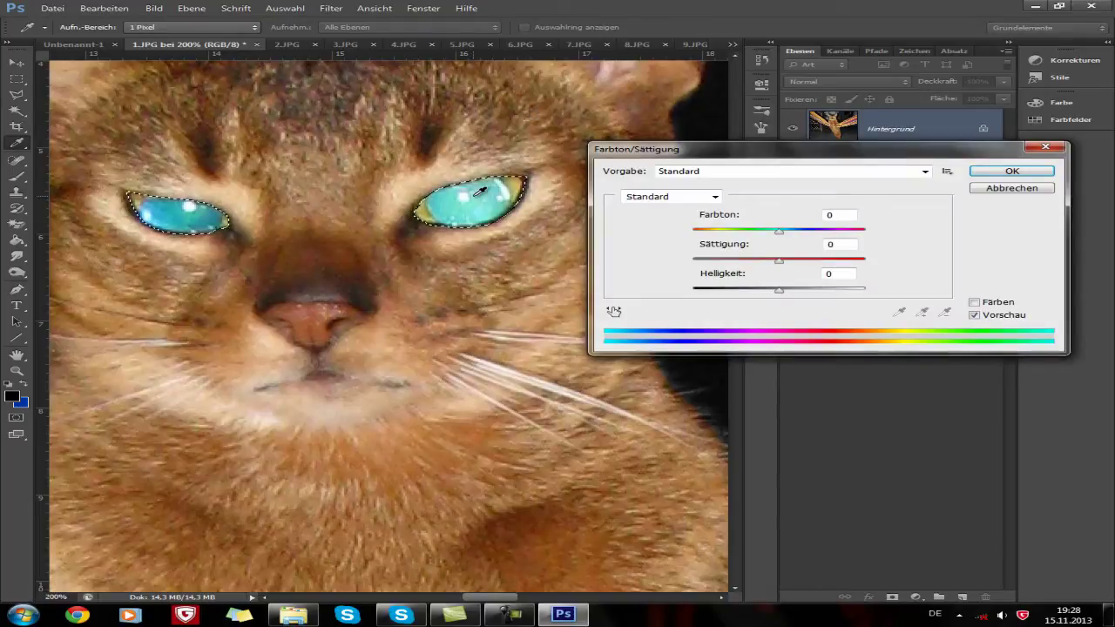
left_click(712, 197)
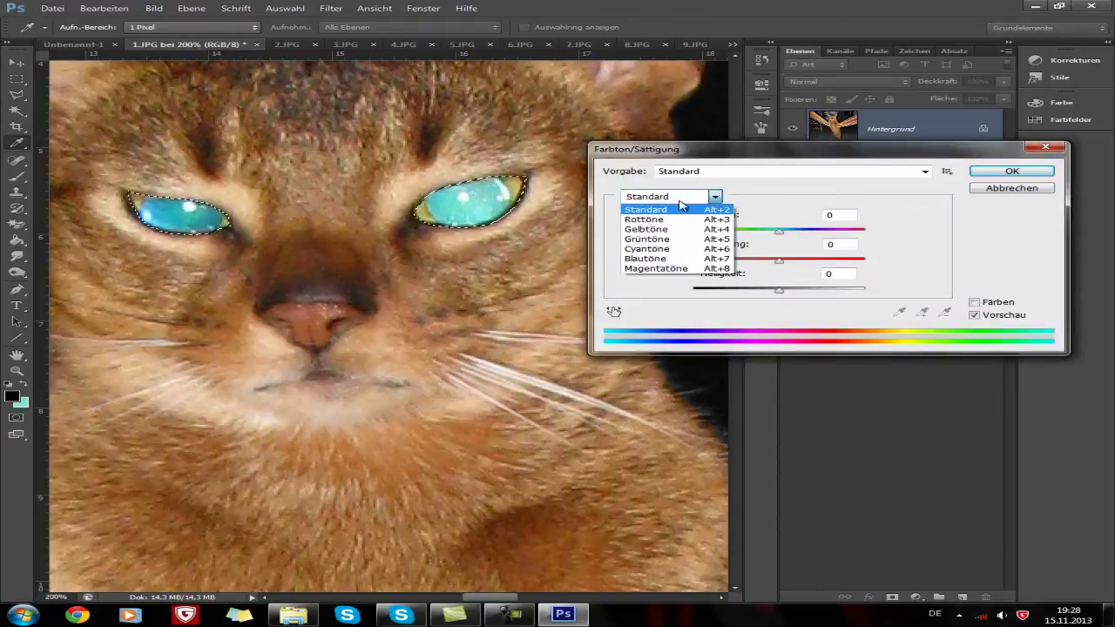
left_click(661, 259)
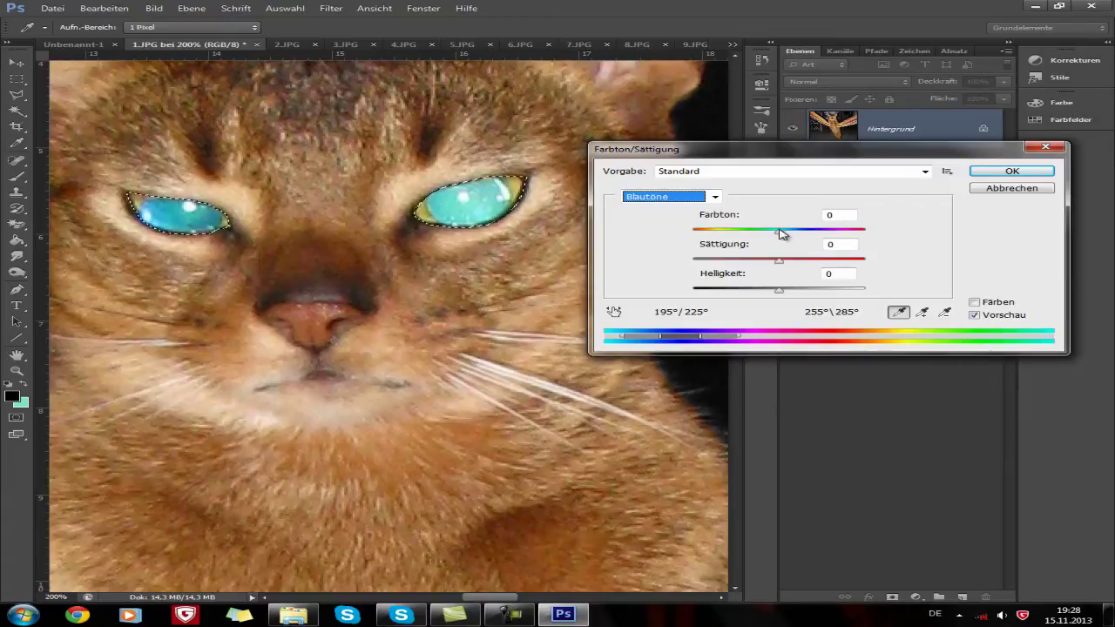
left_click_drag(779, 293, 764, 294)
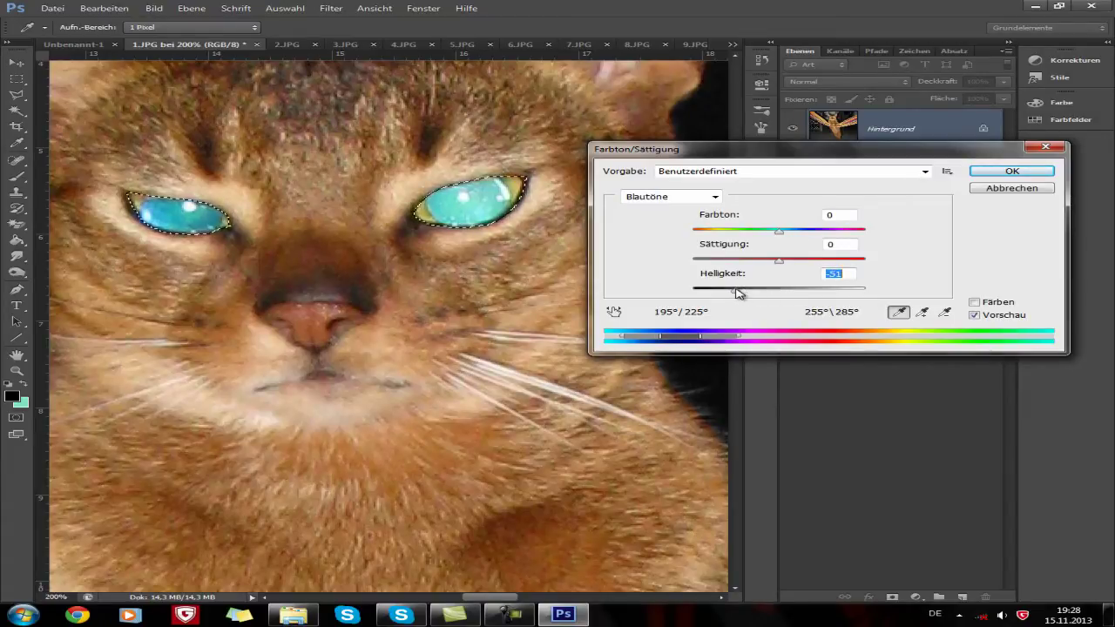
Step: Target the eyes' Cyans range and set Saturation -23 and Lightness -78
left_click(501, 198)
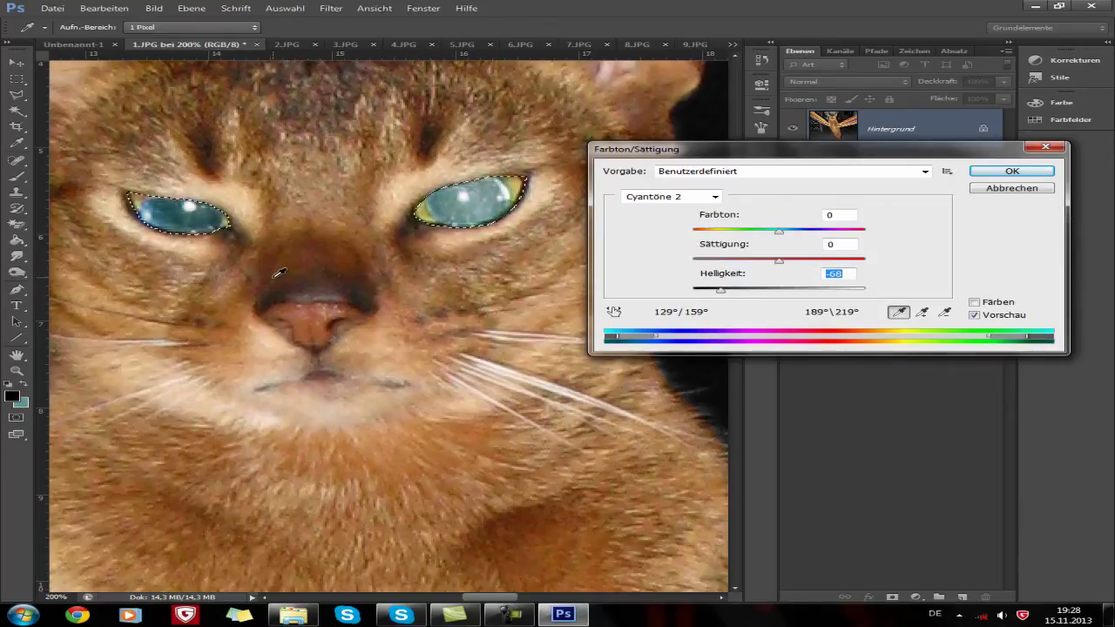
scroll(279, 273, "down", 4)
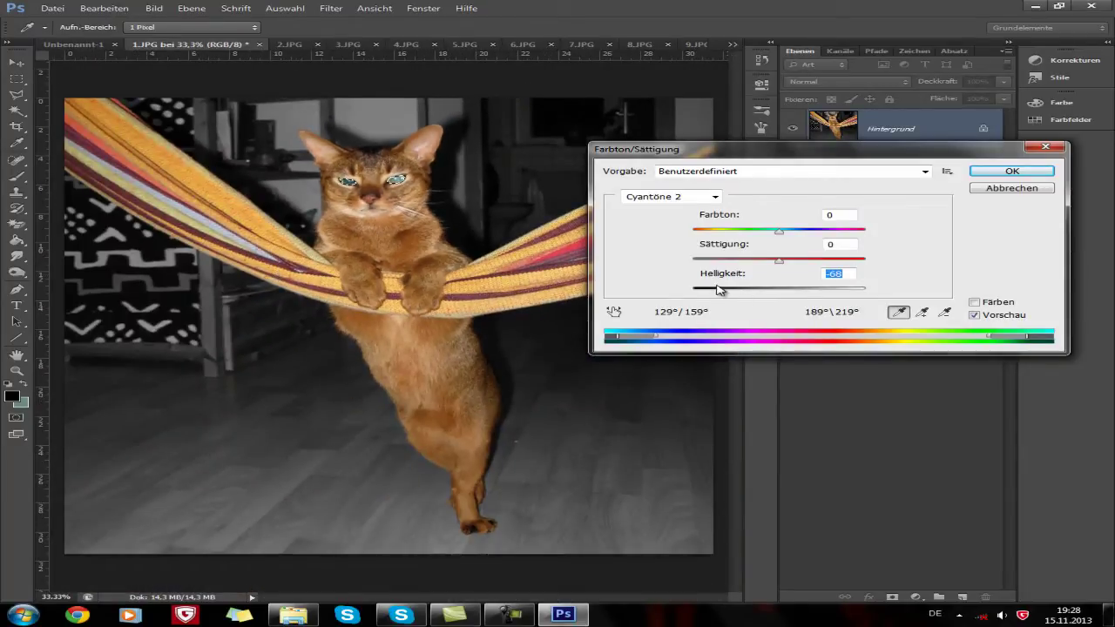
left_click_drag(776, 263, 758, 261)
scroll(387, 182, "up", 3)
scroll(387, 183, "up", 1)
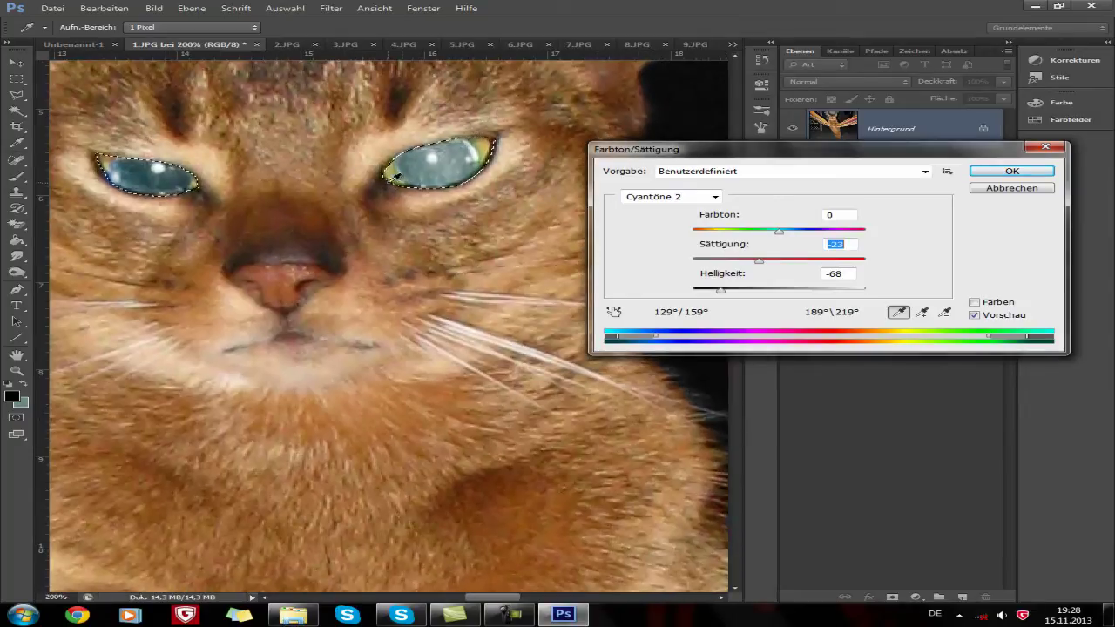
left_click_drag(719, 293, 712, 290)
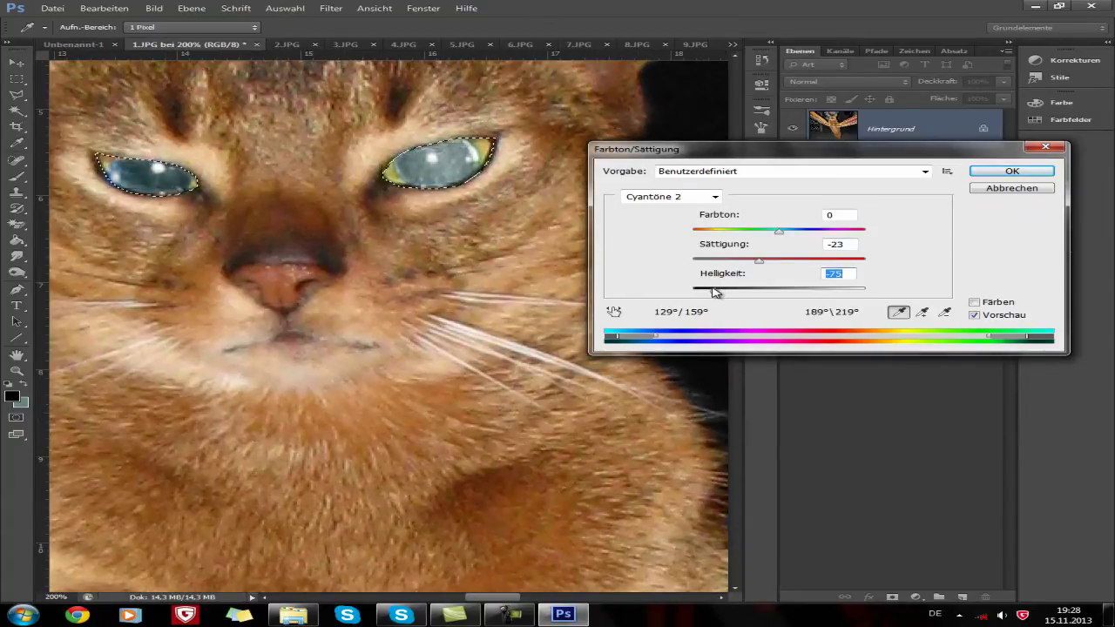
scroll(332, 242, "down", 1)
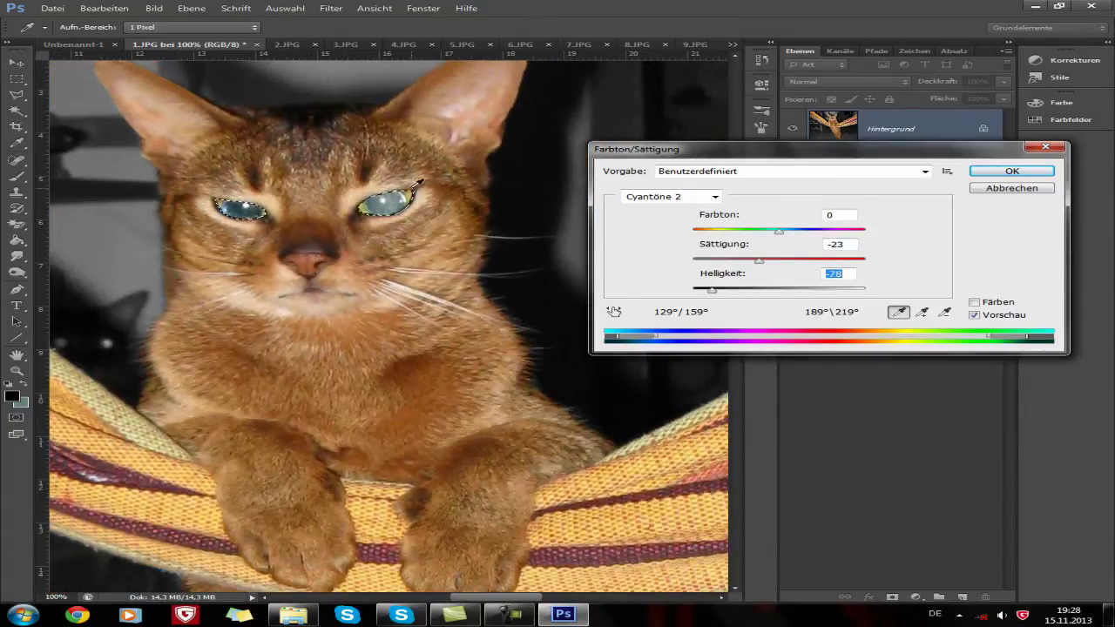
scroll(392, 296, "down", 1)
scroll(392, 296, "down", 1)
scroll(392, 297, "down", 1)
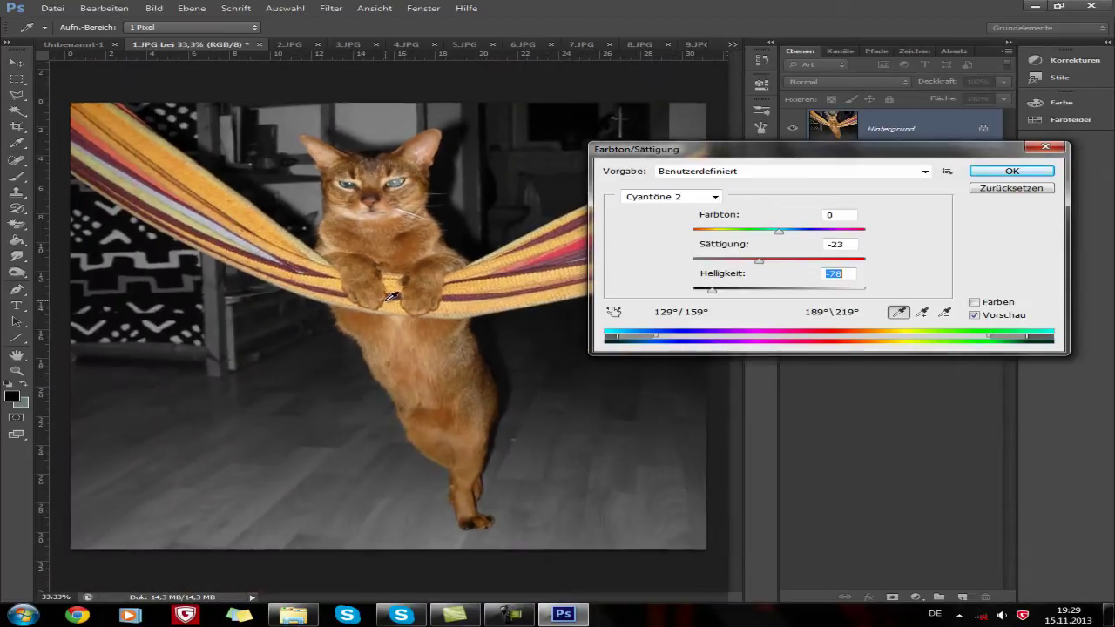
scroll(392, 296, "down", 1)
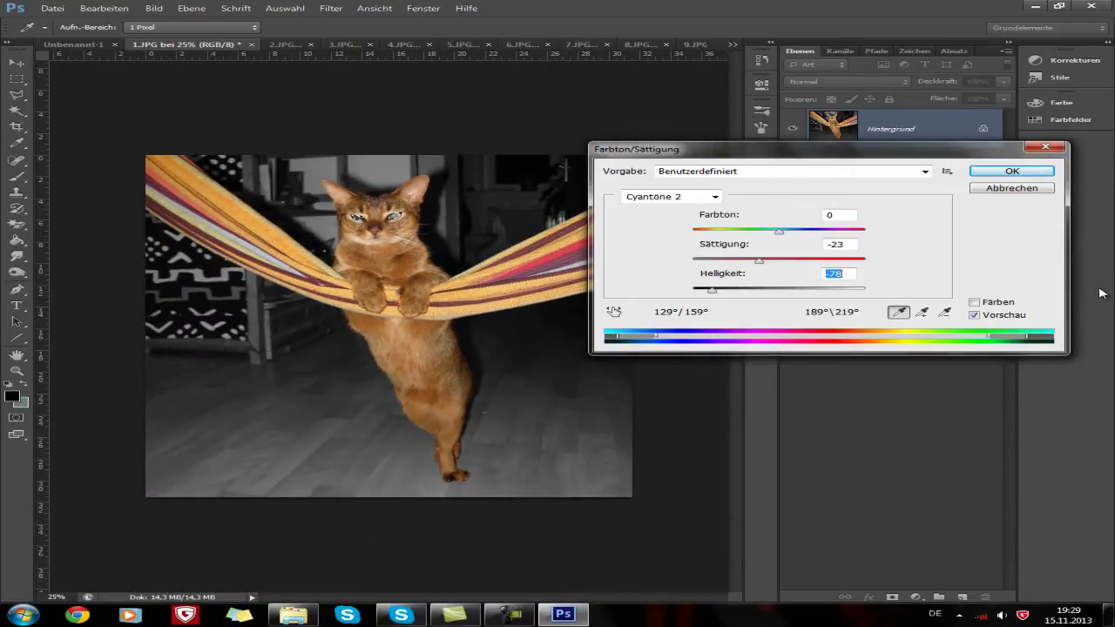
Step: Apply the Hue/Saturation change and select the Move tool in 1.JPG
left_click(1010, 170)
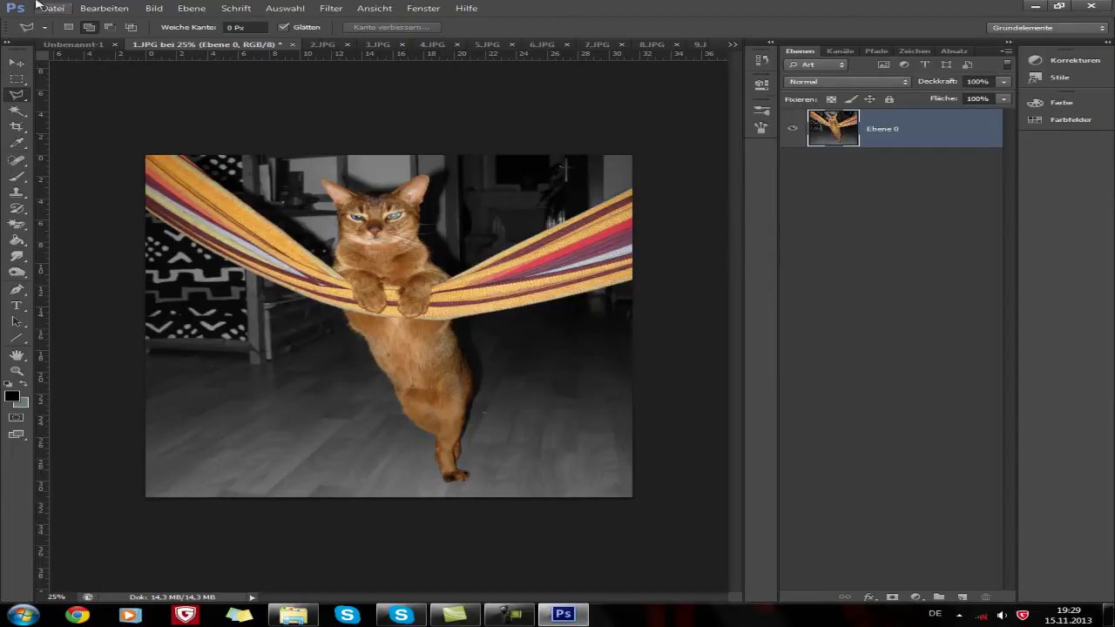
left_click(61, 44)
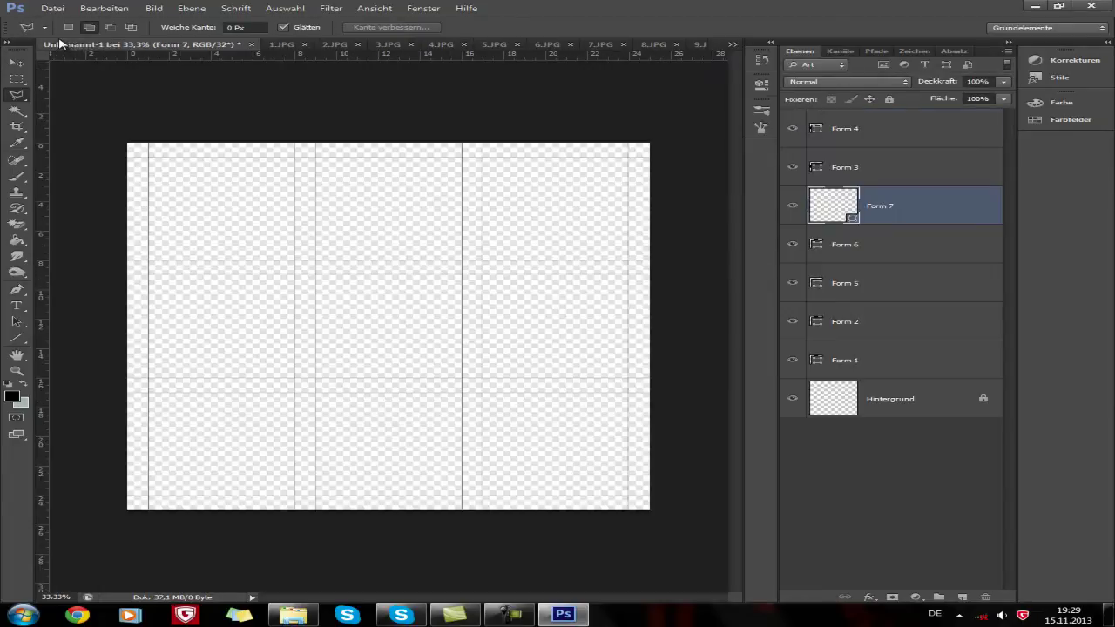
left_click(281, 43)
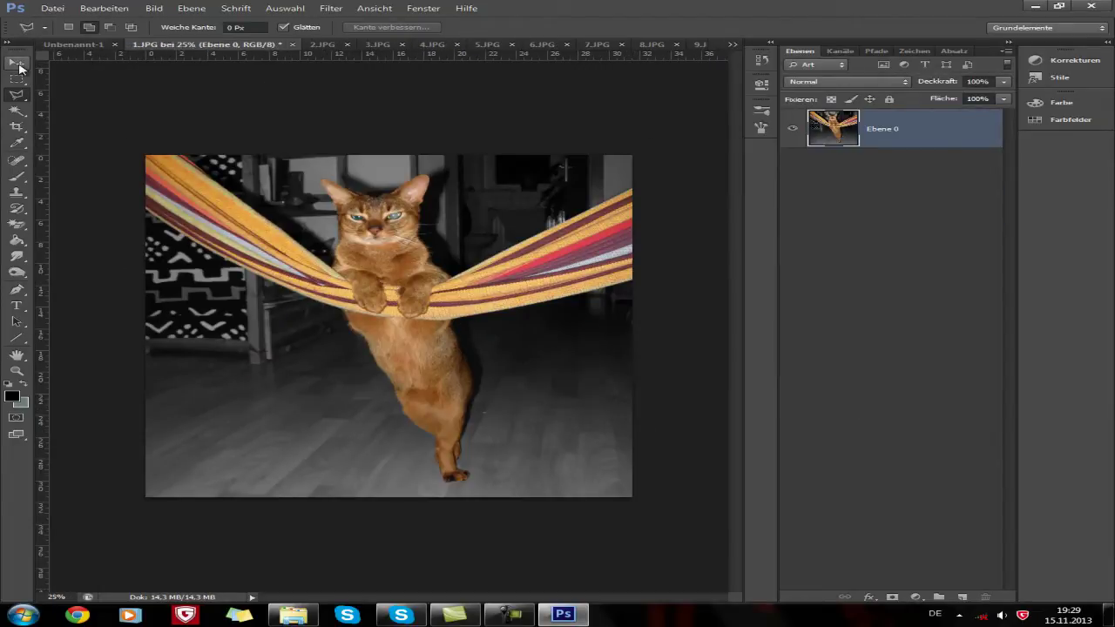
left_click(20, 67)
Step: Drag the cat photo into Unbenannt-1, accepting the bit-depth and colour-profile prompts
left_click_drag(523, 360, 92, 52)
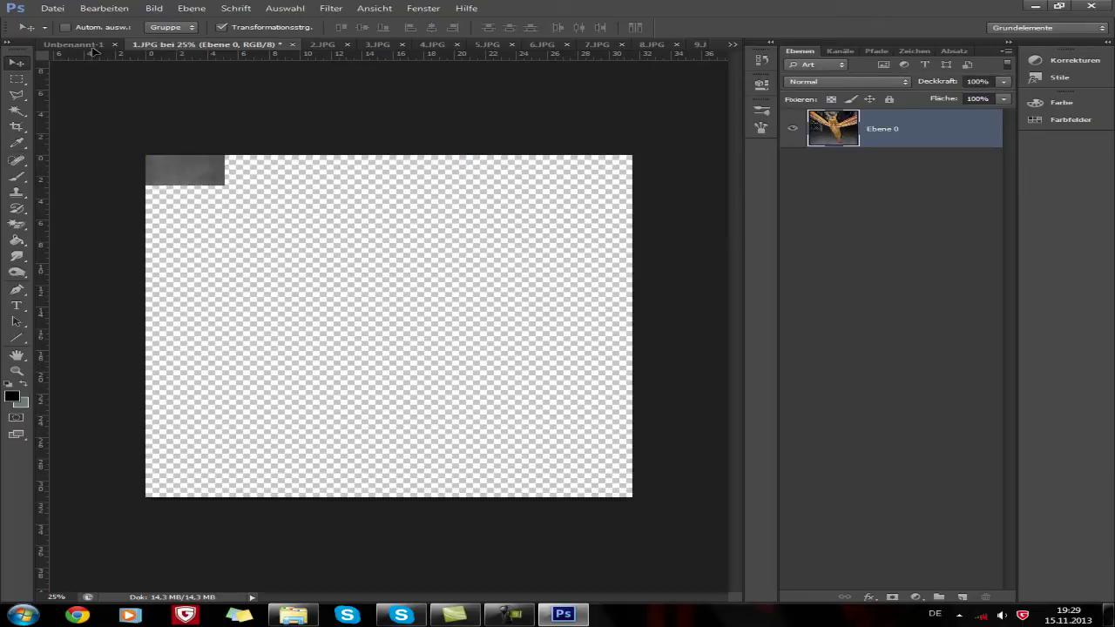
left_click_drag(93, 52, 313, 224)
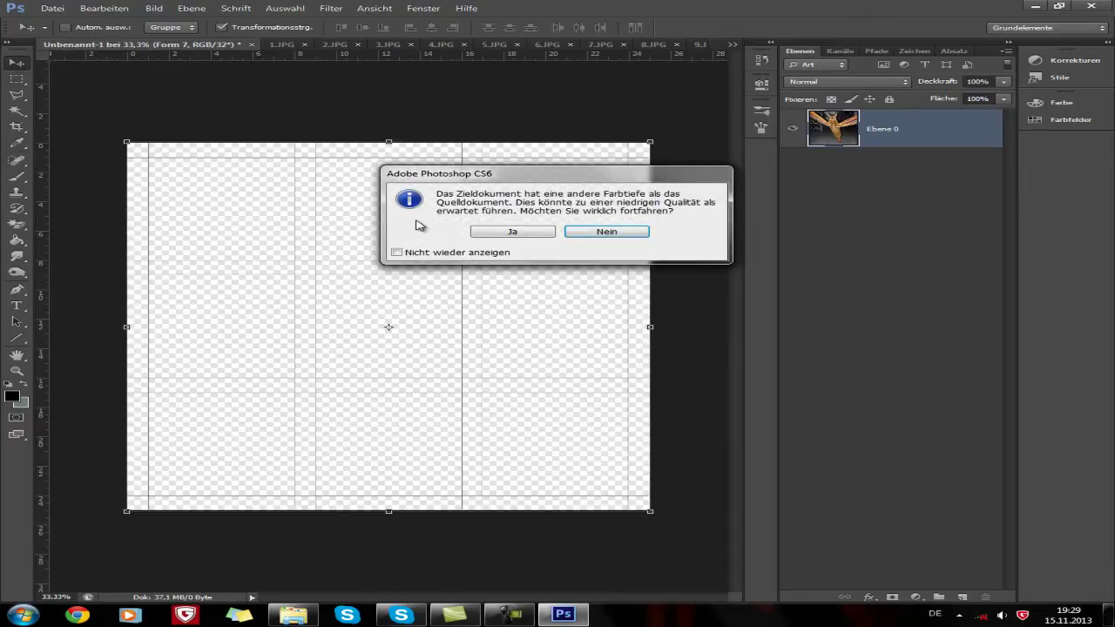
left_click(509, 233)
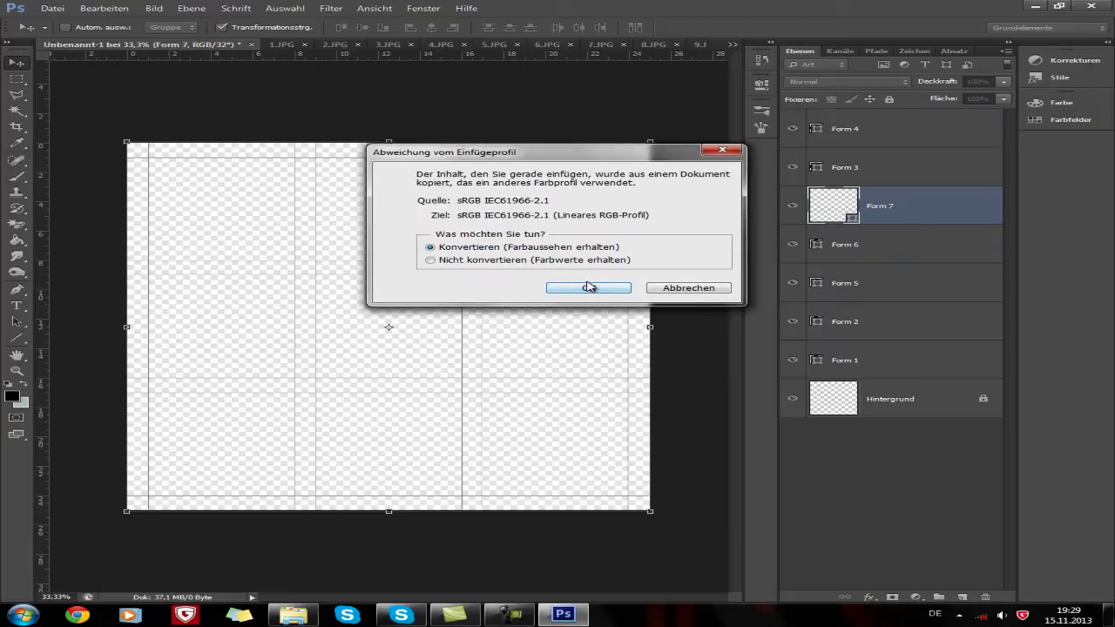
left_click(589, 289)
left_click(609, 265)
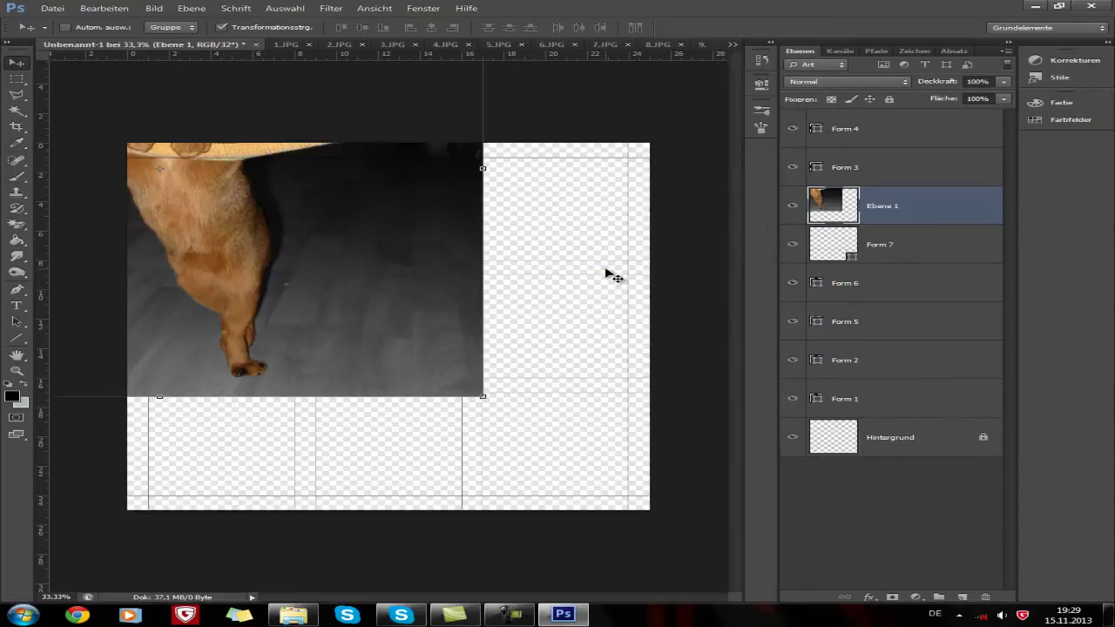
Step: Free-transform Ebene 1 to about 22.68% and move it into the grid's top-left cell
left_click(397, 271, "alt")
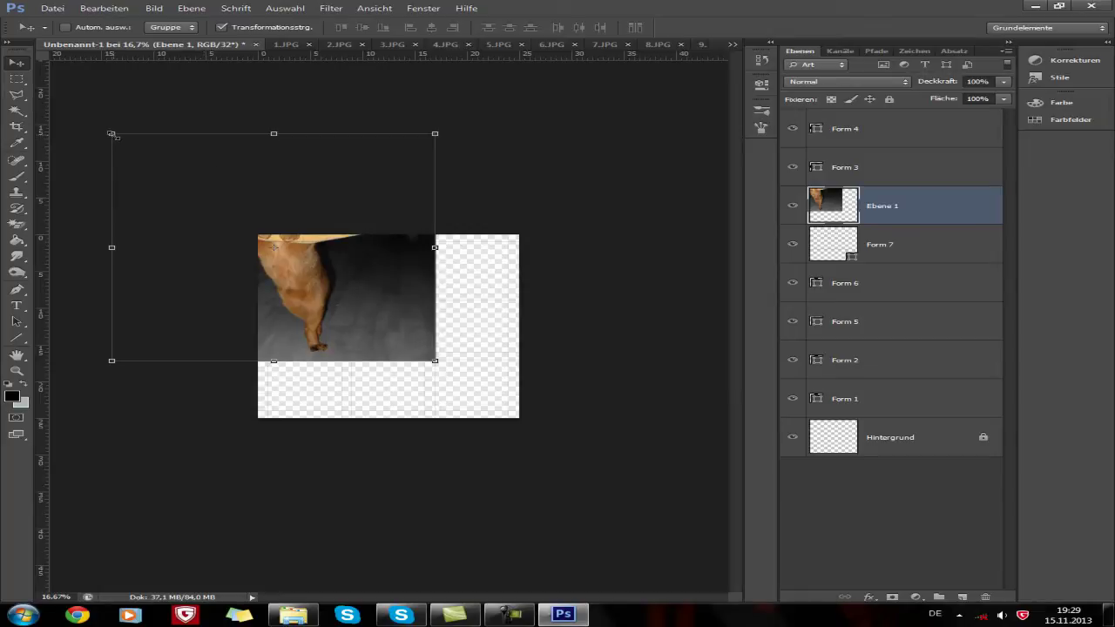
left_click(112, 134)
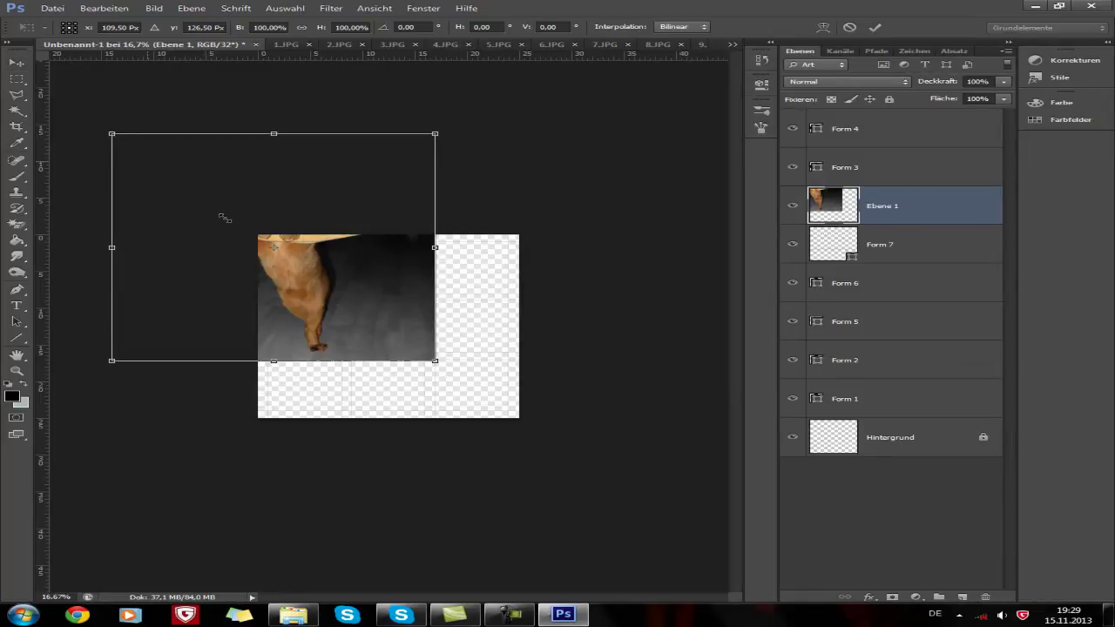
mouse_move(222, 217)
left_mouse_down()
mouse_move(307, 258)
mouse_move(328, 291)
left_mouse_up()
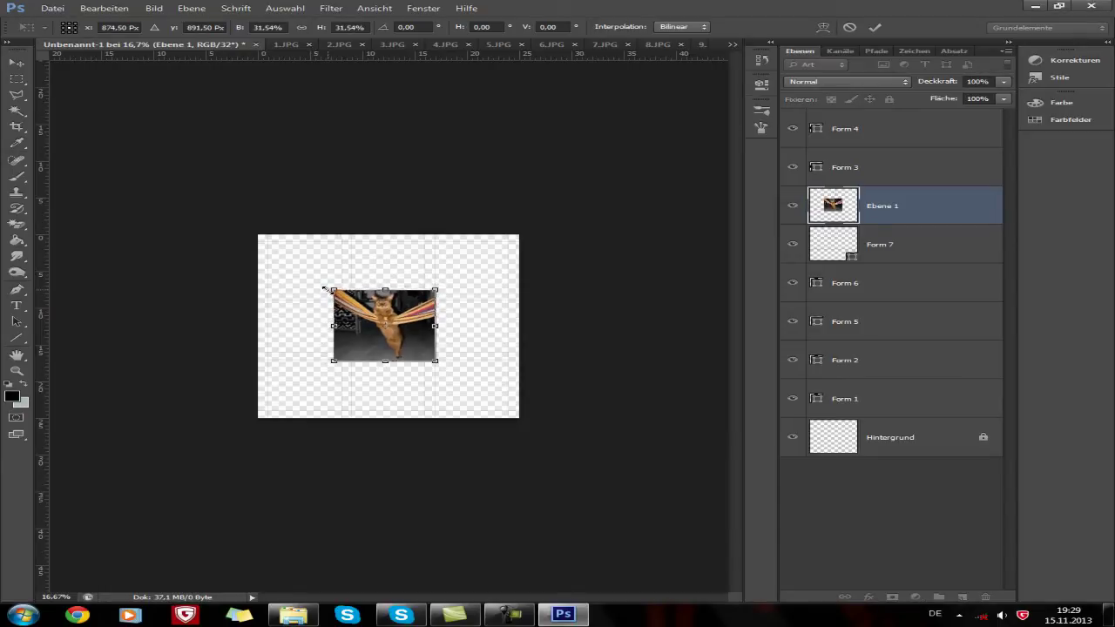
key("ctrl+plus")
key("ctrl+plus")
key("ctrl+plus")
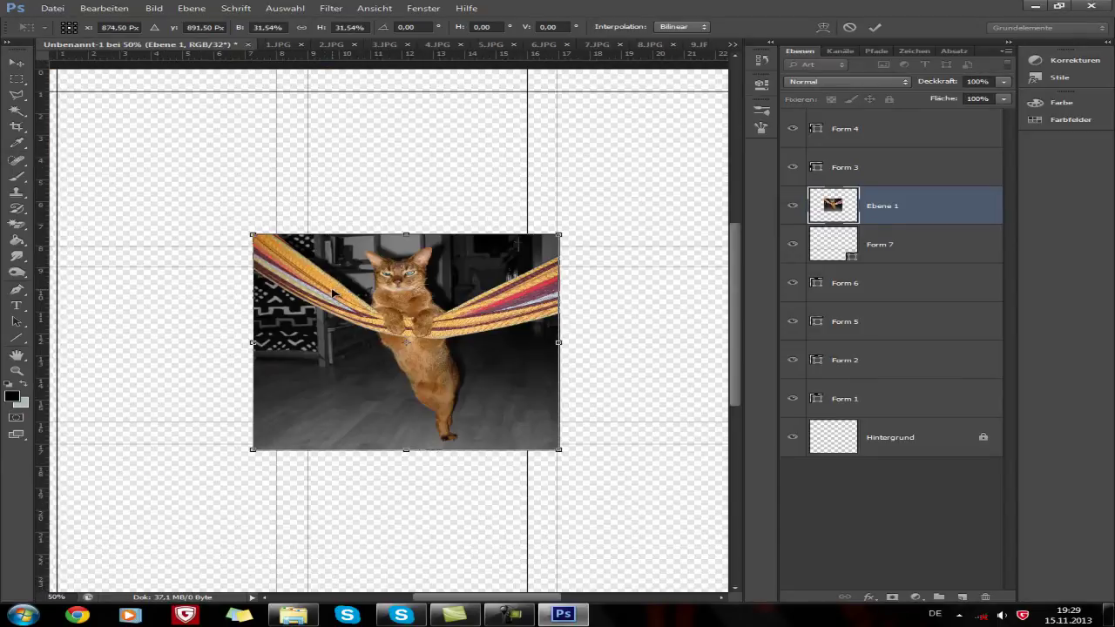
key("Left")
key("Left")
key("Left")
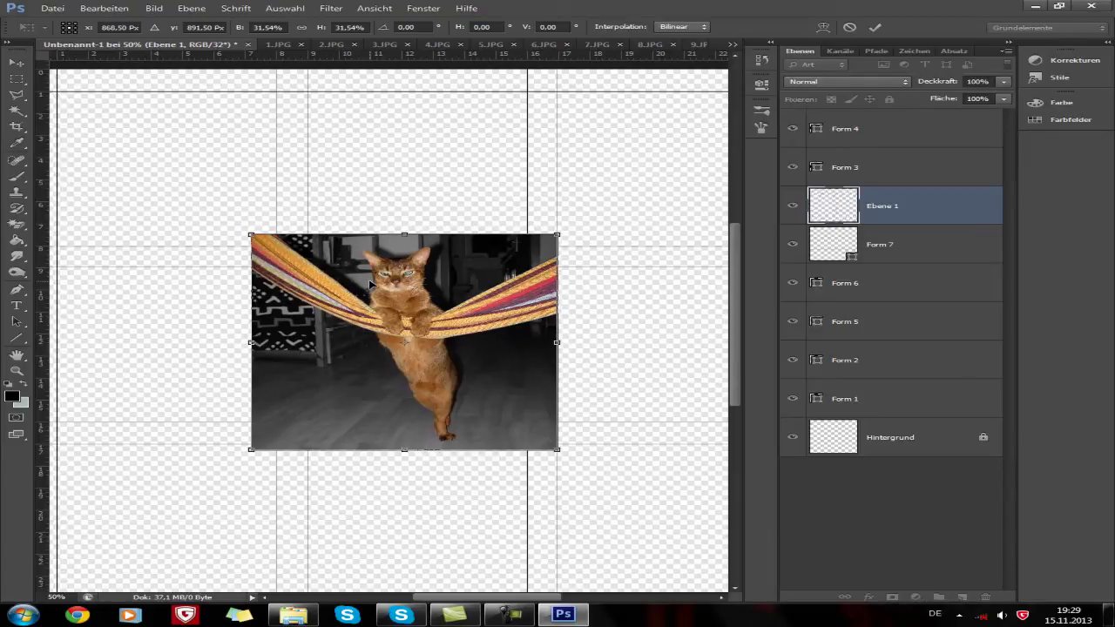
key("Up")
key("Up")
key("Up")
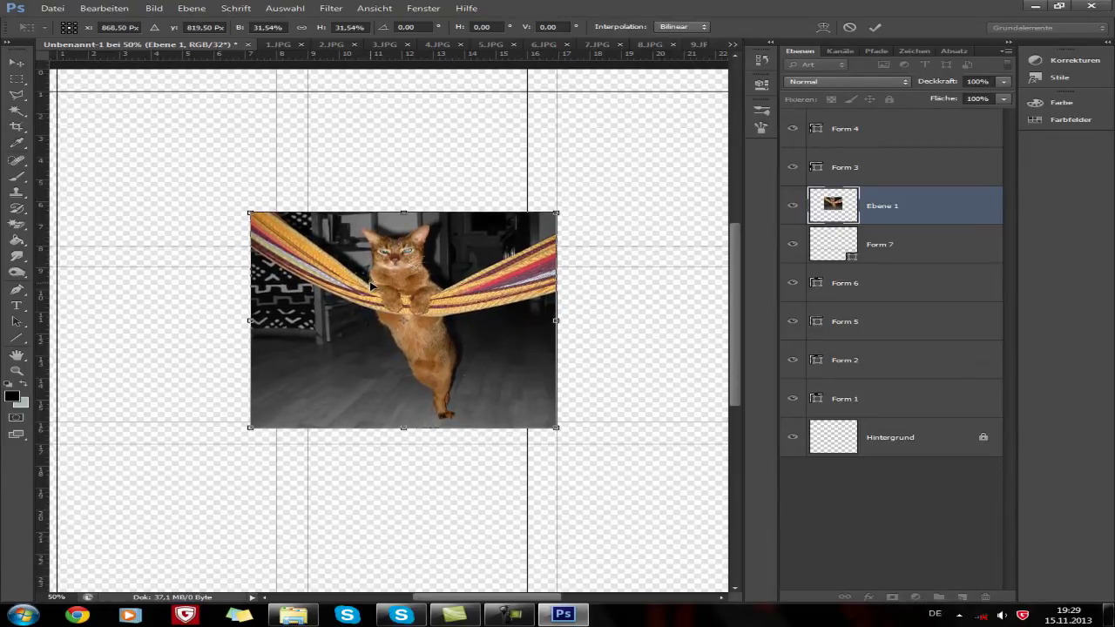
left_click_drag(371, 286, 111, 167)
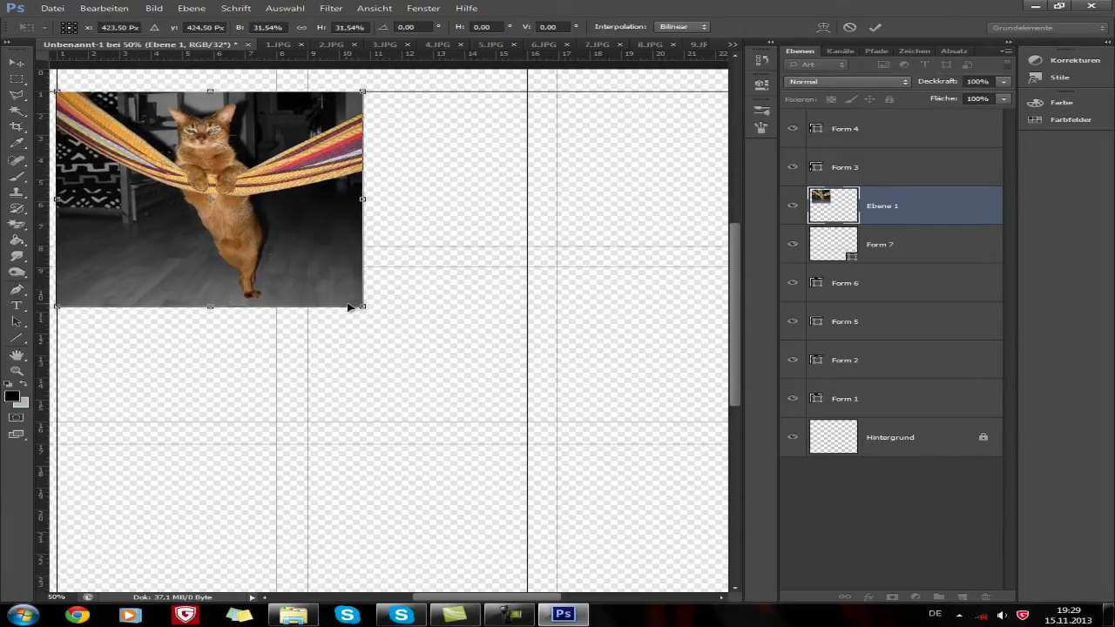
left_click_drag(364, 308, 268, 248)
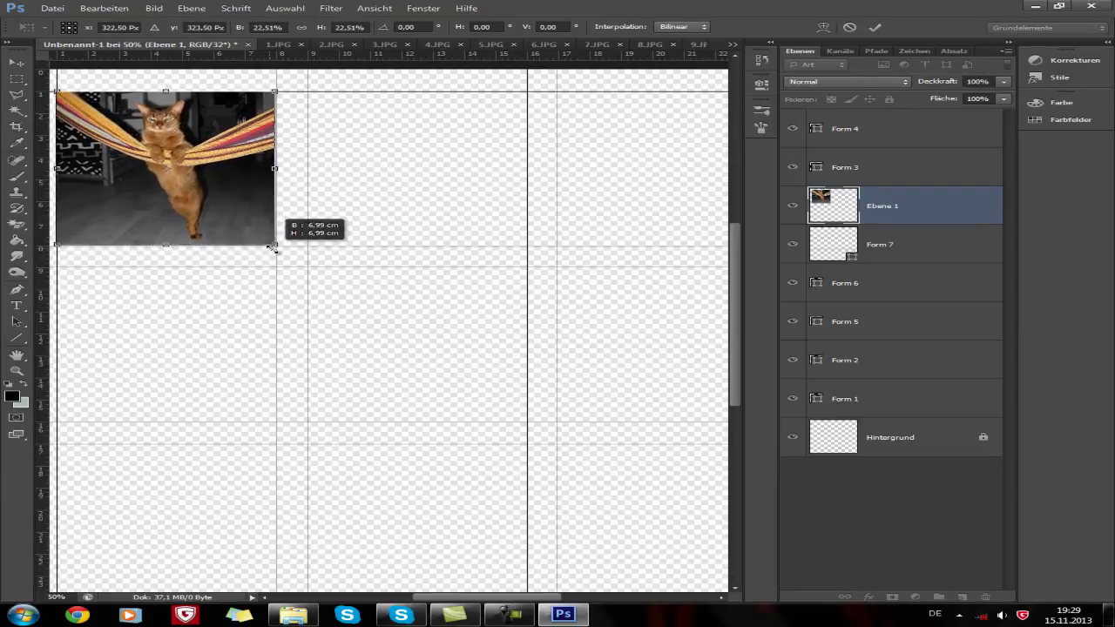
left_click_drag(268, 249, 276, 249)
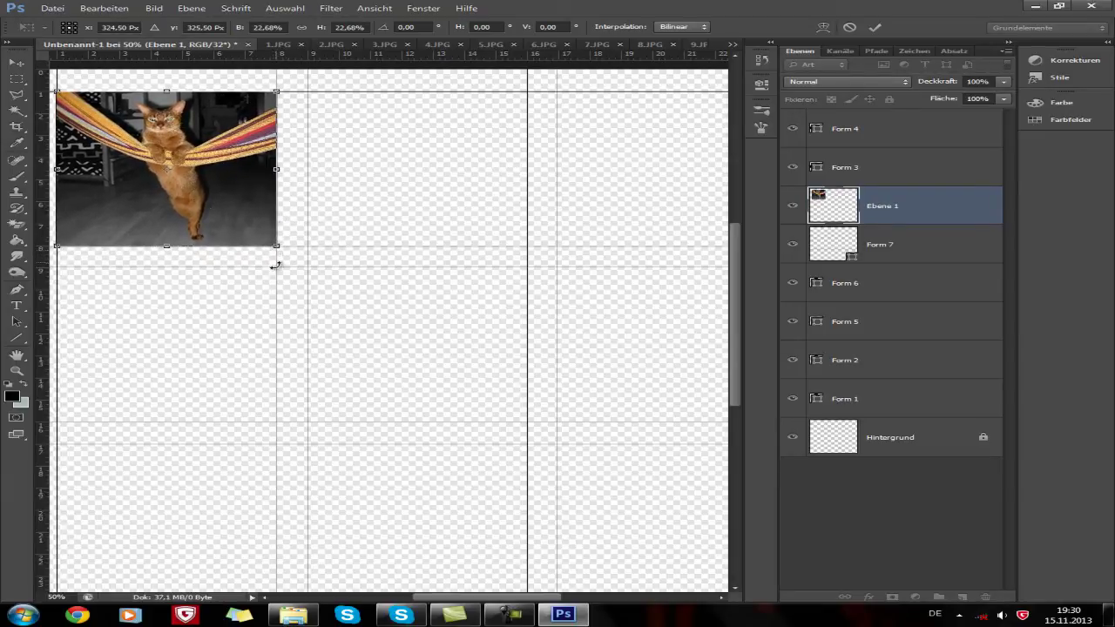
Step: Zoom in and nudge Ebene 1 pixel by pixel onto the top-left cell guides
key("ctrl+plus")
key("ctrl+plus")
key("ctrl+plus")
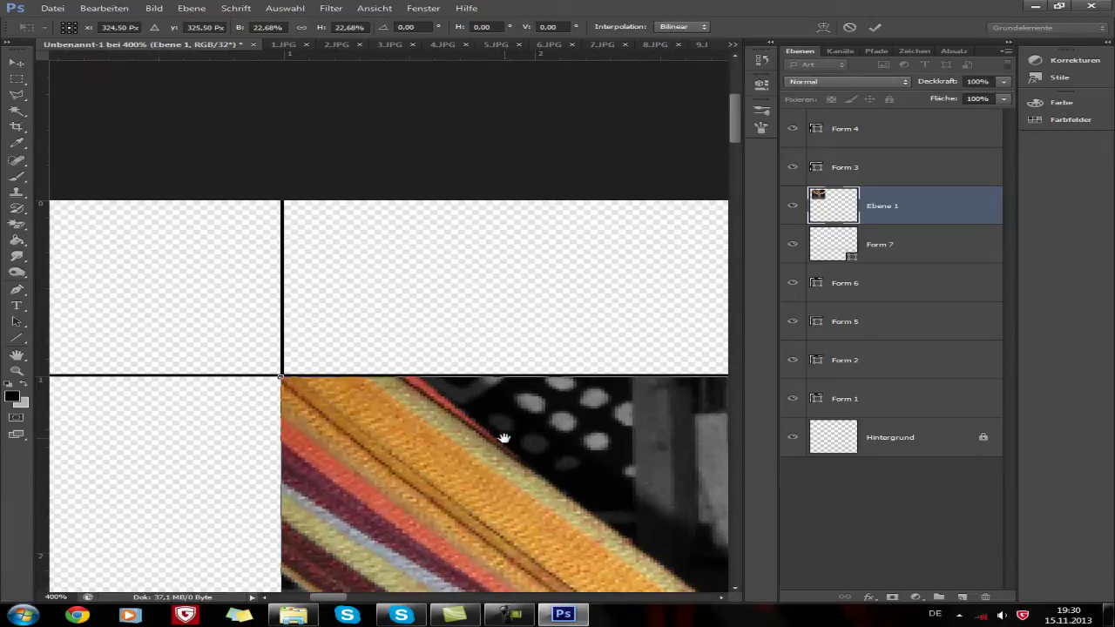
key("Right")
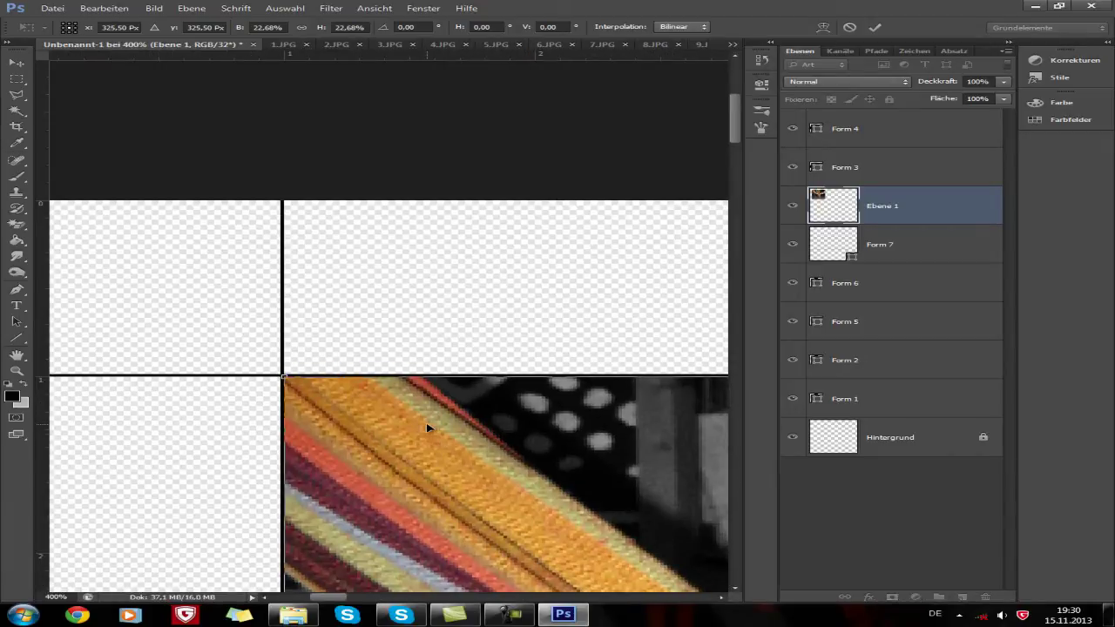
key("Right")
key("Left")
key("Up")
key("Left")
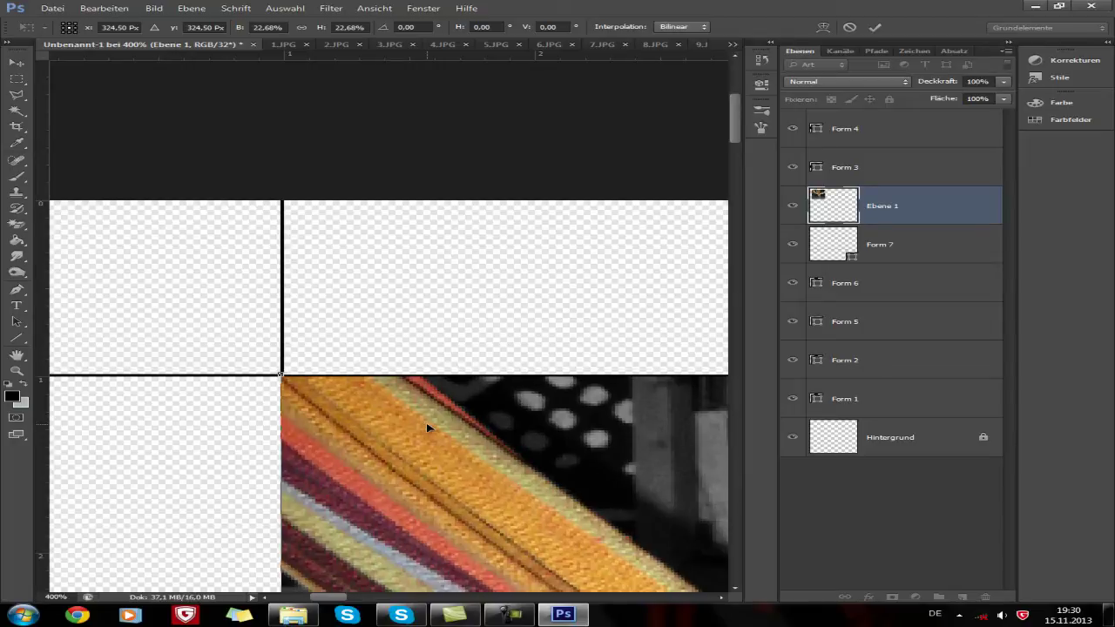
key("Right")
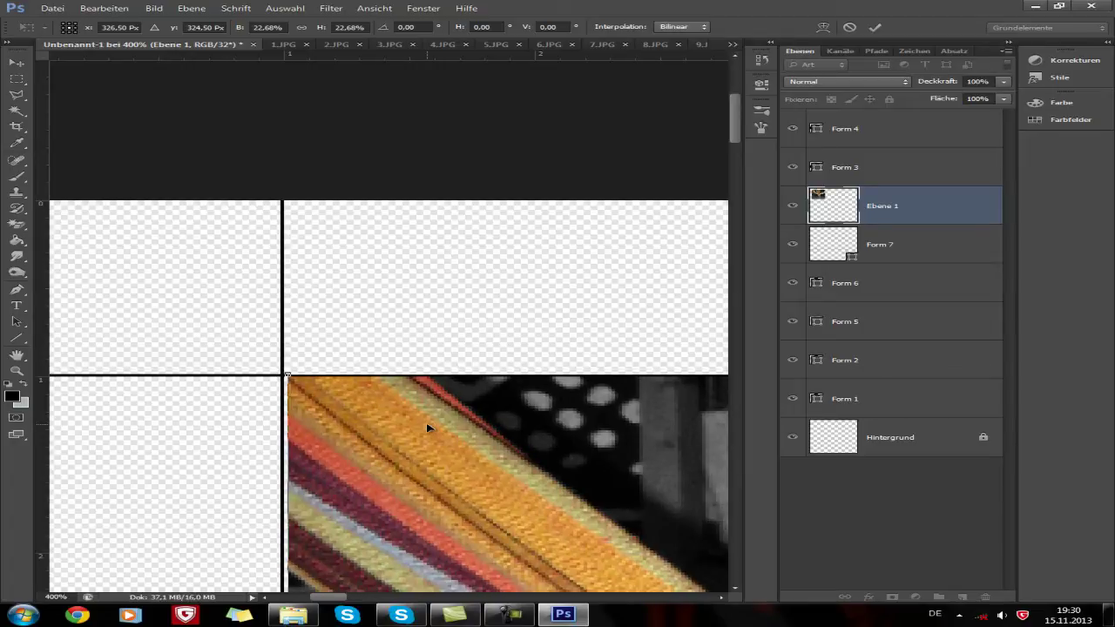
key("Down")
key("Left")
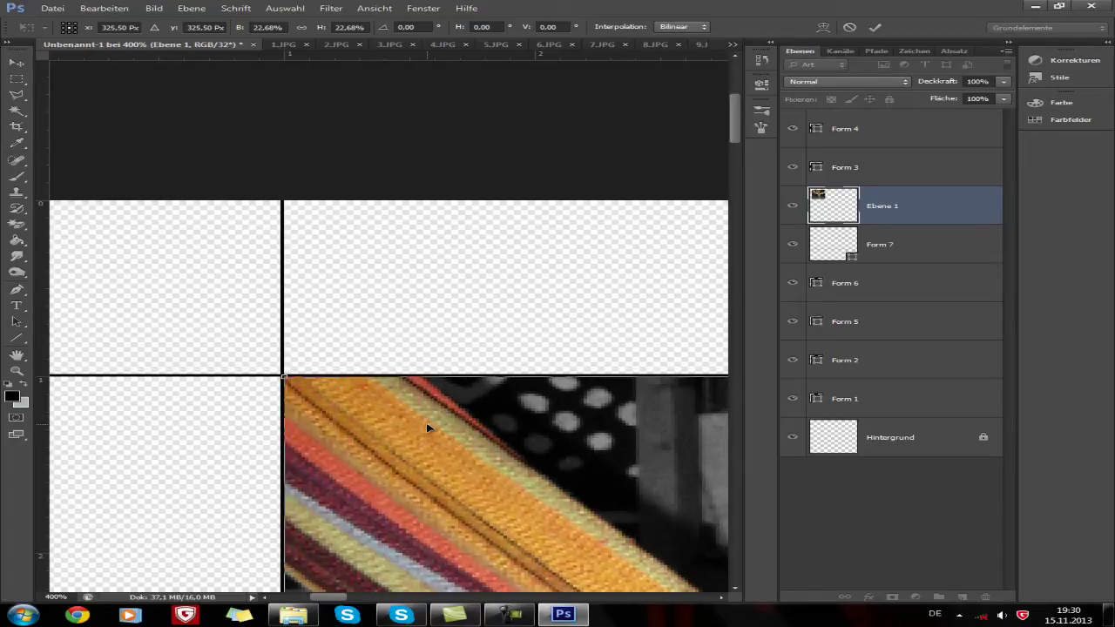
Step: Resize the bottom-right corner so the photo fits the cell at about 22.51% × 22.64%
mouse_move(632, 471)
left_mouse_down()
mouse_move(323, 333)
mouse_move(149, 331)
left_mouse_up()
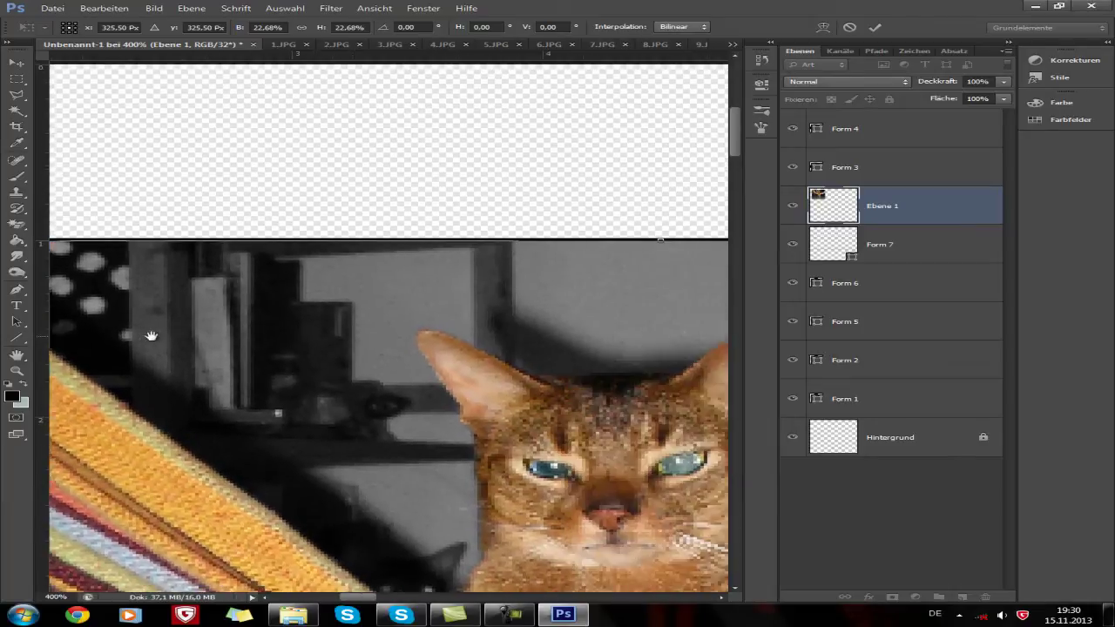
mouse_move(406, 325)
left_mouse_down()
mouse_move(480, 333)
mouse_move(436, 304)
mouse_move(468, 428)
mouse_move(528, 288)
mouse_move(533, 245)
left_mouse_up()
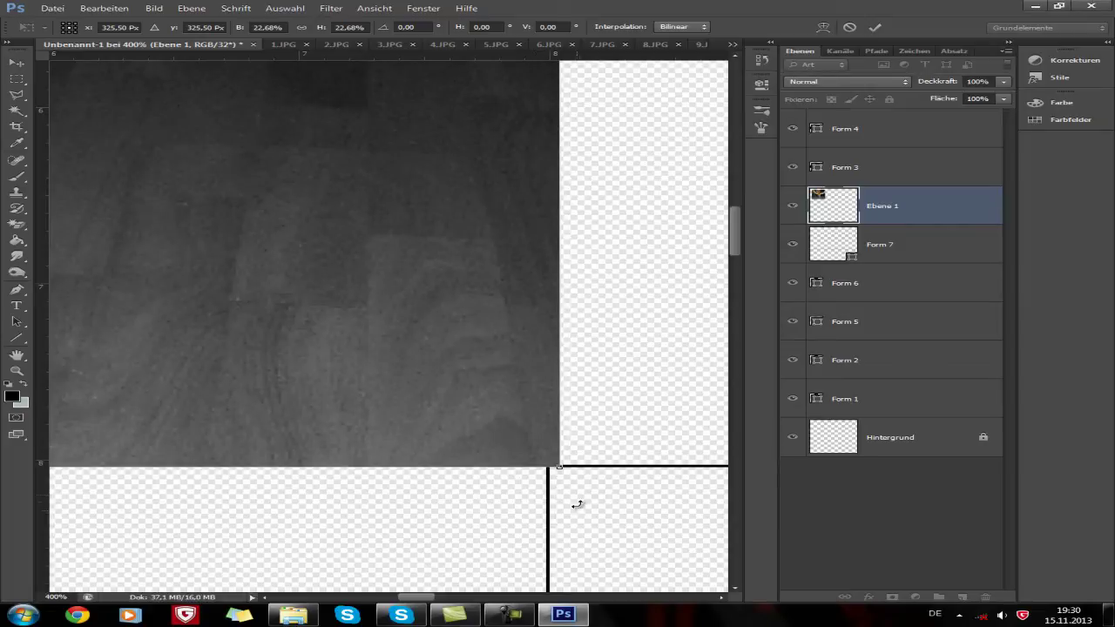
left_click_drag(559, 467, 510, 385)
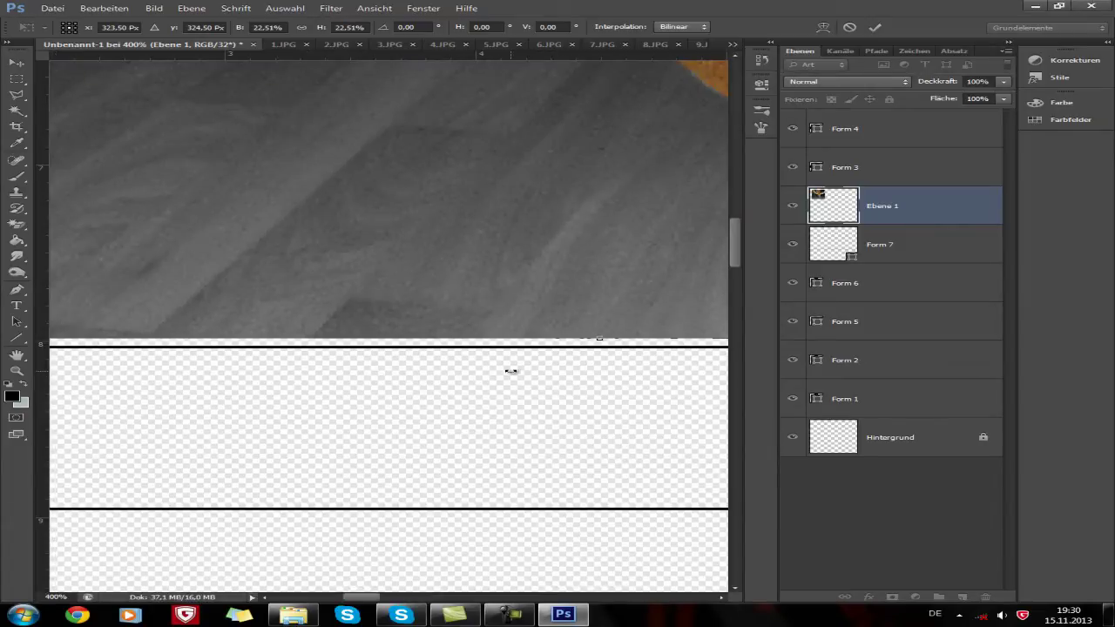
key("Down")
key("Down")
key("ctrl+minus")
key("ctrl+minus")
key("ctrl+minus")
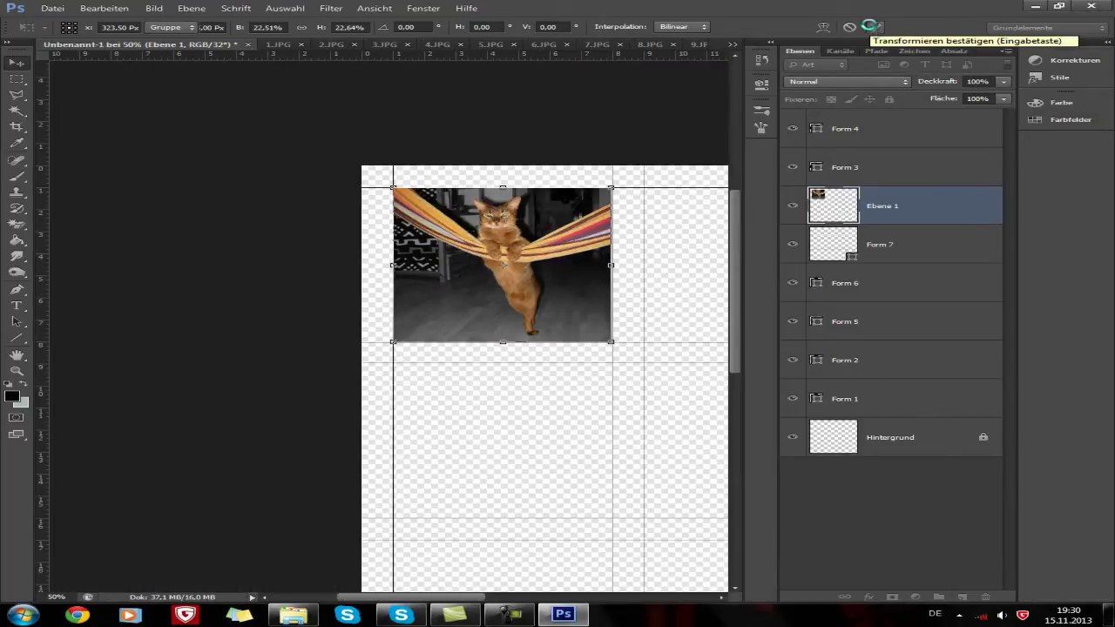
Step: Commit Ebene 1's transform and zoom in to inspect the cat photo
left_click(873, 29)
key("ctrl+plus")
key("ctrl+plus")
key("ctrl+plus")
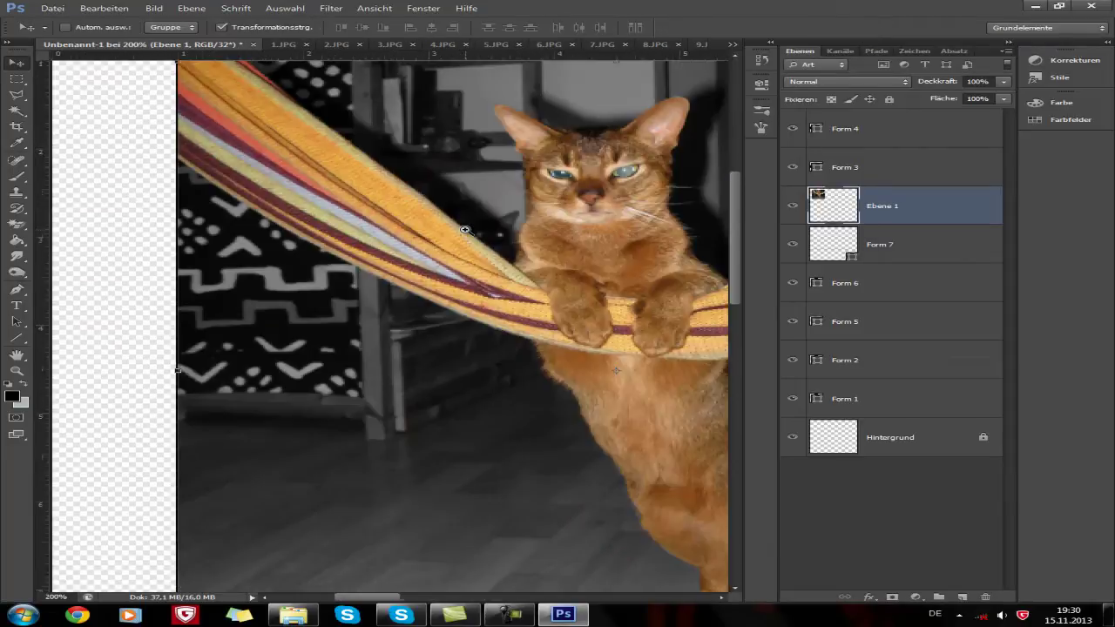
left_click_drag(630, 439, 472, 201)
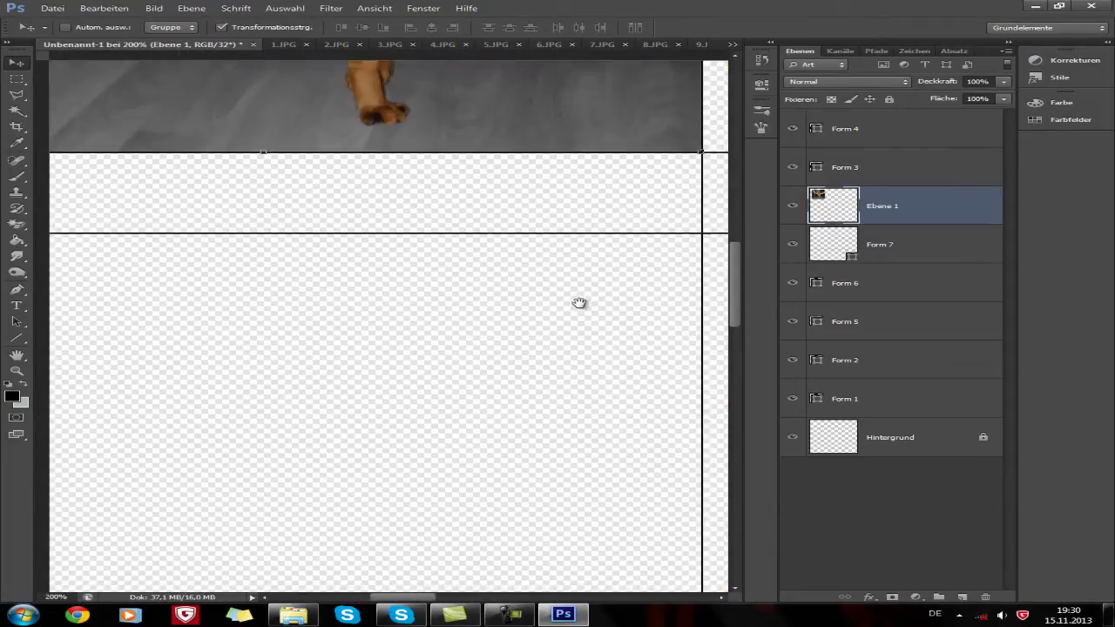
scroll(513, 283, "up", 3)
scroll(513, 283, "up", 5)
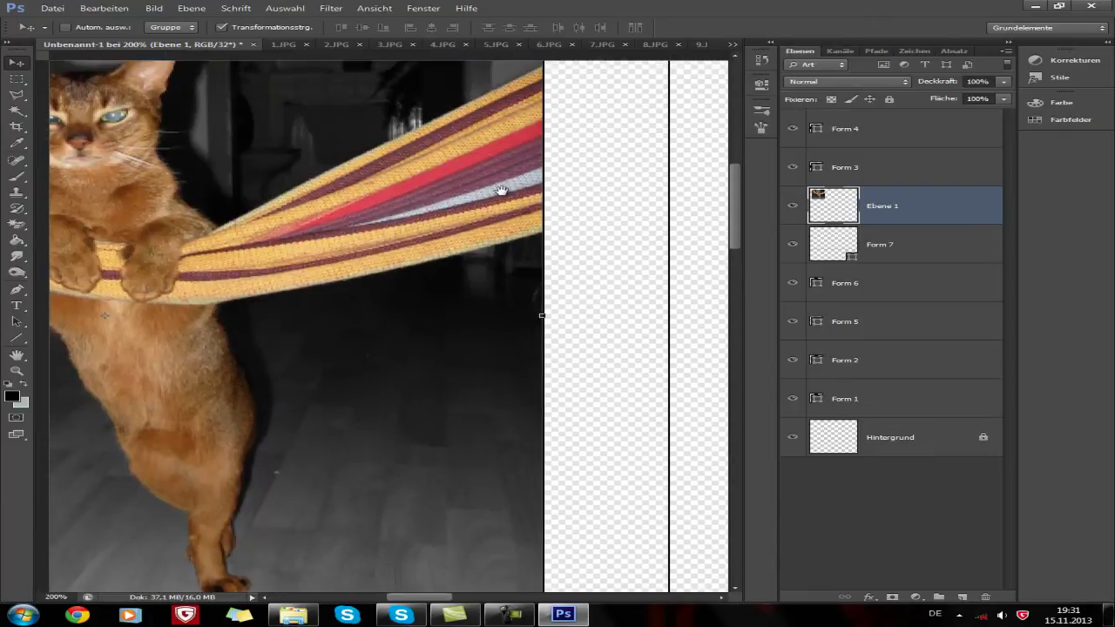
scroll(502, 311, "left", 3)
Step: Show rulers along the canvas edges and zoom back out
key("ctrl+r")
scroll(390, 279, "left", 5)
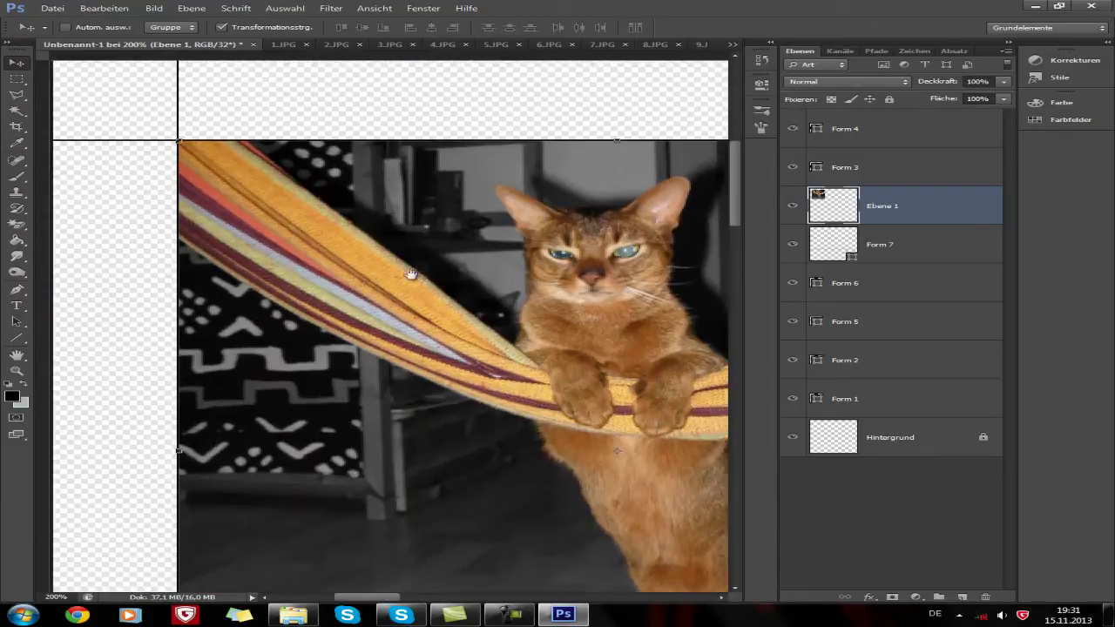
scroll(411, 273, "left", 2)
scroll(410, 274, "down", 2)
scroll(416, 217, "left", 1)
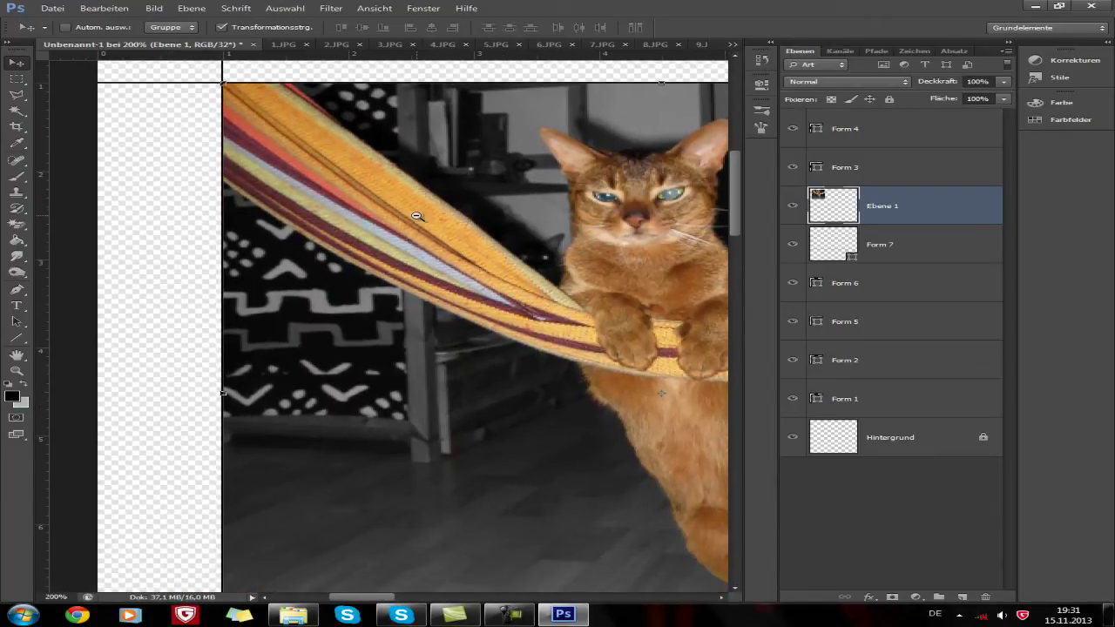
left_click(417, 216, "alt")
left_click(417, 216, "alt")
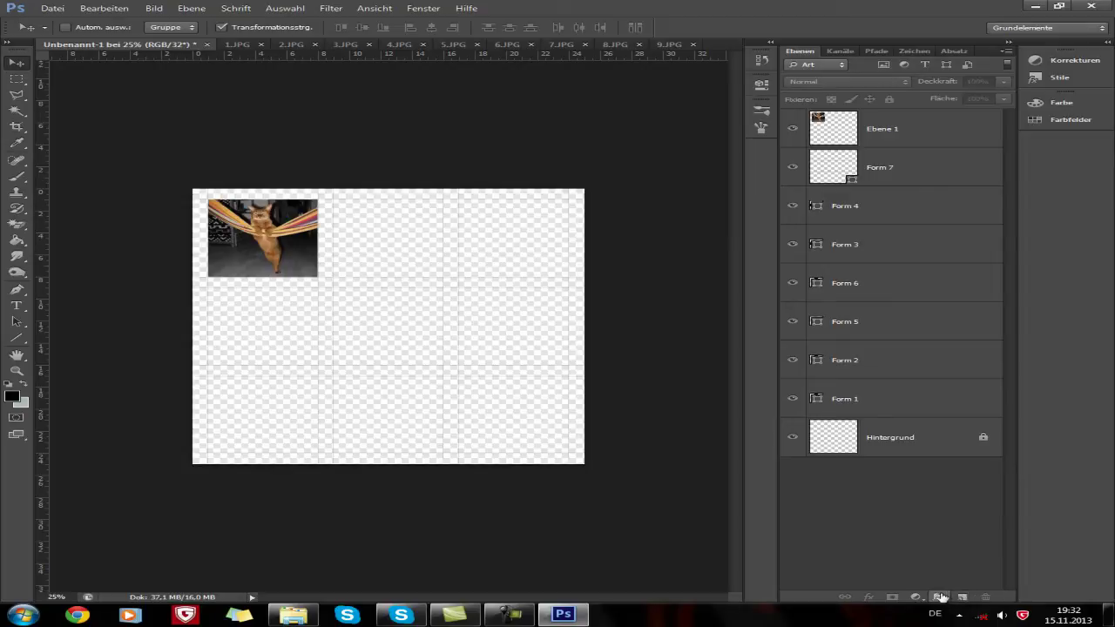
Step: Move grid-line layers Form 1–7 into a new, collapsed Gruppe 1, then show 1.JPG
left_click(937, 598)
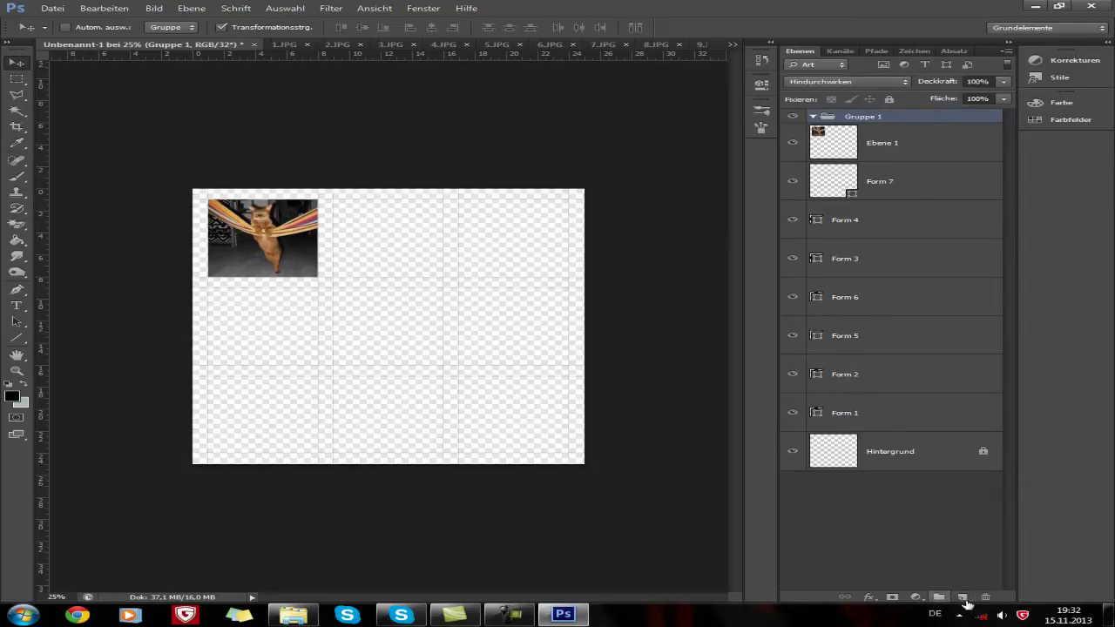
left_click(839, 220)
left_click(845, 177)
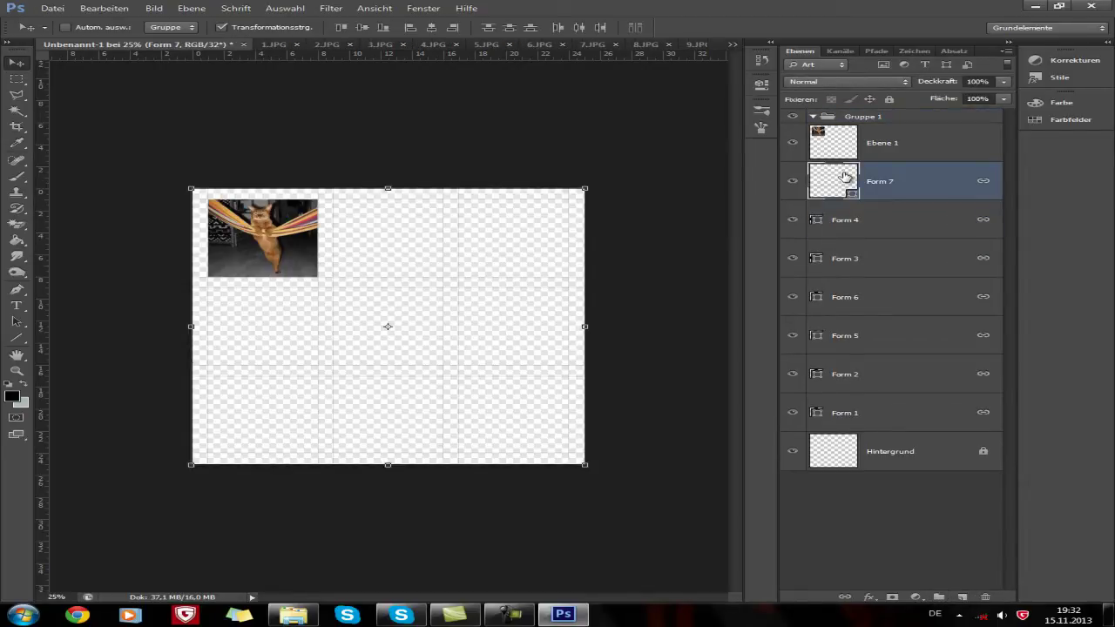
left_click(869, 413, "shift")
left_click_drag(905, 427, 878, 120)
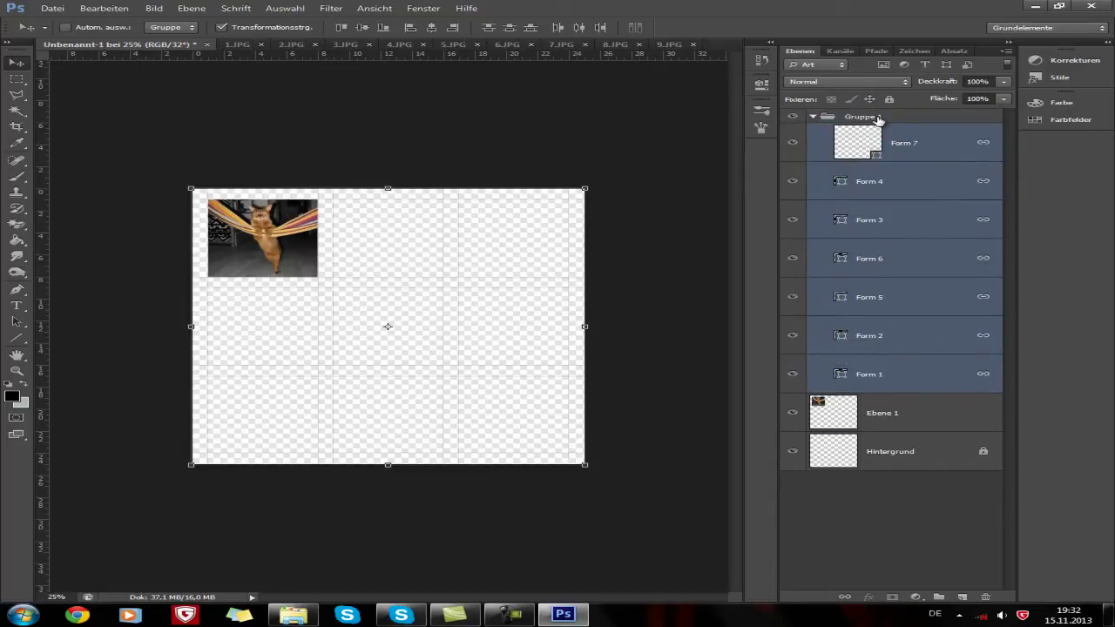
left_click(813, 117)
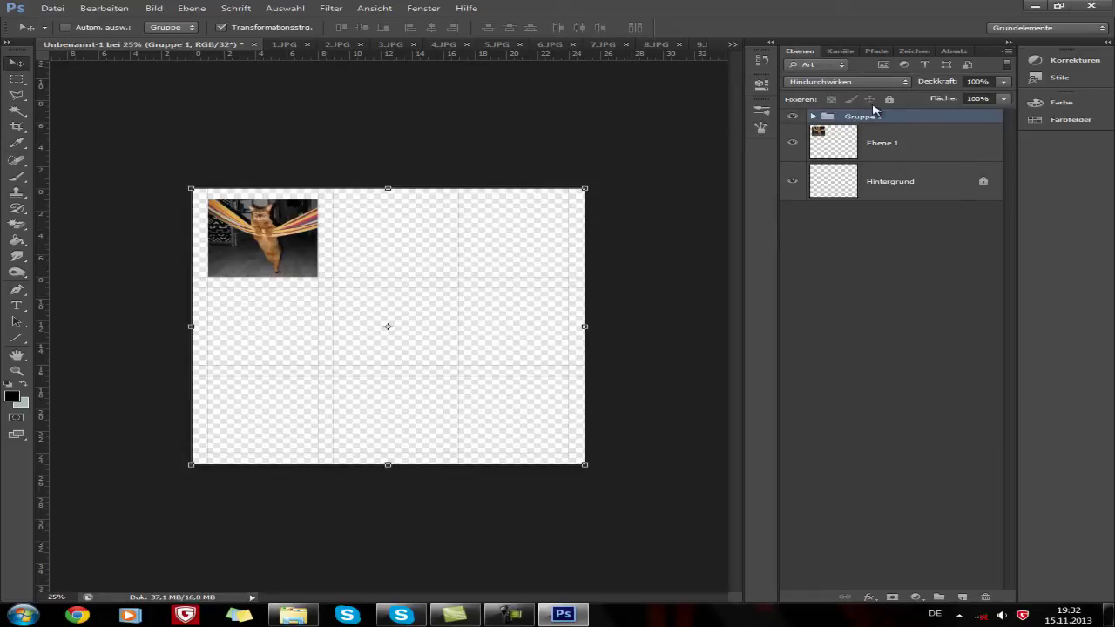
left_click(284, 45)
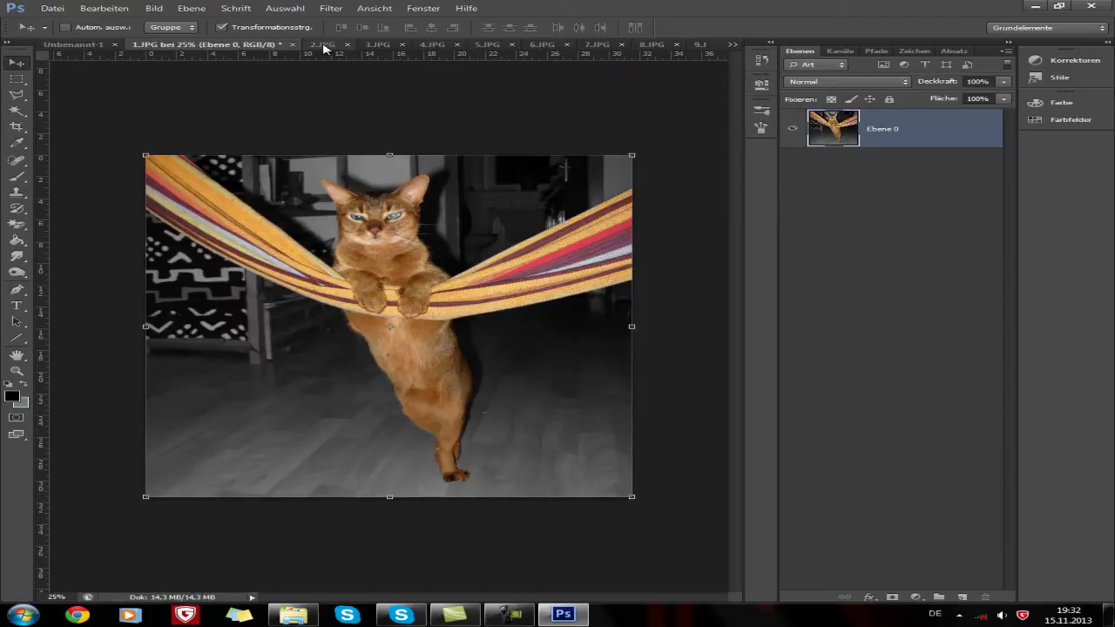
Step: Copy the cat-face close-up into the collage, accepting both warnings, and shift it right
left_click(324, 46)
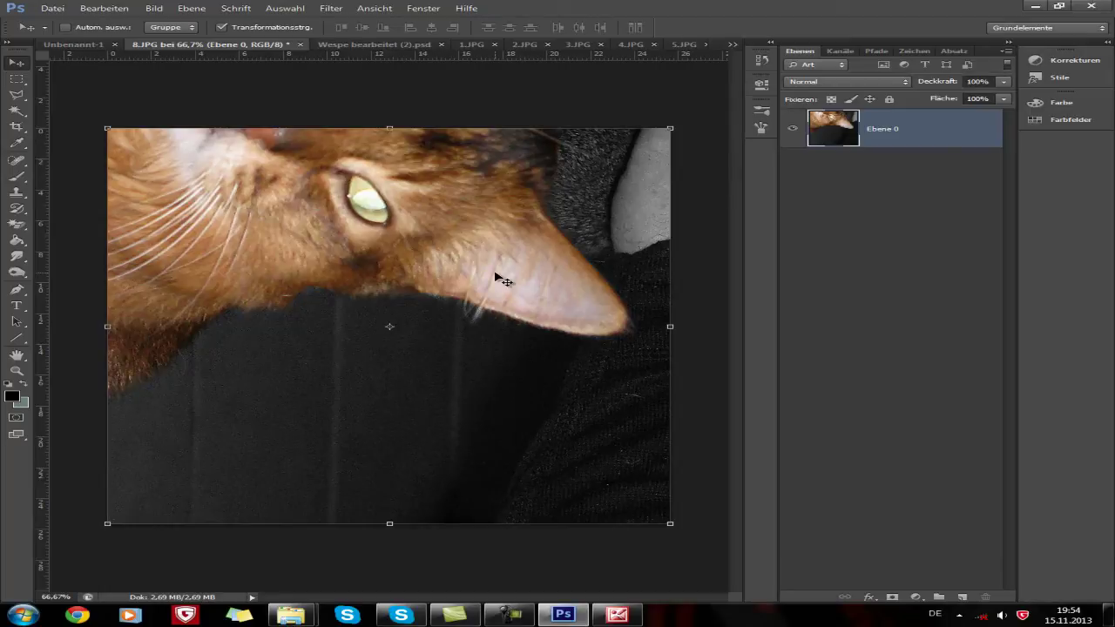
mouse_move(496, 275)
left_mouse_down()
mouse_move(73, 47)
mouse_move(319, 265)
left_mouse_up()
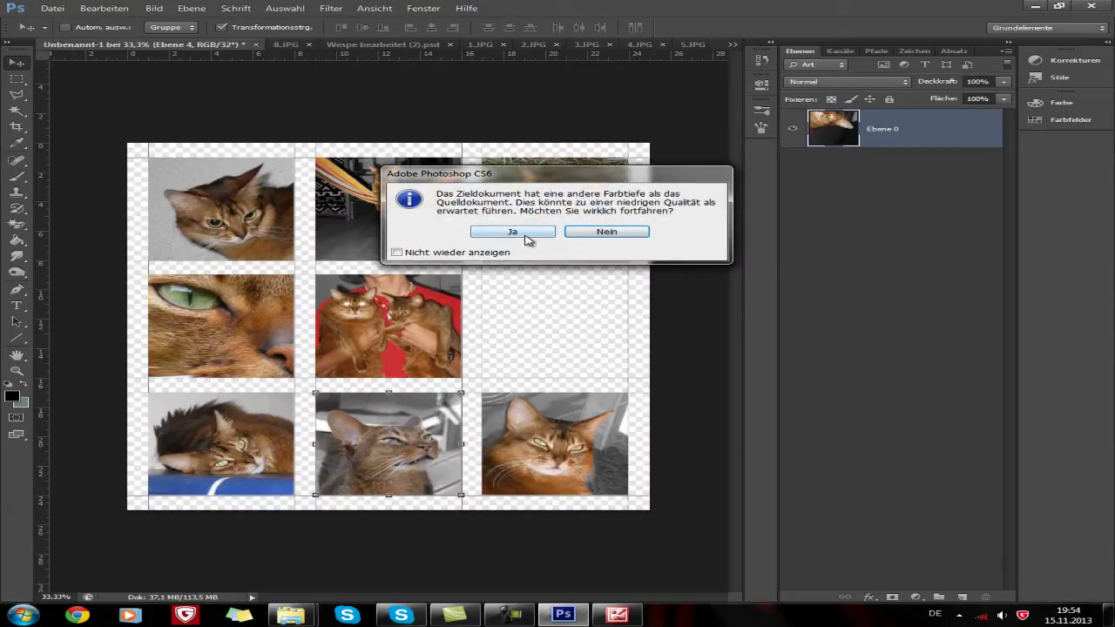
left_click(527, 234)
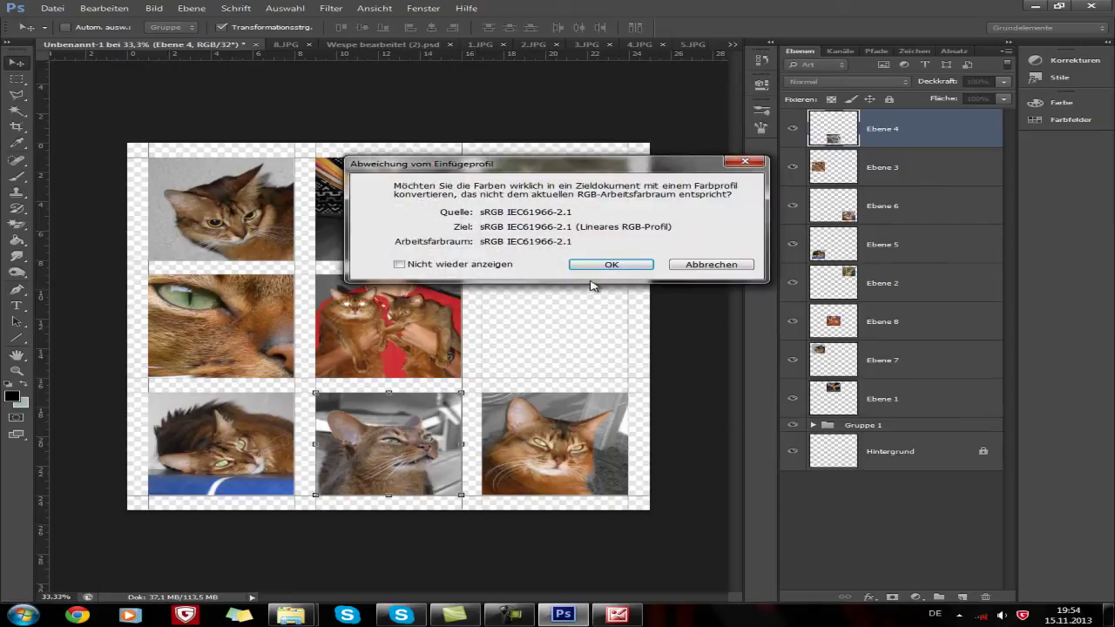
left_click(612, 265)
mouse_move(327, 340)
left_mouse_down()
mouse_move(478, 335)
mouse_move(555, 354)
left_mouse_up()
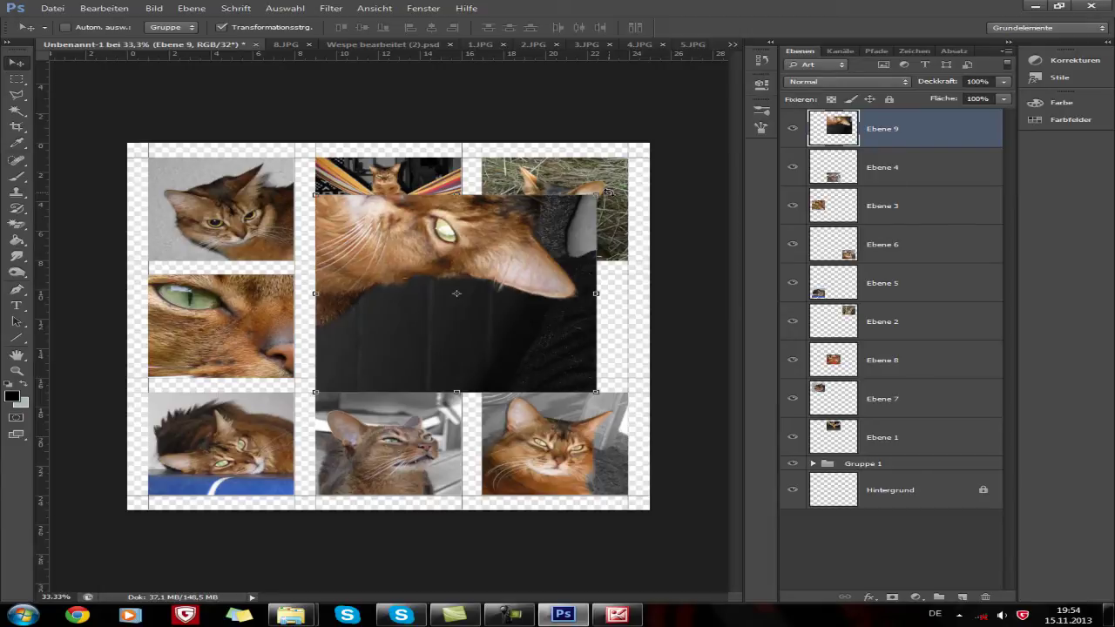
Step: Rotate Ebene 9 a quarter turn, fit it to the middle-right cell, and apply
mouse_move(608, 191)
left_mouse_down()
mouse_move(570, 171)
mouse_move(358, 146)
mouse_move(328, 177)
mouse_move(481, 380)
left_mouse_up()
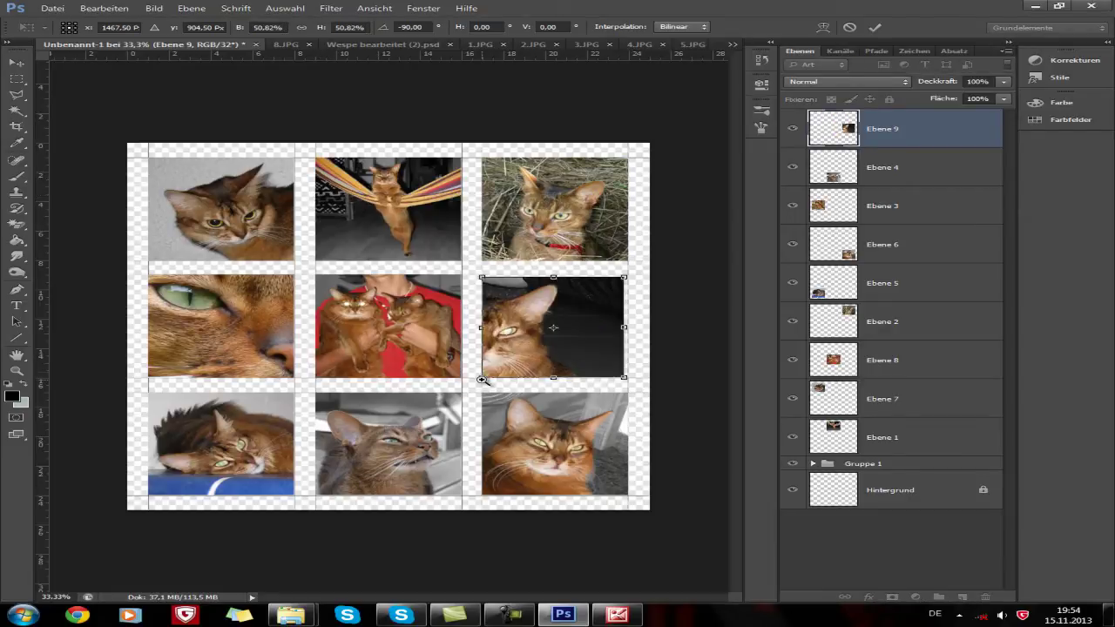
left_click(481, 379, "ctrl")
left_click(482, 380, "ctrl")
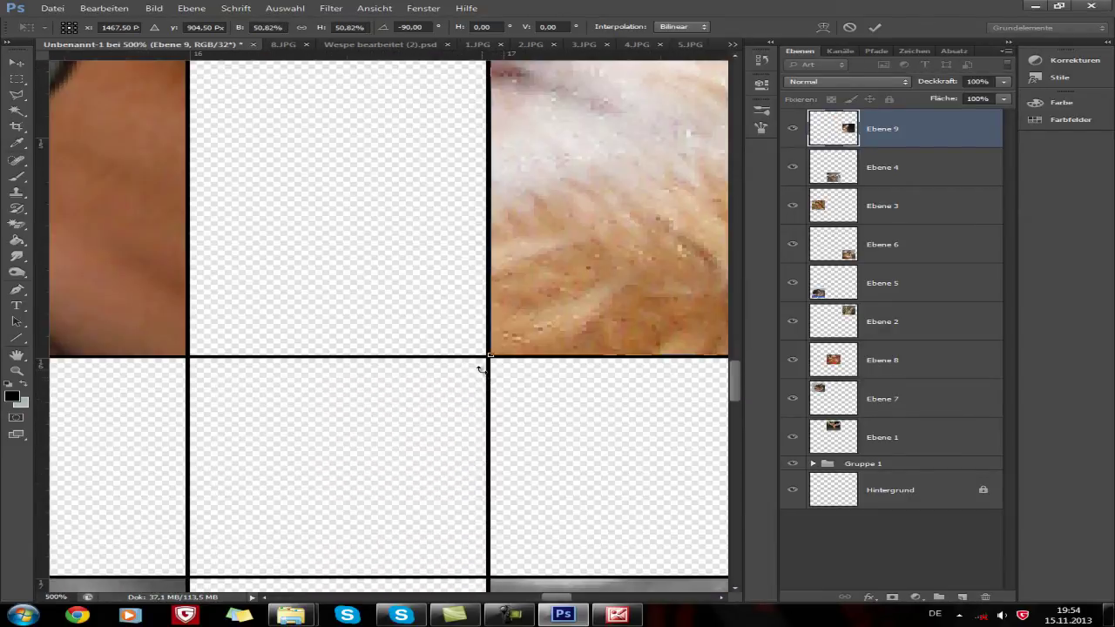
left_click(482, 380, "ctrl")
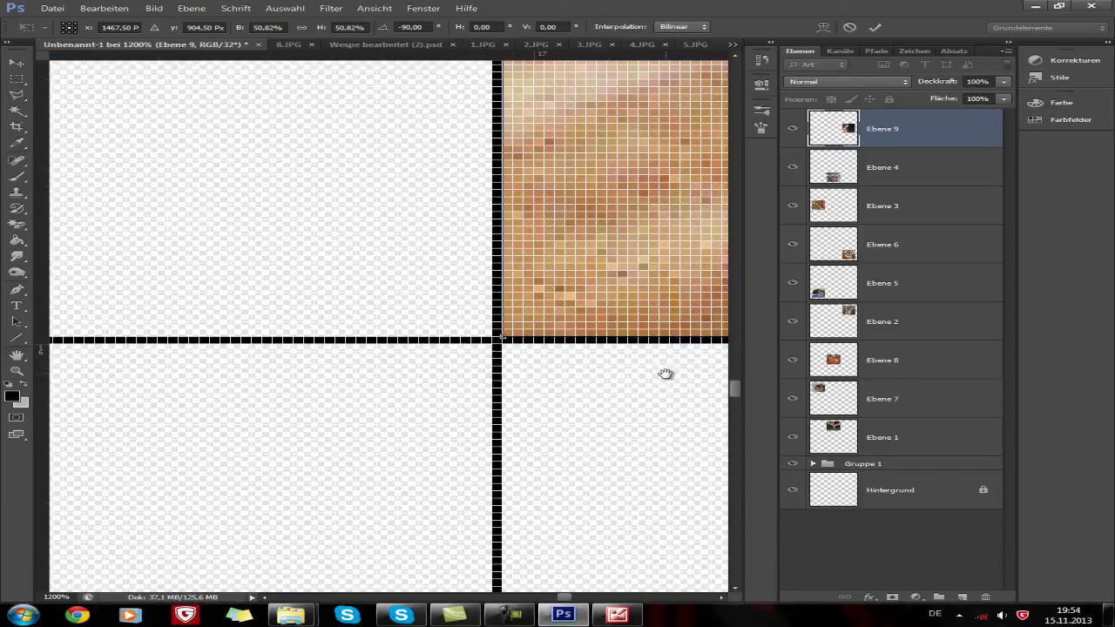
mouse_move(665, 373)
left_mouse_down()
mouse_move(468, 385)
mouse_move(92, 378)
left_mouse_up()
mouse_move(217, 368)
left_mouse_down()
mouse_move(460, 366)
mouse_move(448, 473)
mouse_move(391, 241)
mouse_move(425, 259)
mouse_move(425, 450)
mouse_move(413, 189)
mouse_move(398, 166)
mouse_move(380, 225)
mouse_move(540, 80)
left_mouse_up()
left_click_drag(406, 424, 512, 357)
key("Return")
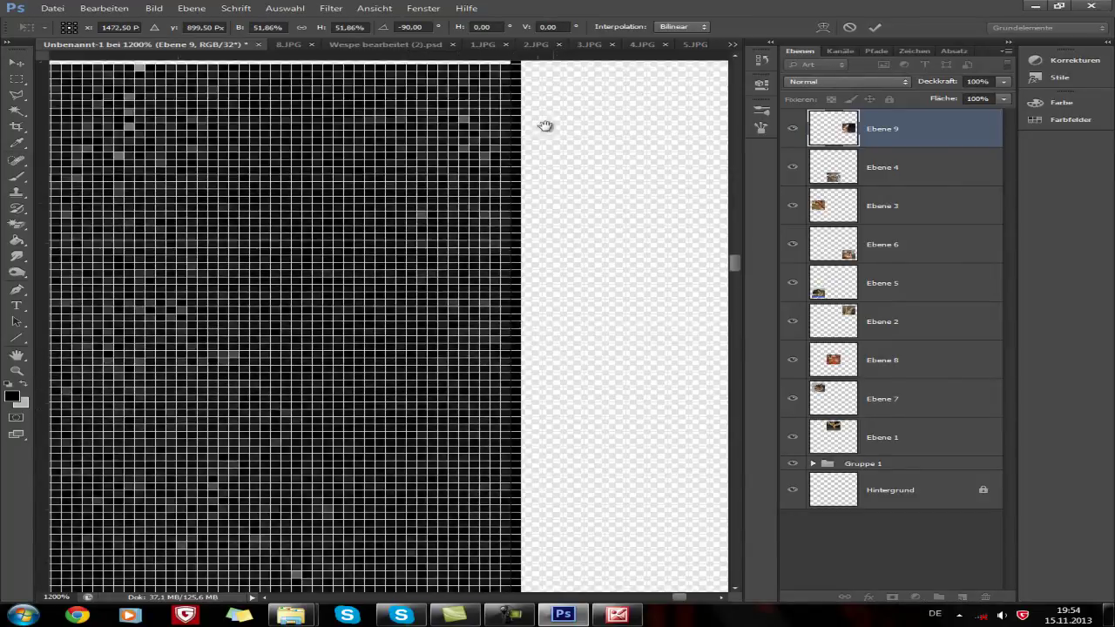
scroll(523, 105, "down", 15)
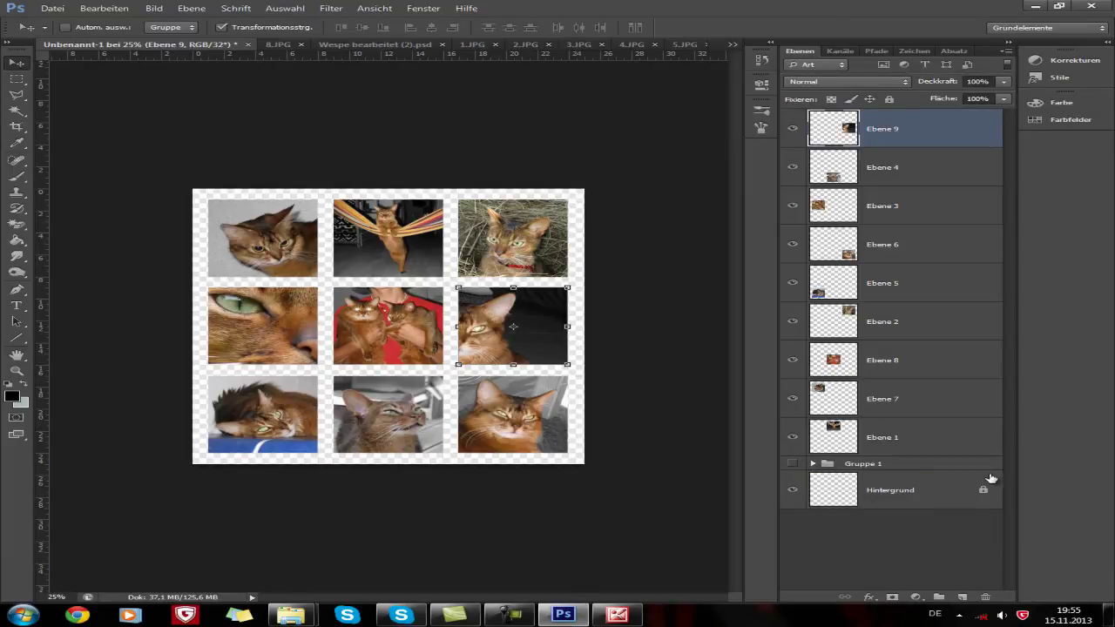
Step: Unlock the Hintergrund layer and draw a rectangle covering the whole canvas
left_click_drag(983, 494, 989, 592)
left_click(930, 498)
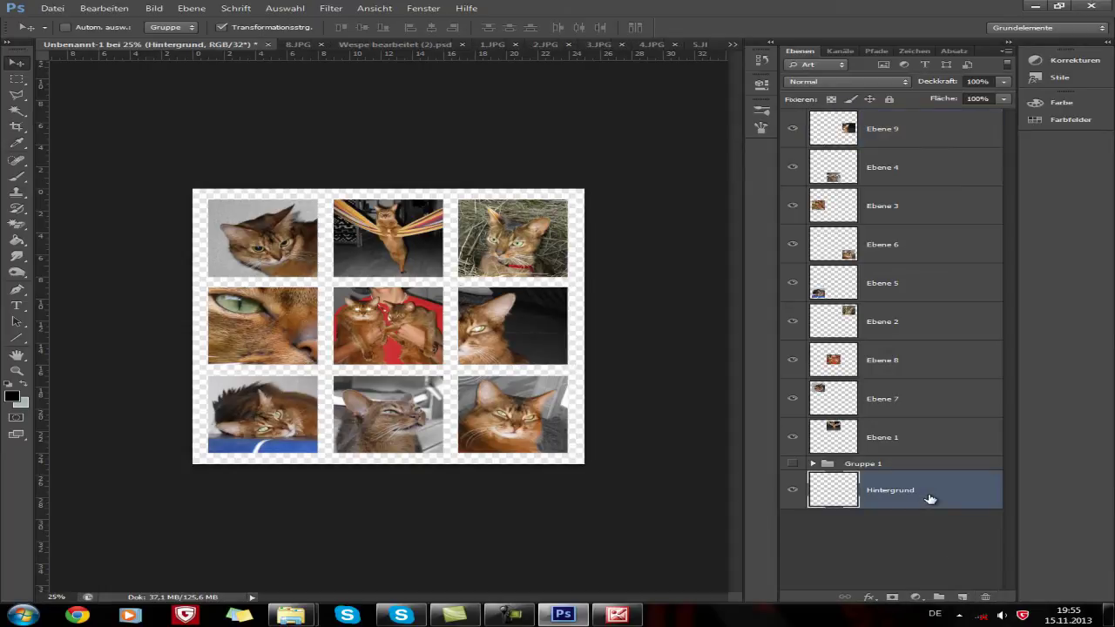
left_click_drag(986, 546, 982, 596)
left_click(17, 338)
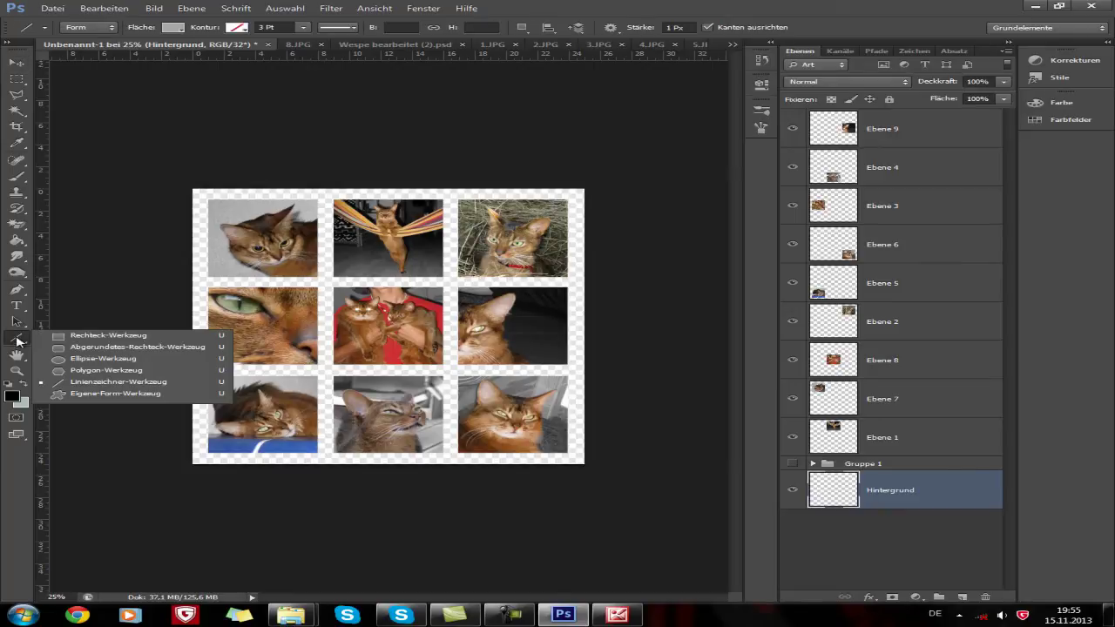
left_click(67, 336)
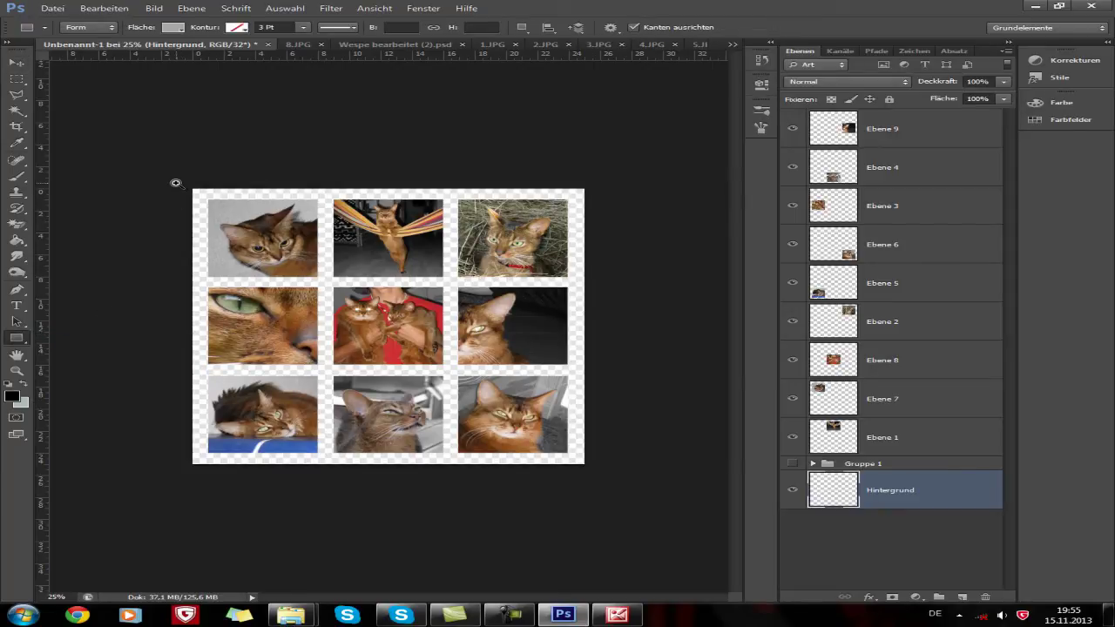
scroll(175, 183, "up", 3)
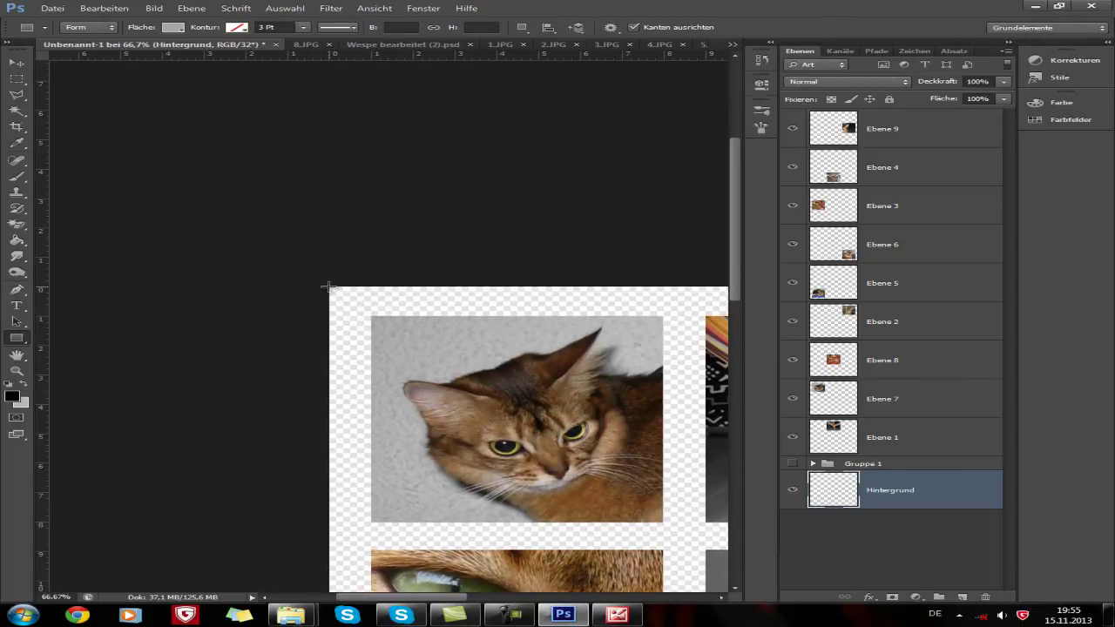
mouse_move(330, 286)
left_mouse_down()
mouse_move(769, 620)
mouse_move(311, 167)
left_mouse_up()
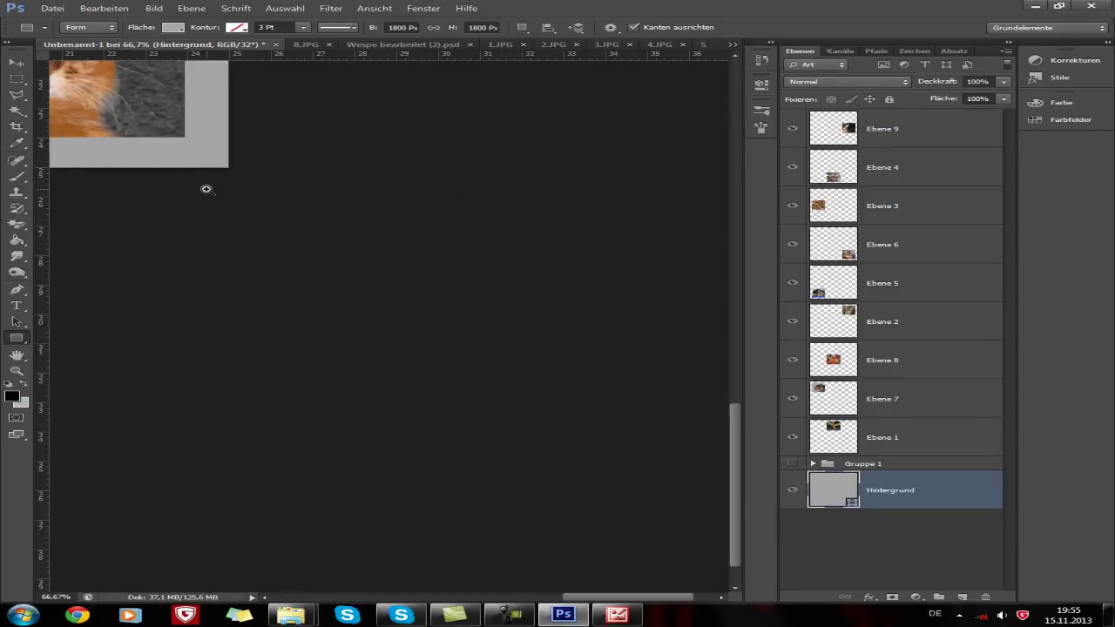
Step: Fill the rectangle with black, then return to the Move tool with Ebene 1 selected
key("ctrl+minus")
key("ctrl+minus")
key("ctrl+minus")
key("ctrl+minus")
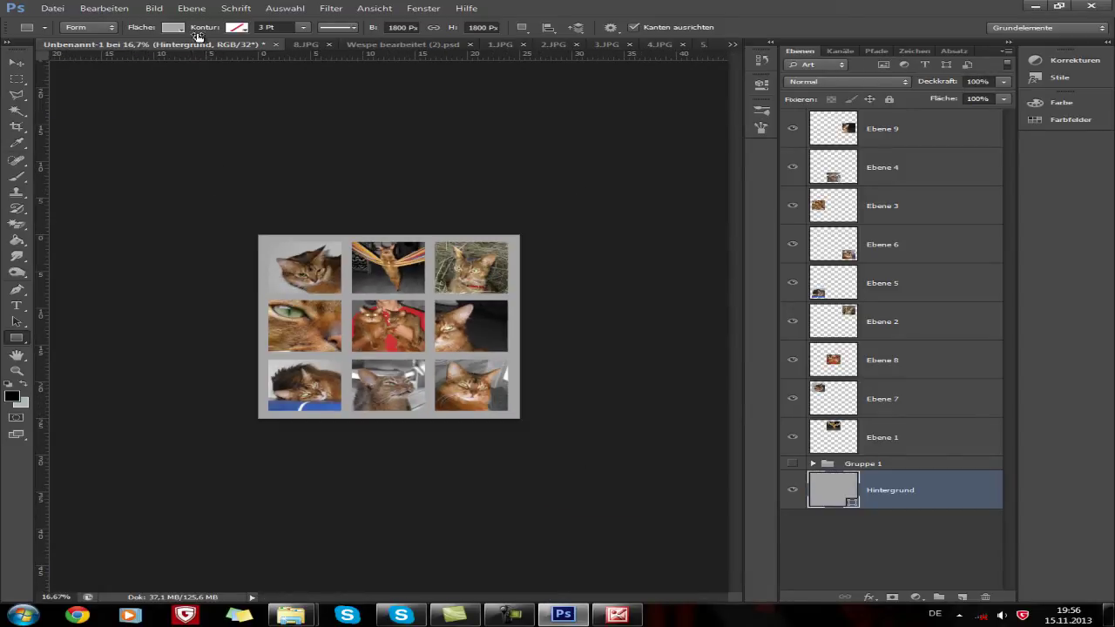
left_click(175, 28)
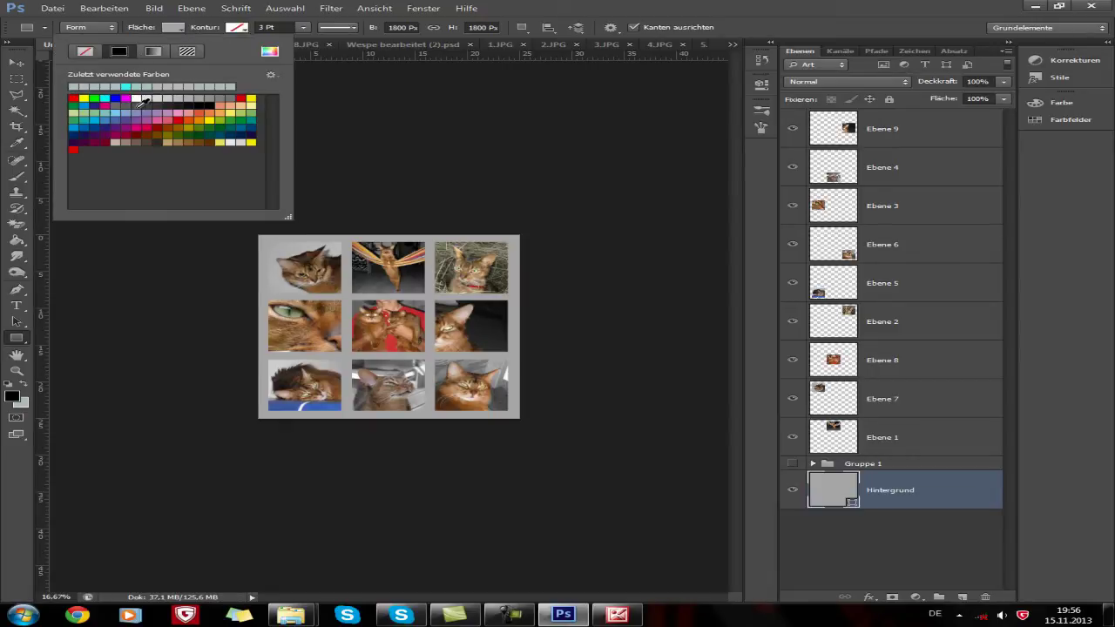
left_click(207, 101)
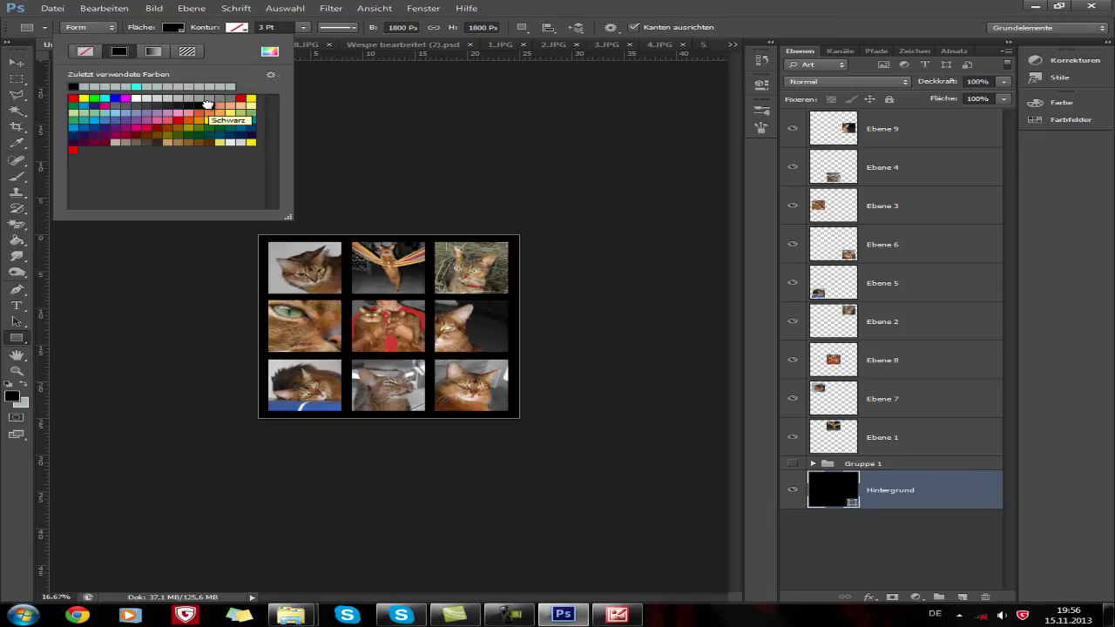
key("Escape")
key("v")
key("ctrl+plus")
key("ctrl+plus")
left_click(947, 435)
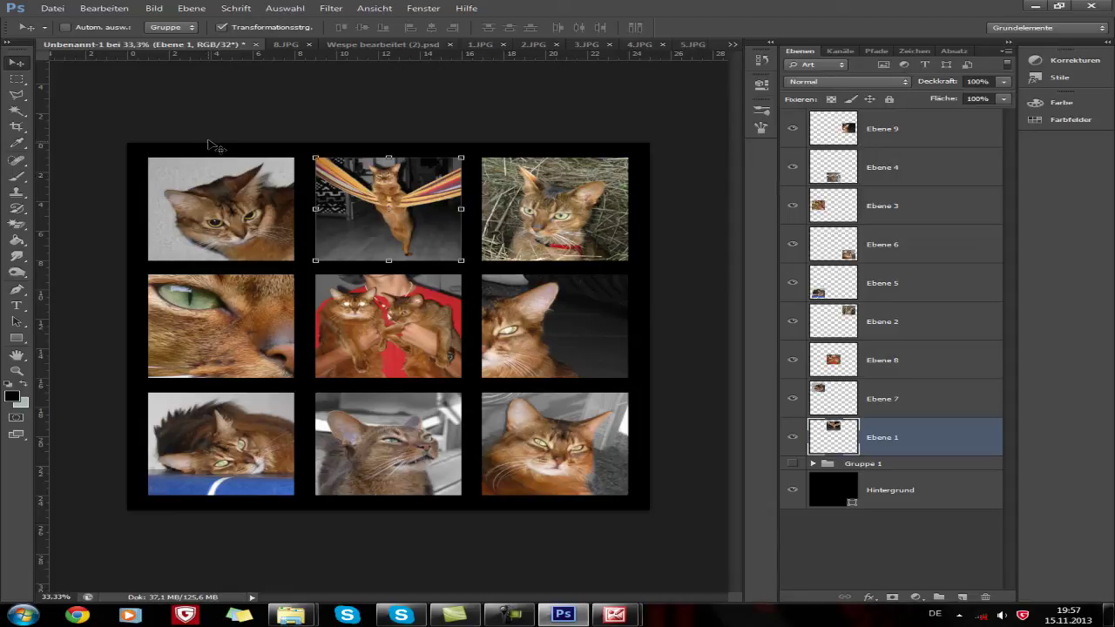
Step: Start Save As in Photoshop PSD format with the Desktop as location
left_click(66, 14)
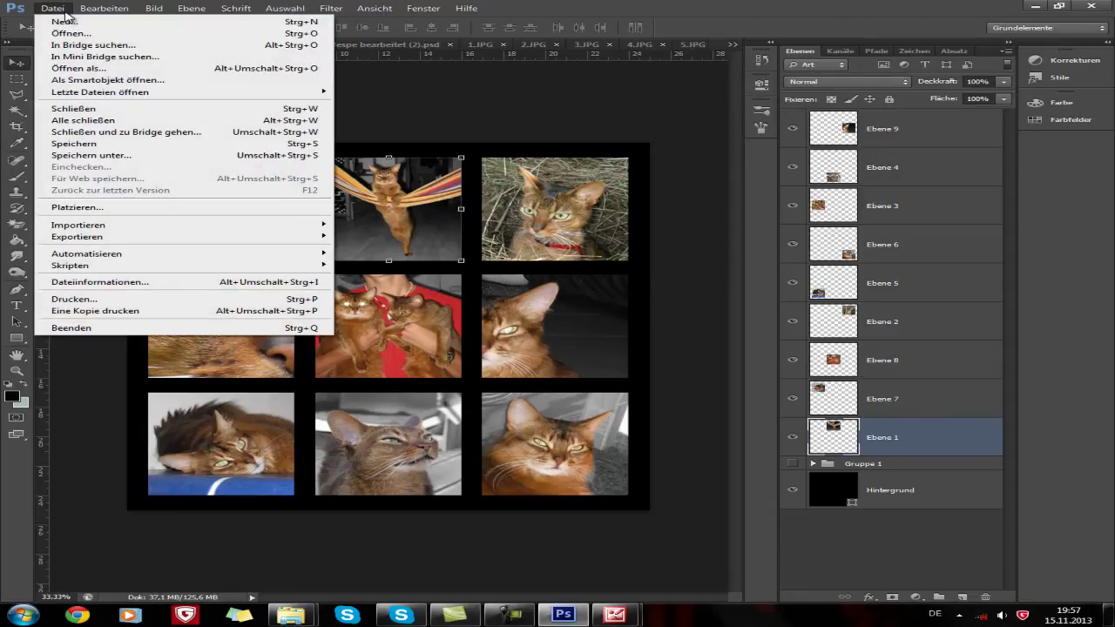
left_click(110, 156)
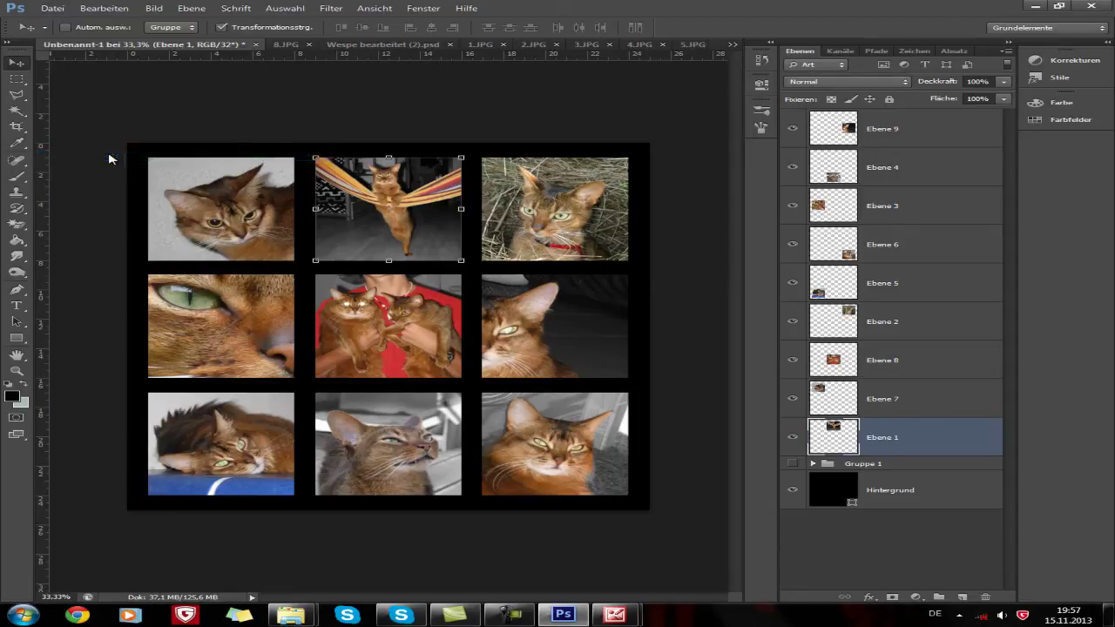
left_click(426, 367)
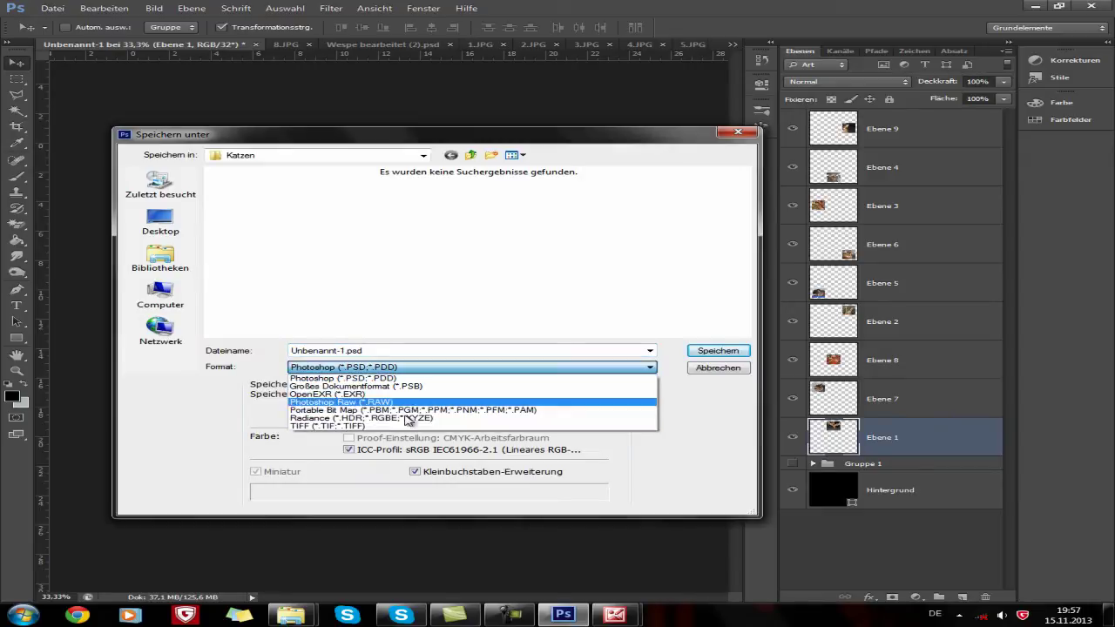
left_click(433, 379)
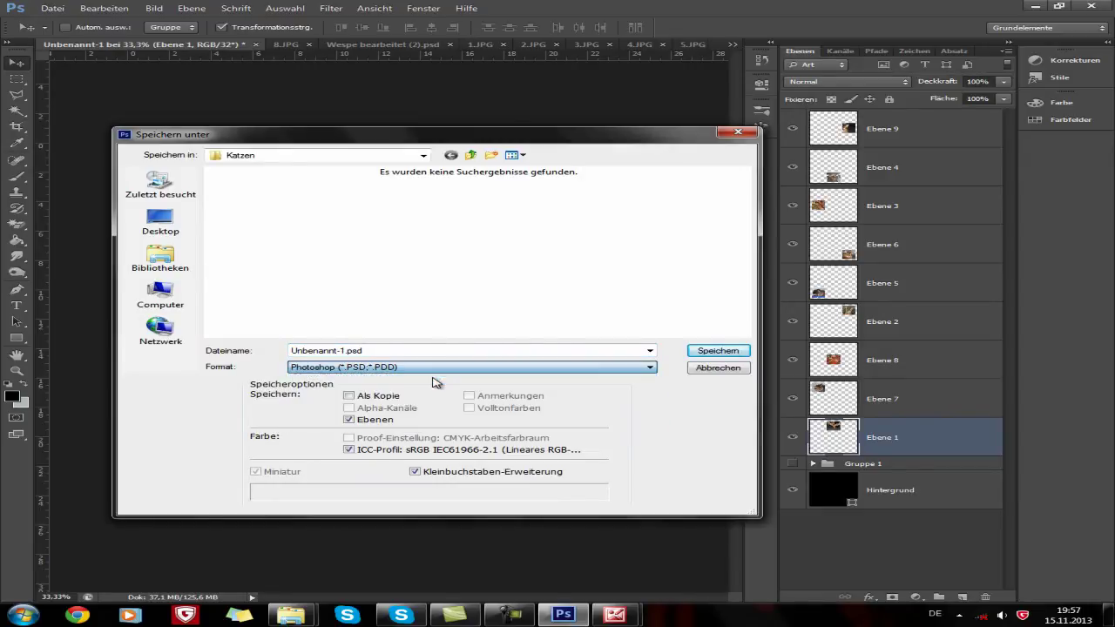
left_click(179, 228)
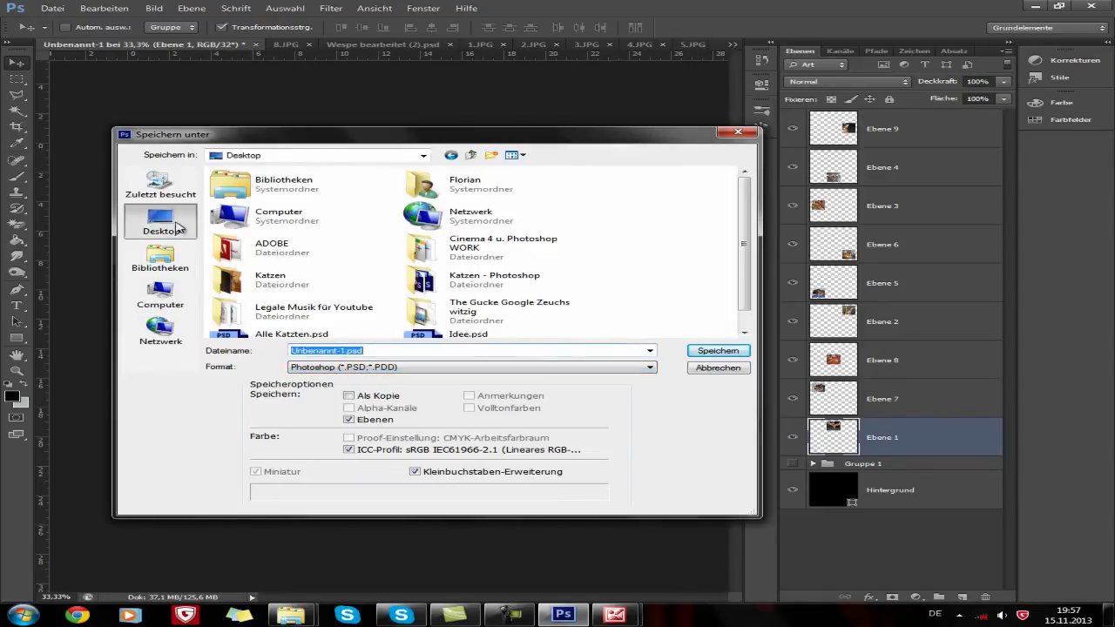
Step: Name the file Tutorial.psd and save it with maximised compatibility
left_click(345, 351)
left_click_drag(343, 349, 279, 347)
key("BackSpace")
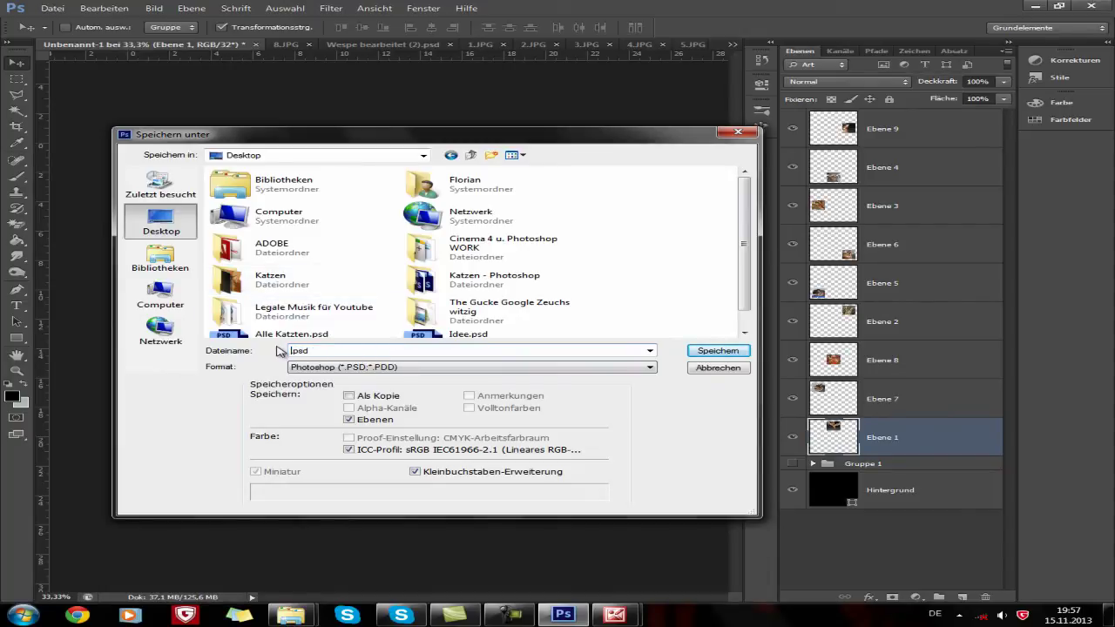
type("Tutorial")
key("Return")
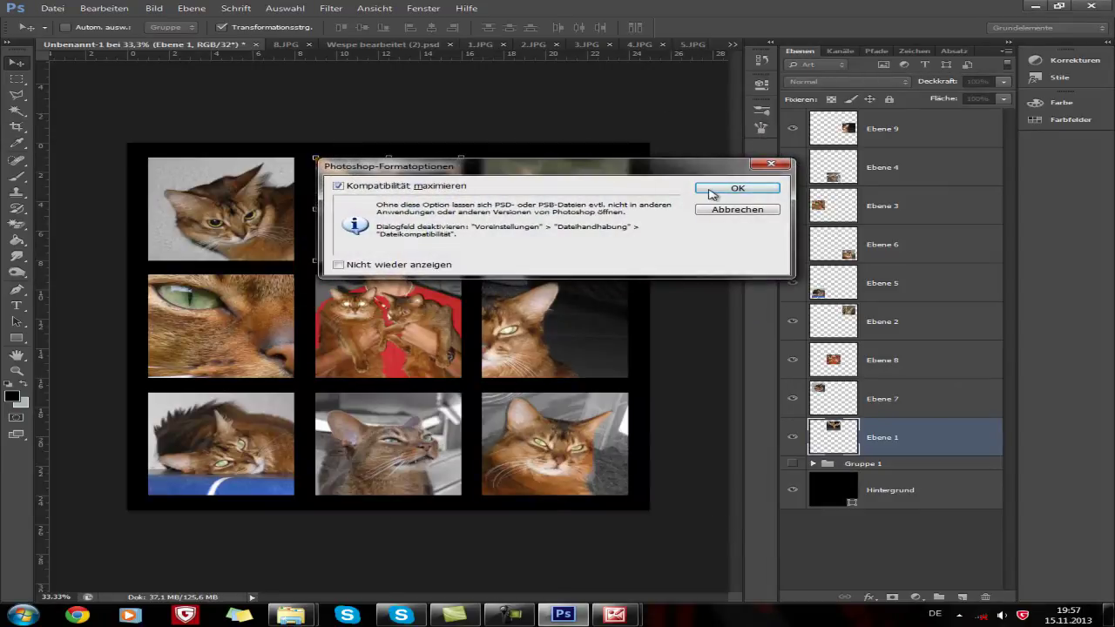
left_click(711, 188)
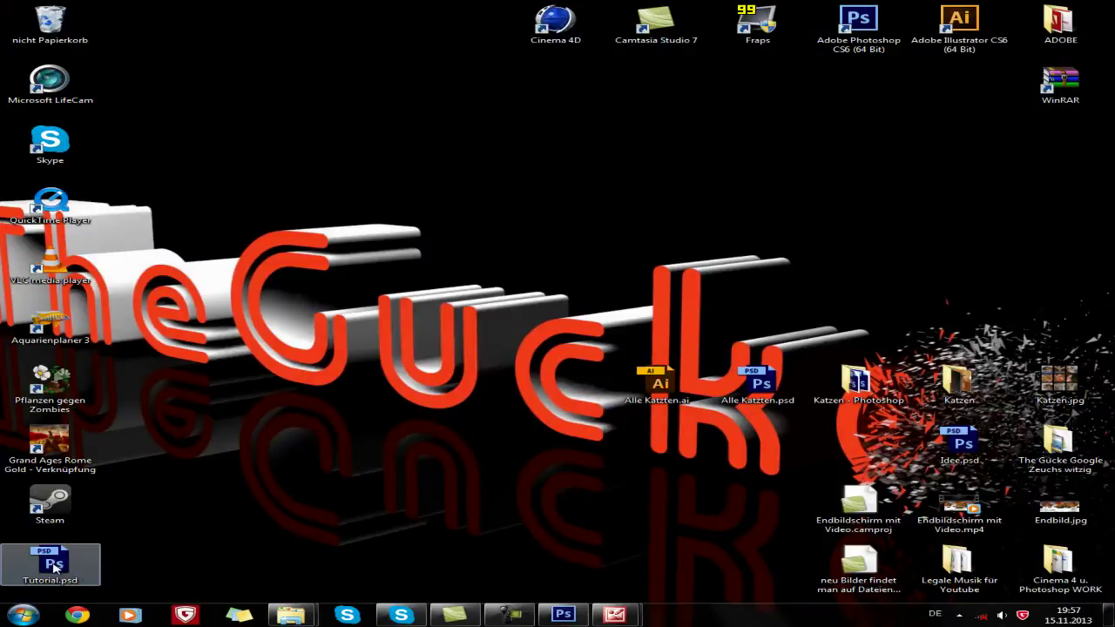
Step: Close Picture Manager and show Tutorial.psd's Öffnen mit list of programs on the desktop
left_click_drag(50, 562, 459, 446)
mouse_move(614, 615)
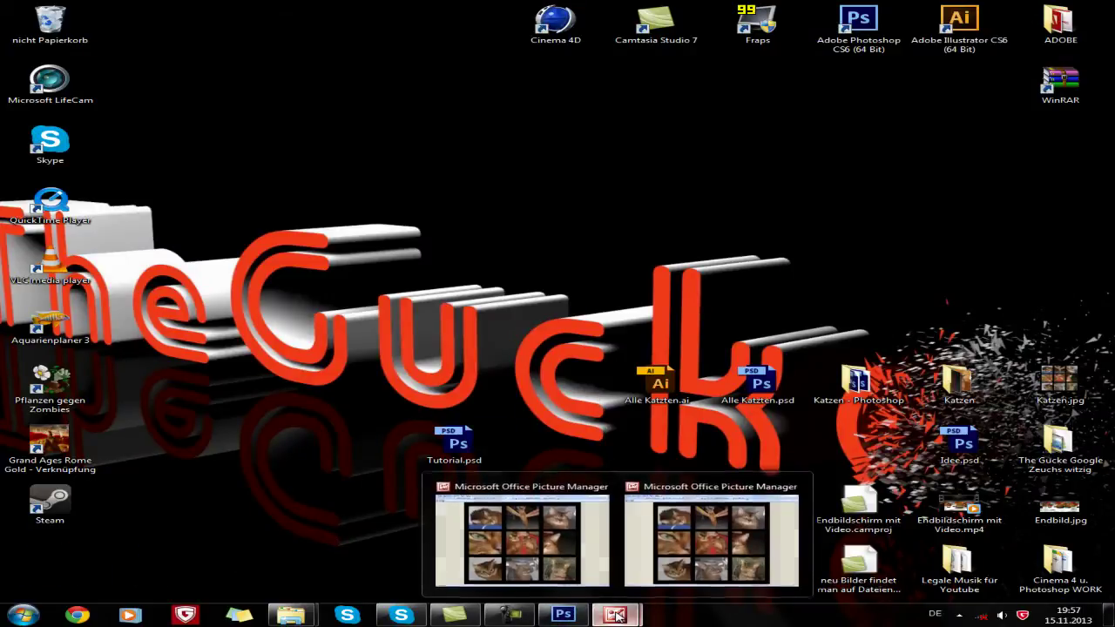
left_click(749, 531)
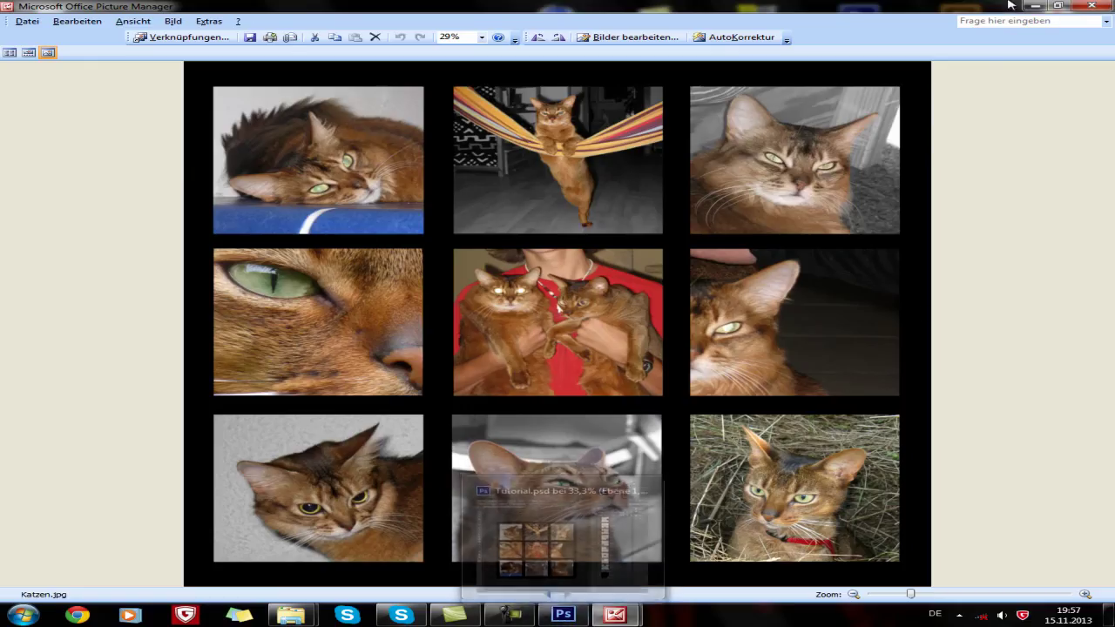
left_click(1091, 6)
right_click(467, 454)
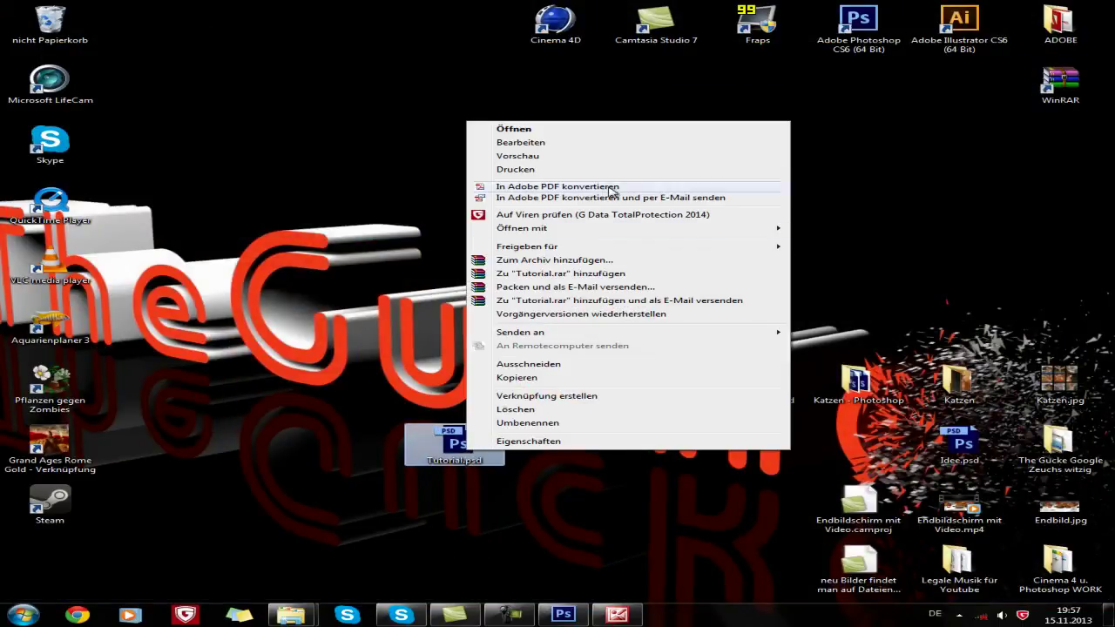
mouse_move(522, 227)
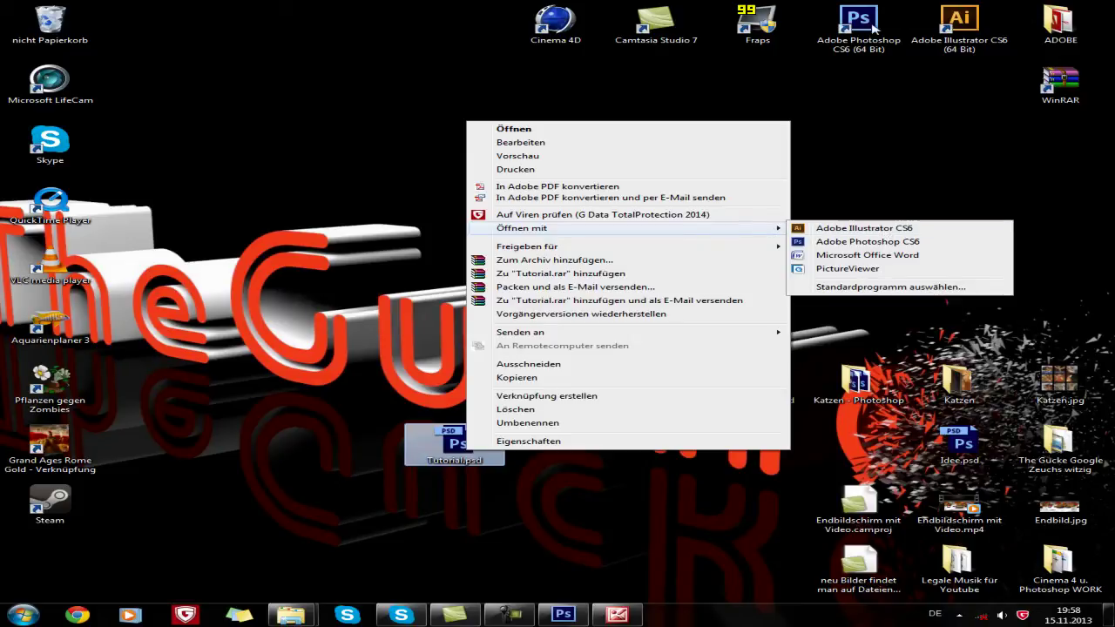
Step: Open Tutorial.psd in Illustrator CS6 and save it to the desktop as Tutorial.ai in Illustrator format
left_click(843, 229)
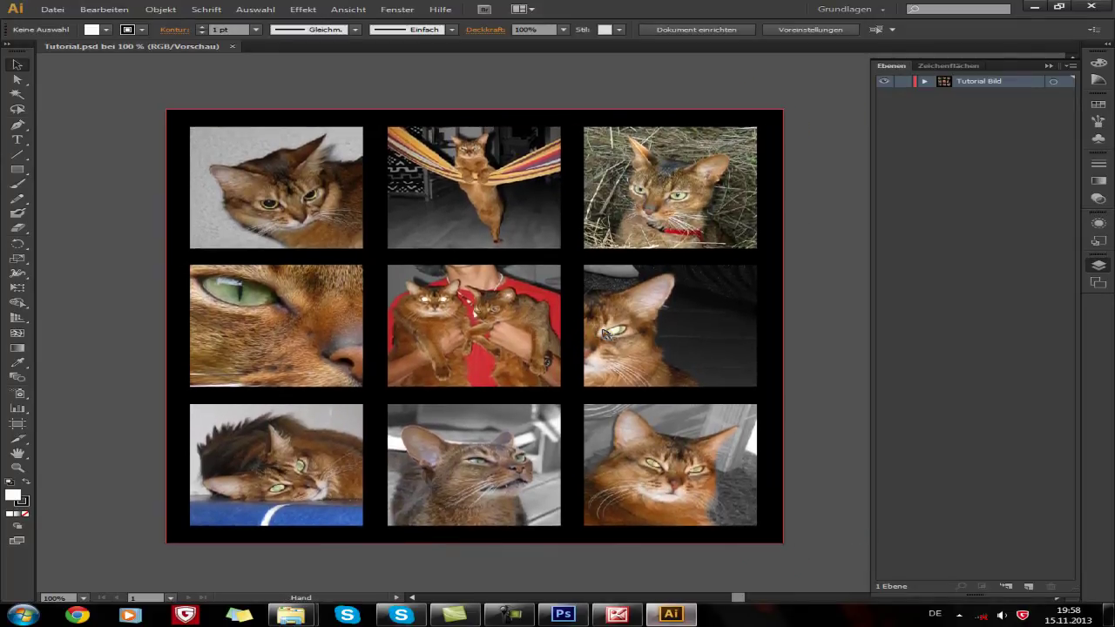
left_click(52, 10)
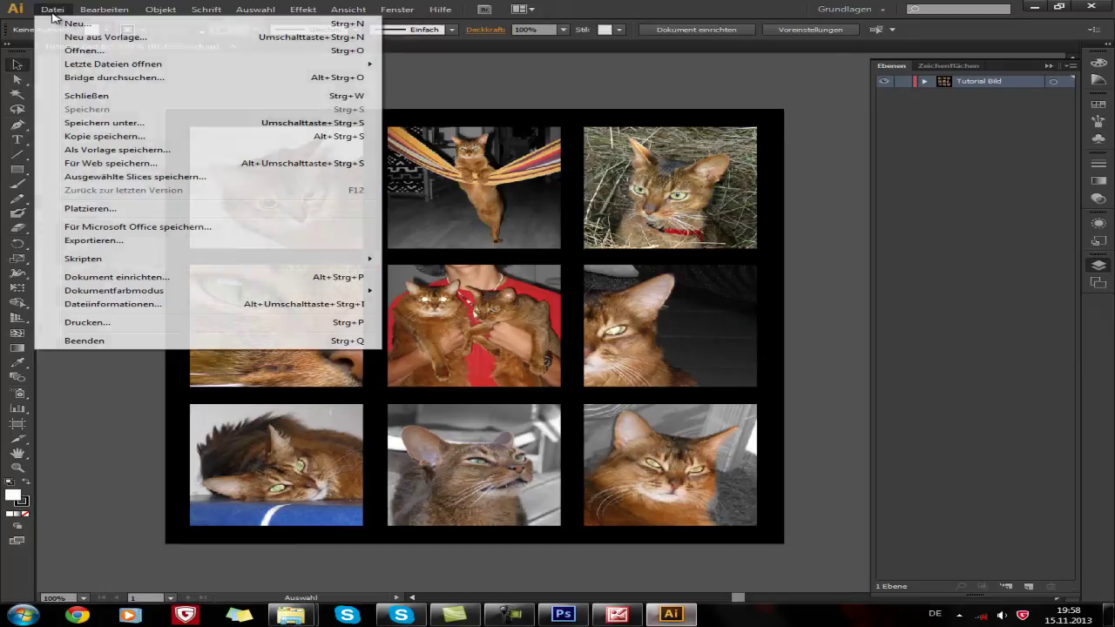
left_click(95, 123)
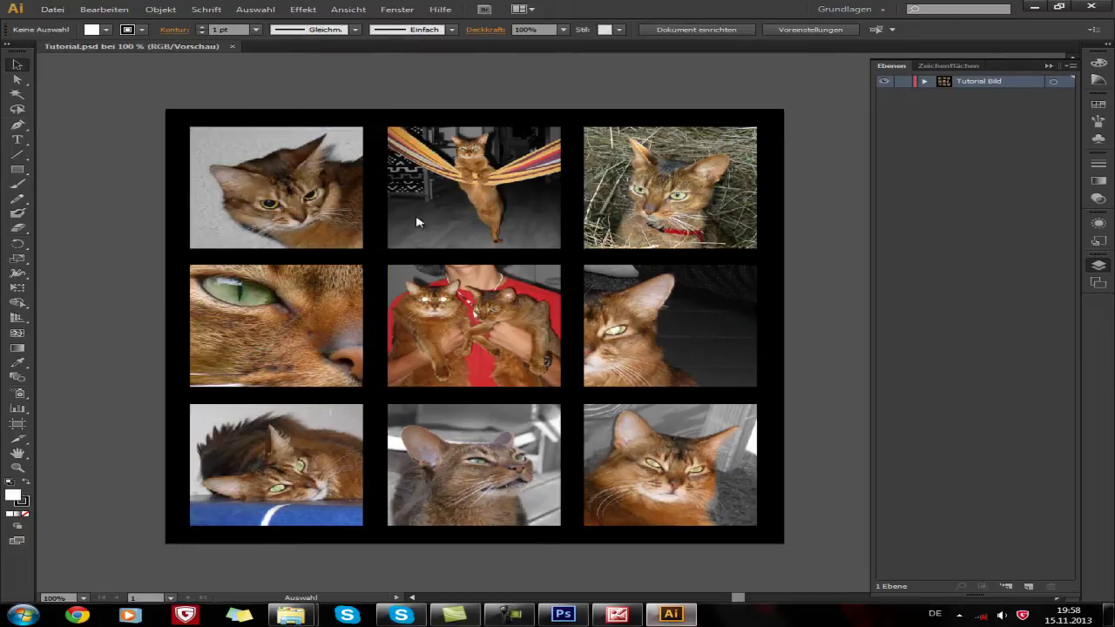
left_click(373, 310)
left_click(213, 309)
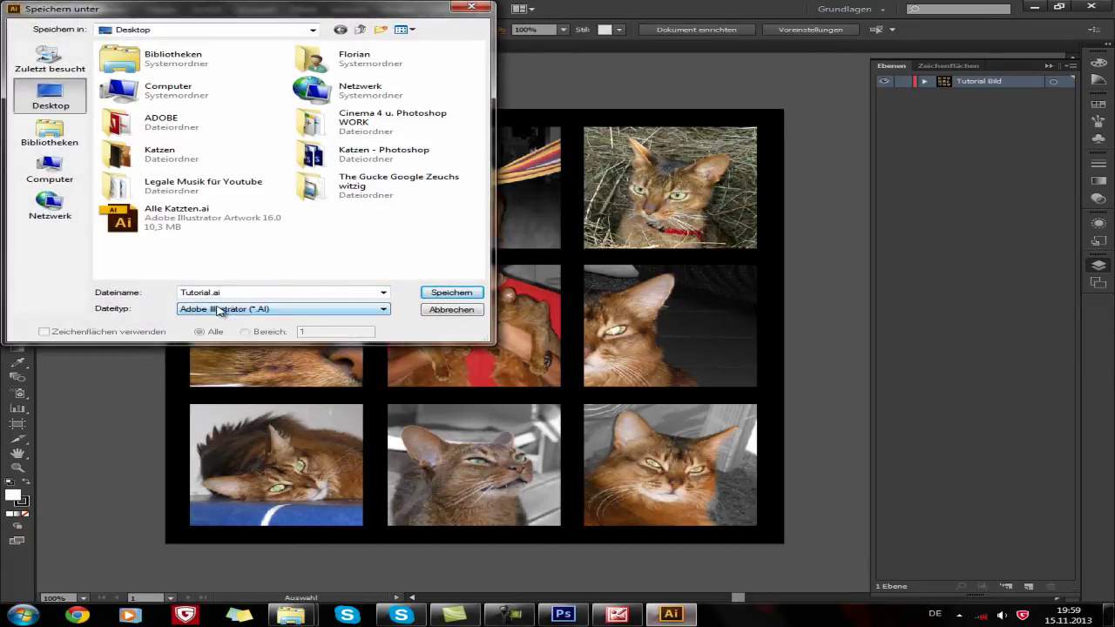
left_click(453, 293)
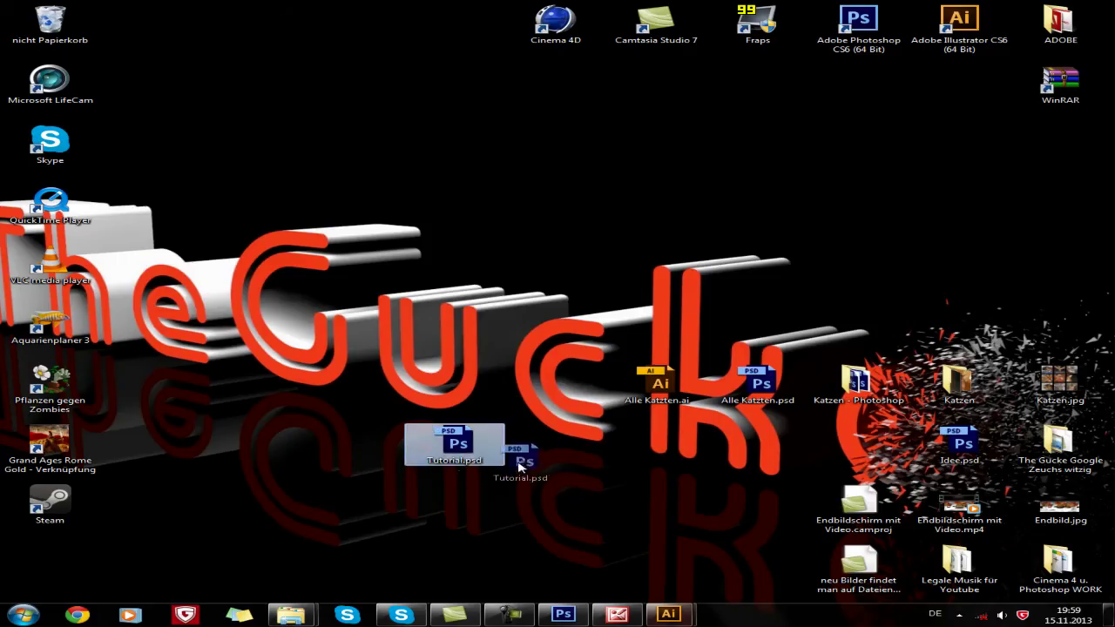
left_click_drag(448, 440, 657, 439)
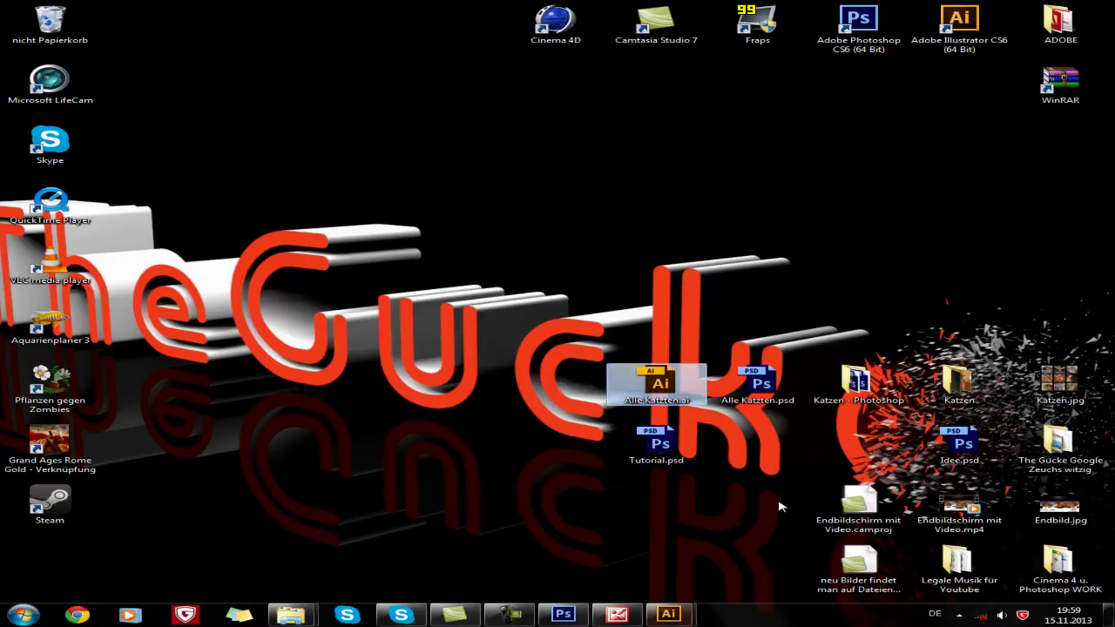
Step: Open Alle Katzten.ai in Photoshop CS6, accepting the 25 × 25 cm, 300 ppi import settings
right_click(673, 388)
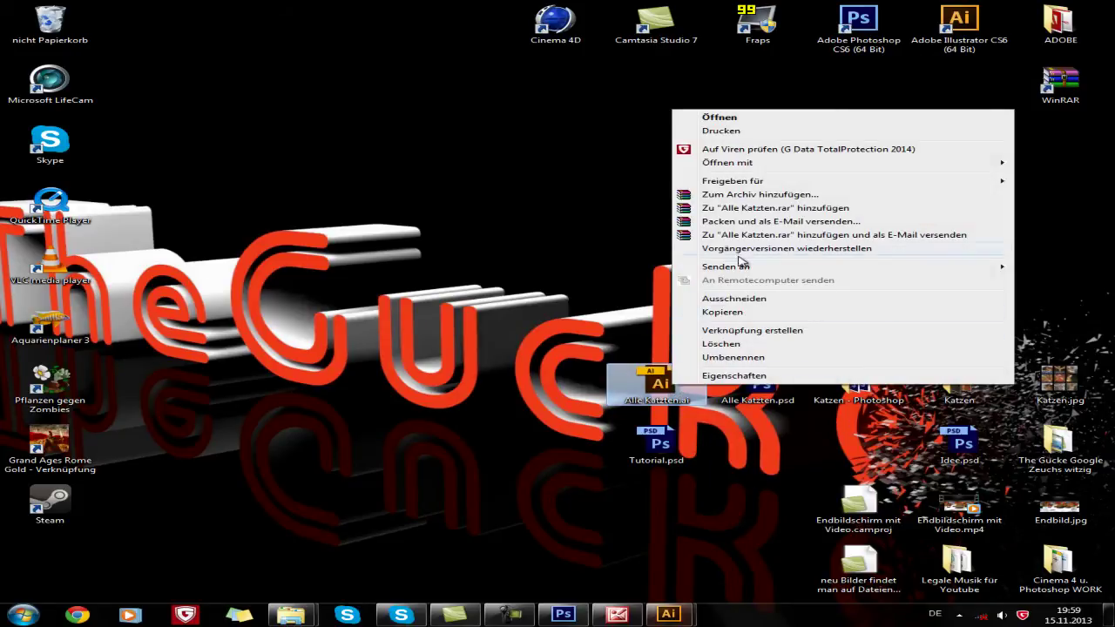
mouse_move(727, 163)
left_click(599, 176)
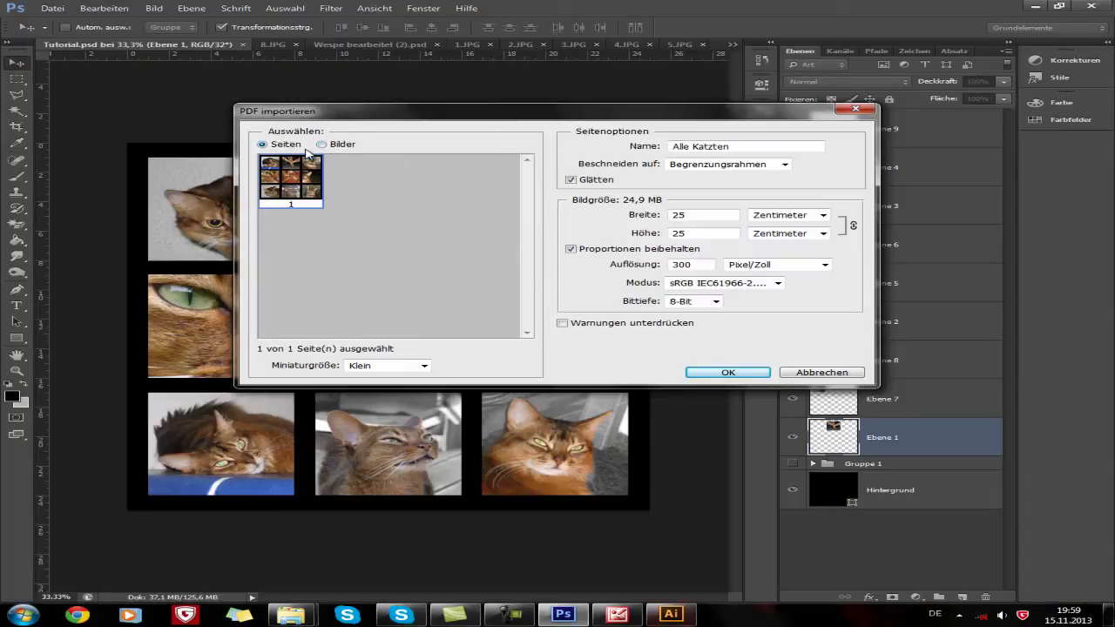
left_click_drag(267, 186, 399, 224)
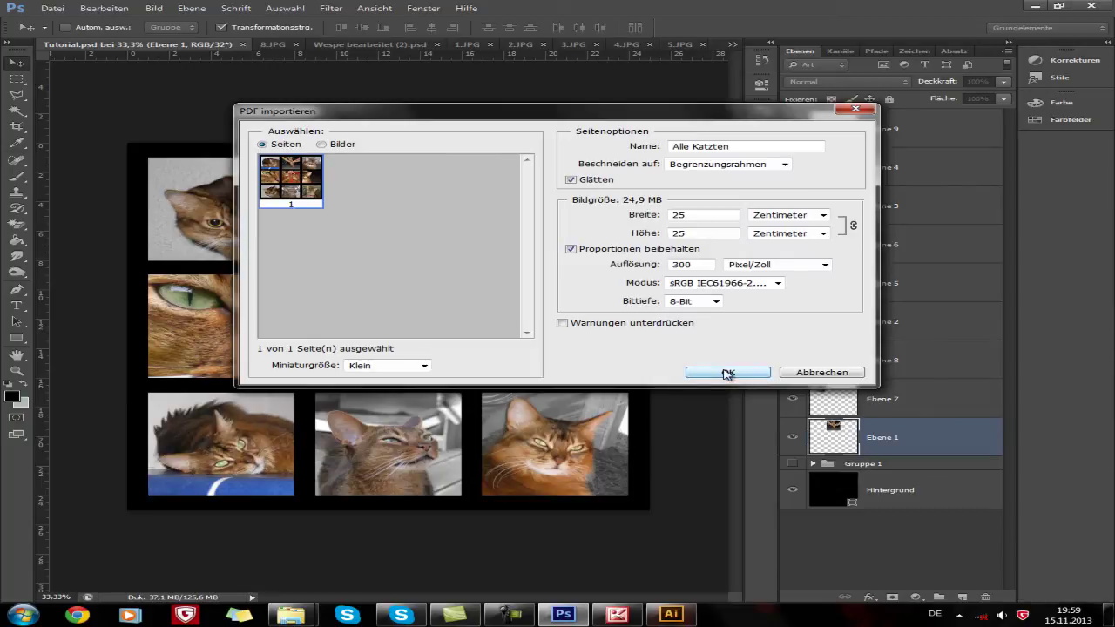
left_click(727, 373)
Step: Start saving the collage under a new name with JPEG as the file format
key("Return")
left_click(53, 7)
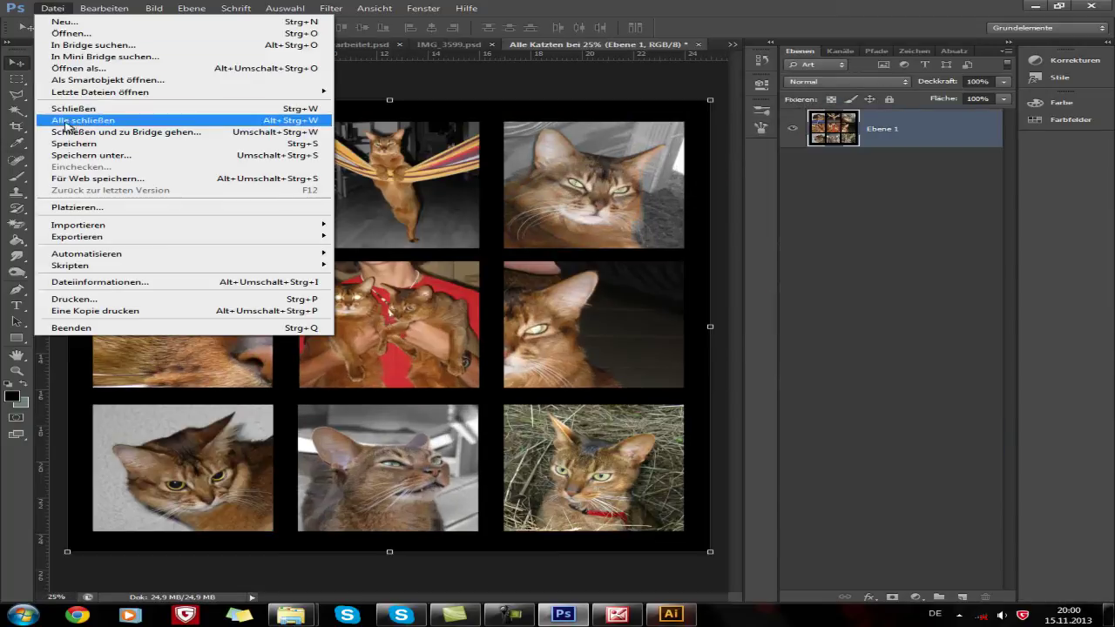
left_click(70, 155)
left_click(391, 368)
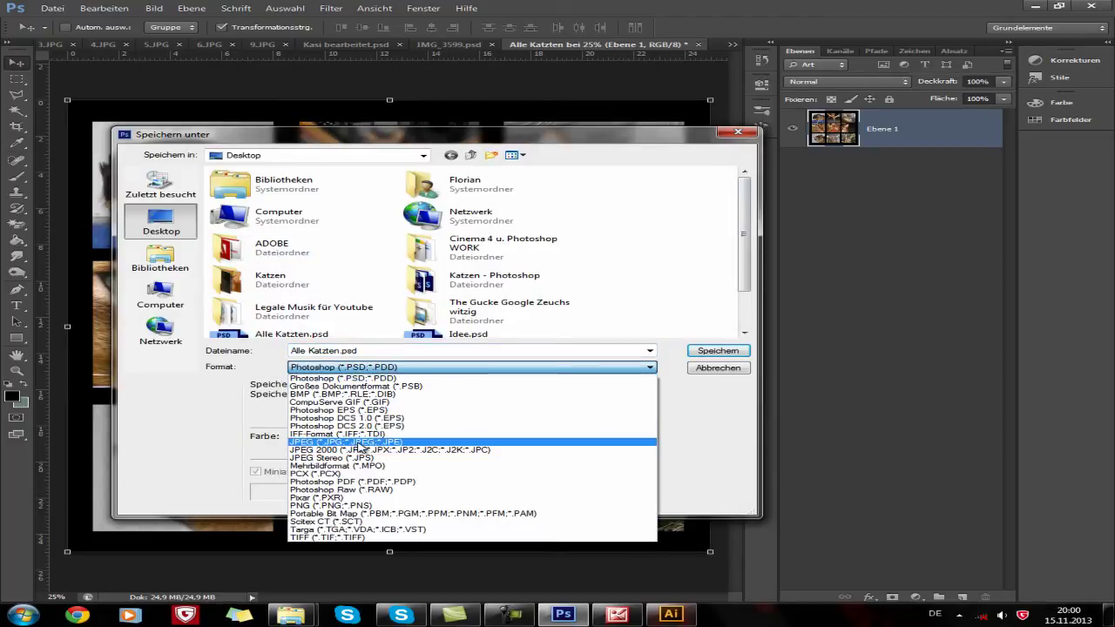
left_click(360, 442)
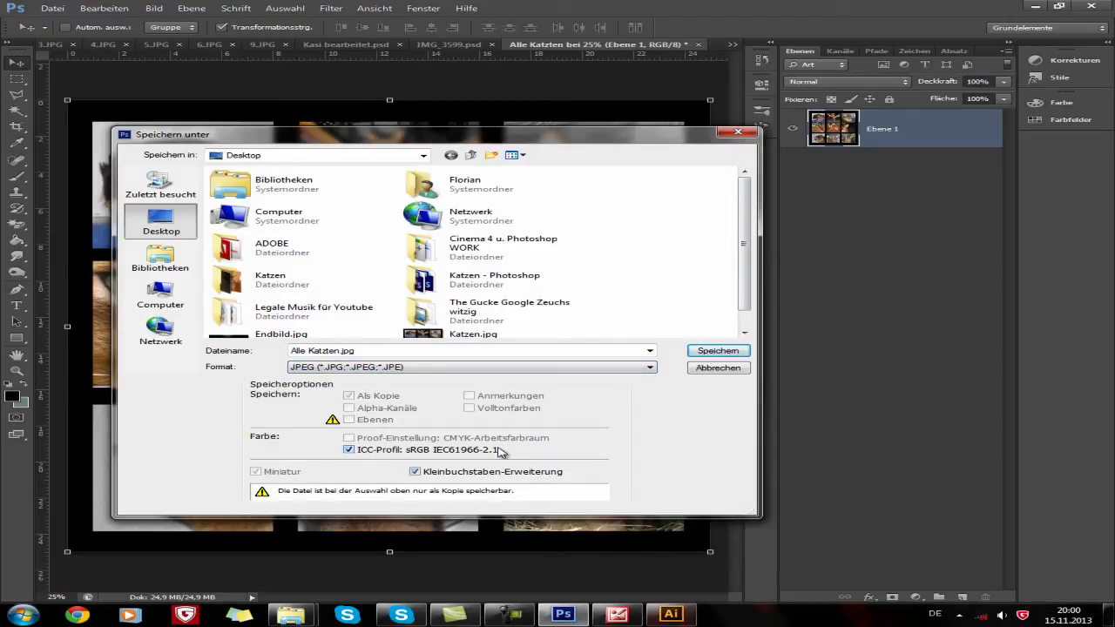
mouse_move(503, 138)
left_mouse_down()
mouse_move(843, 301)
mouse_move(741, 152)
left_mouse_up()
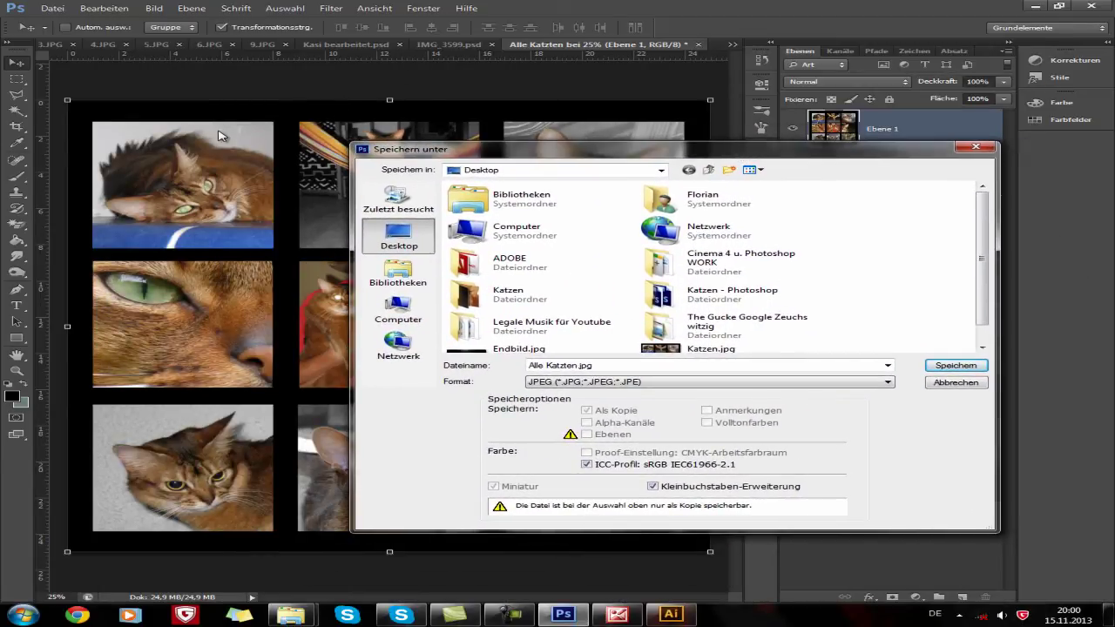
Step: Name the copy Alle Katzten2.jpg and save it to the desktop
left_click(573, 384)
double_click(578, 366)
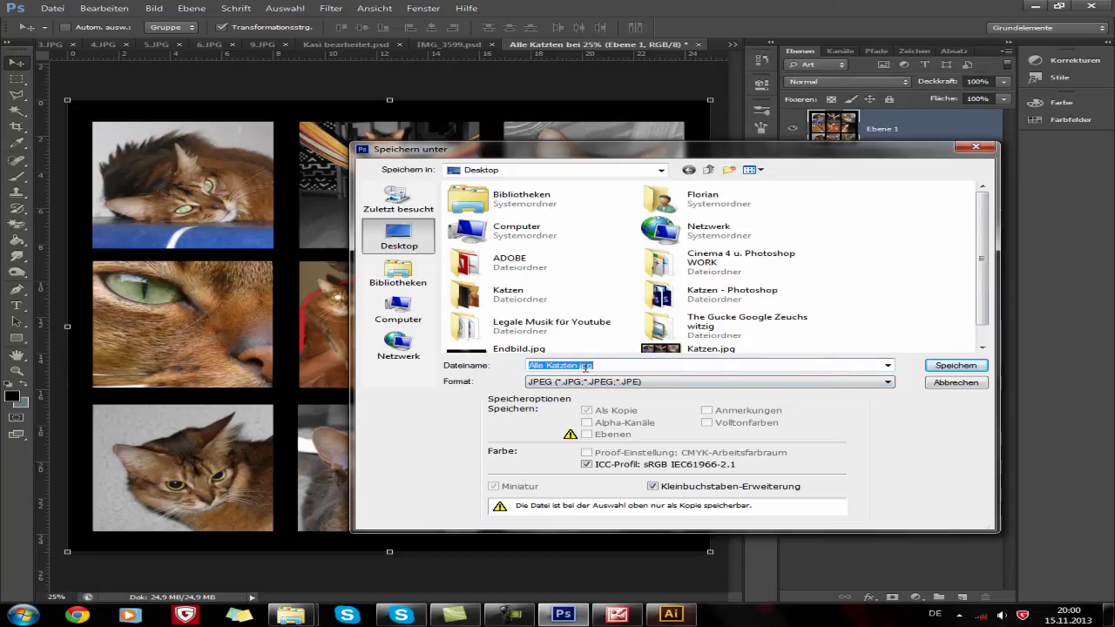
left_click(582, 366)
type("2")
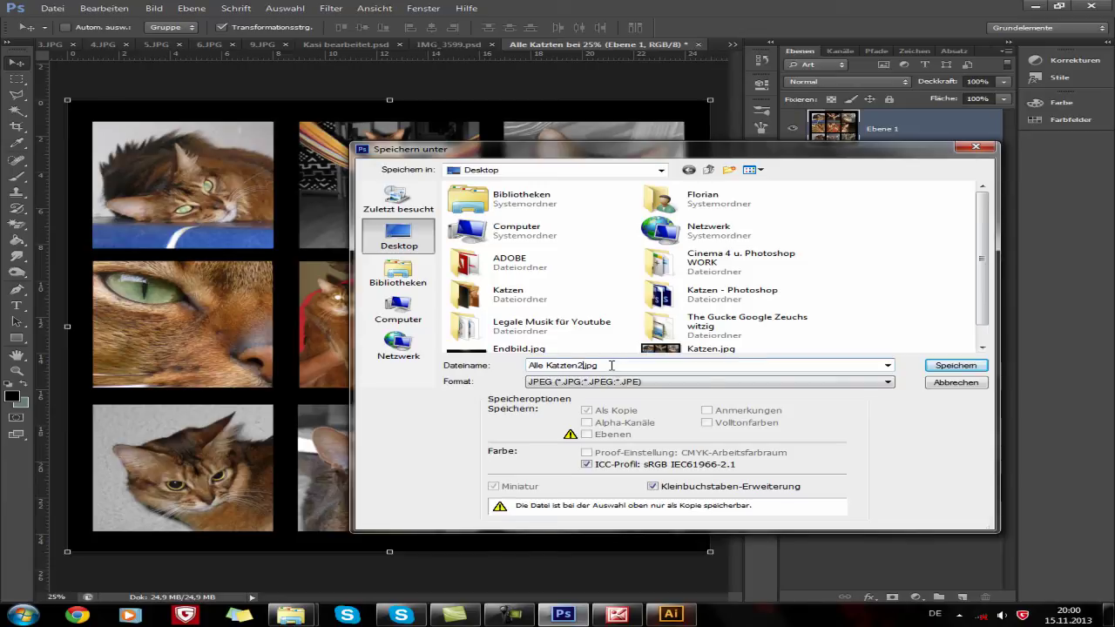
key("Return")
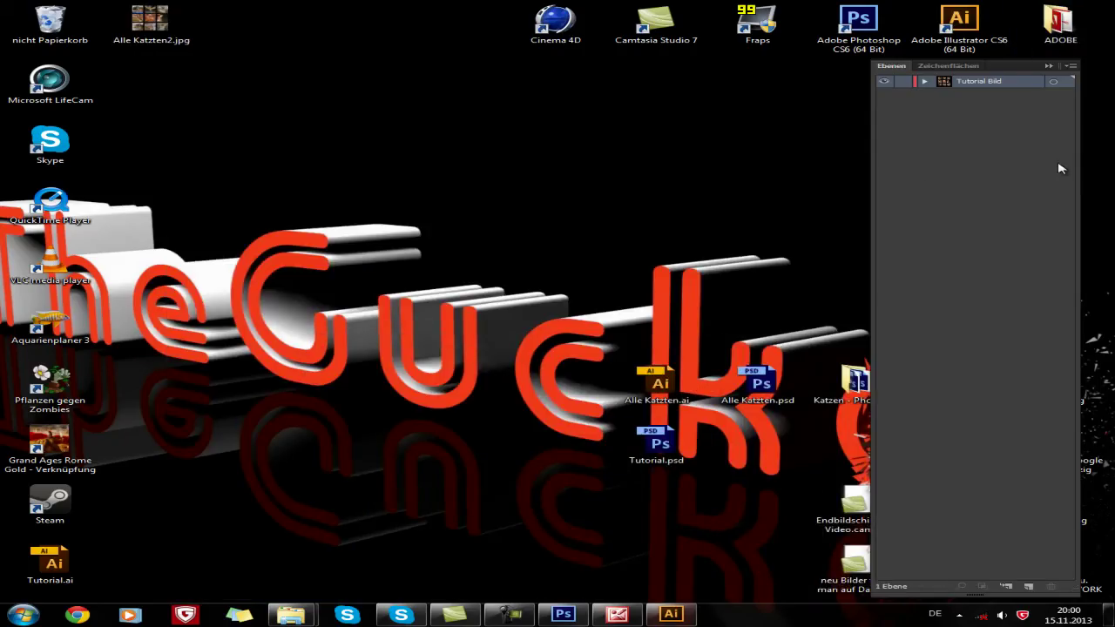
Step: Dismiss the leftover Illustrator Ebenen panel so the desktop icons are fully visible
left_click(1048, 67)
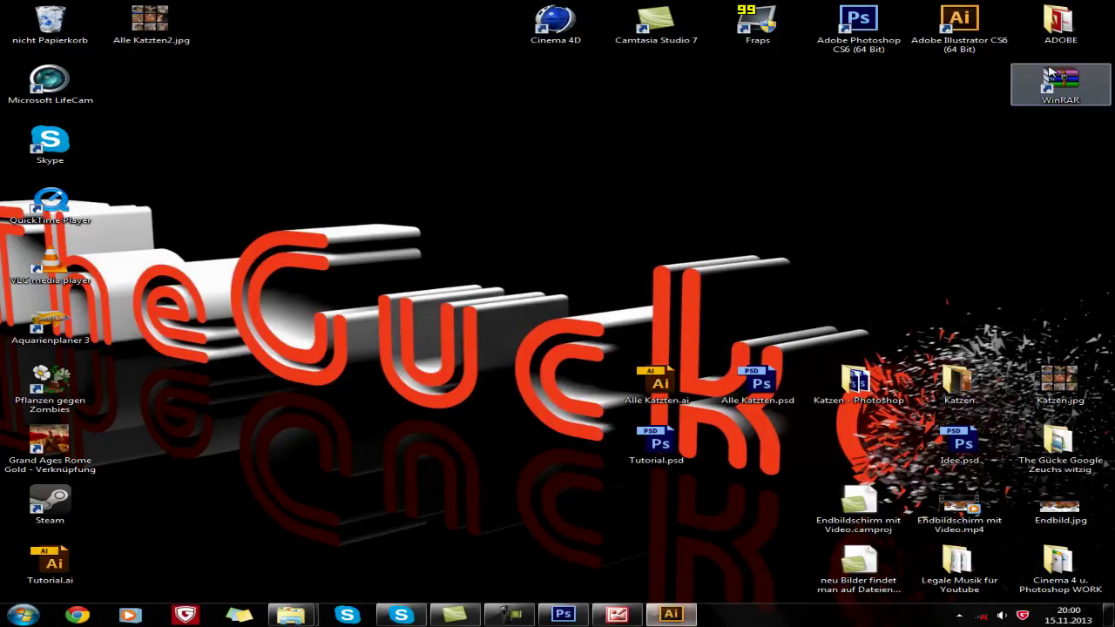